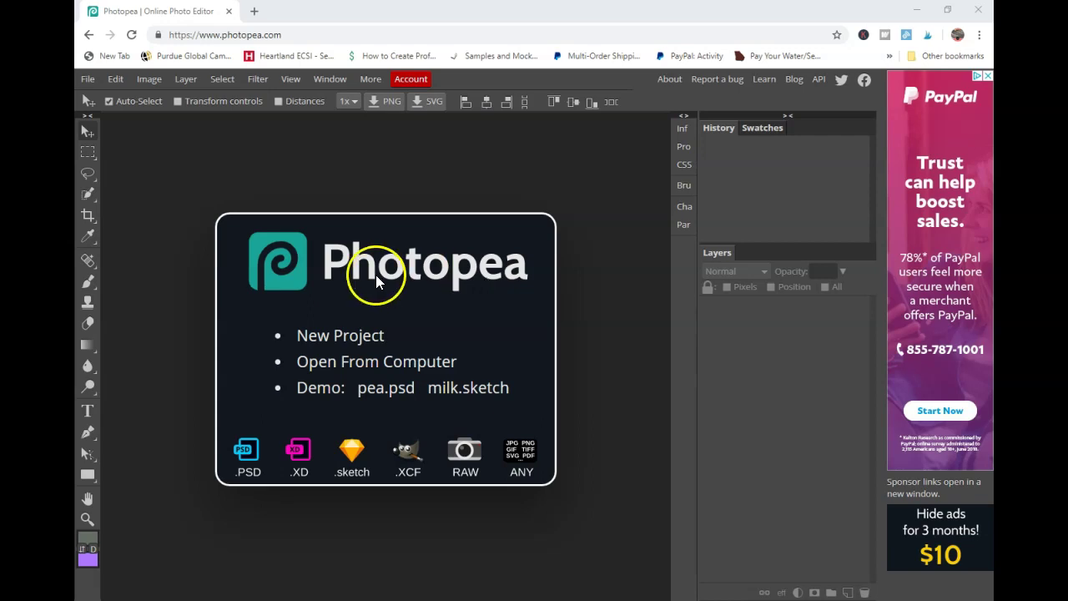
- Start a new project named "Tile for paper" with 300 DPI and a transparent background
{"action": "left_click", "coordinate": [342, 337]}
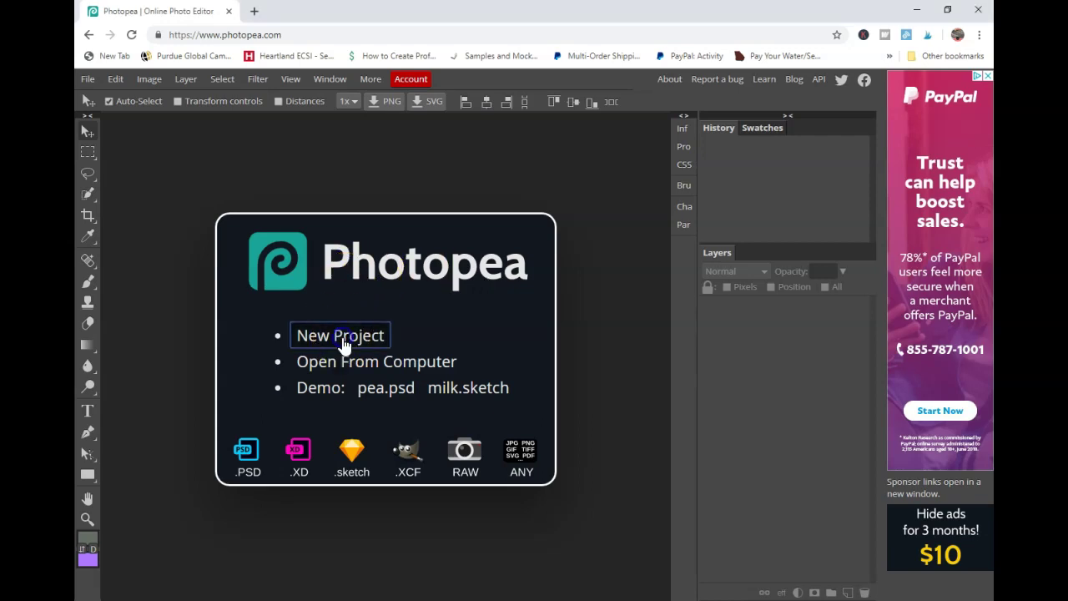
{"action": "double_click", "coordinate": [223, 144]}
{"action": "triple_click", "coordinate": [224, 144]}
{"action": "type", "text": "Tile for paper"}
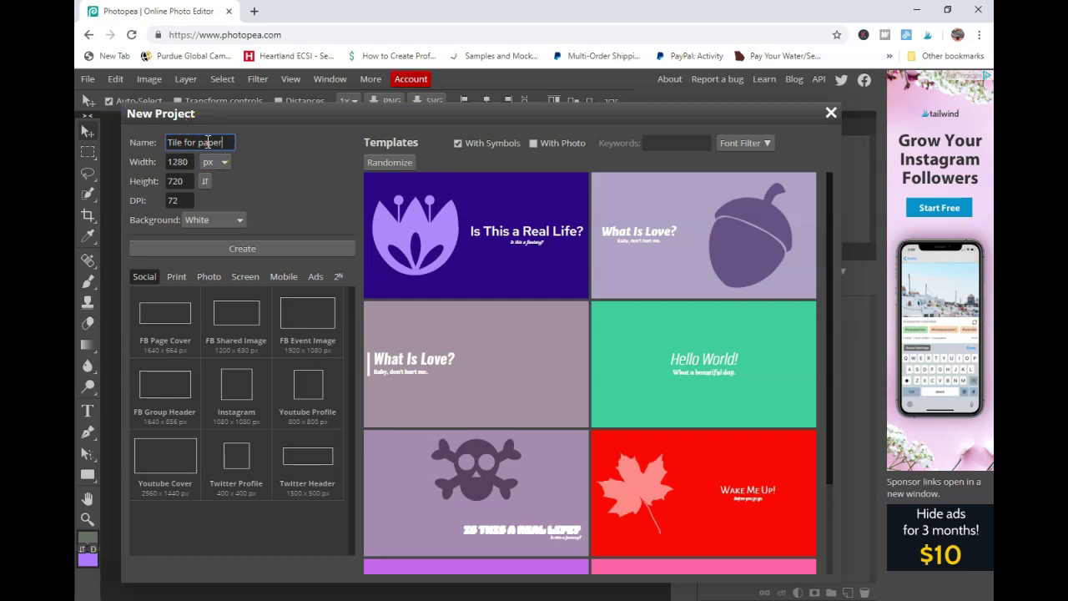
{"action": "double_click", "coordinate": [180, 161]}
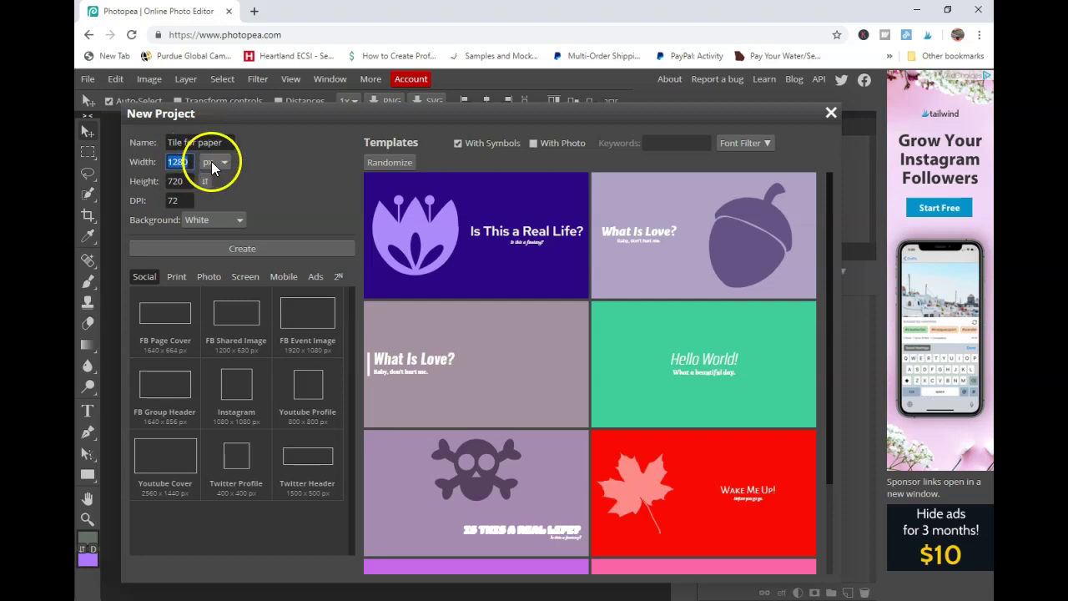
{"action": "left_click", "coordinate": [215, 162]}
{"action": "double_click", "coordinate": [184, 199]}
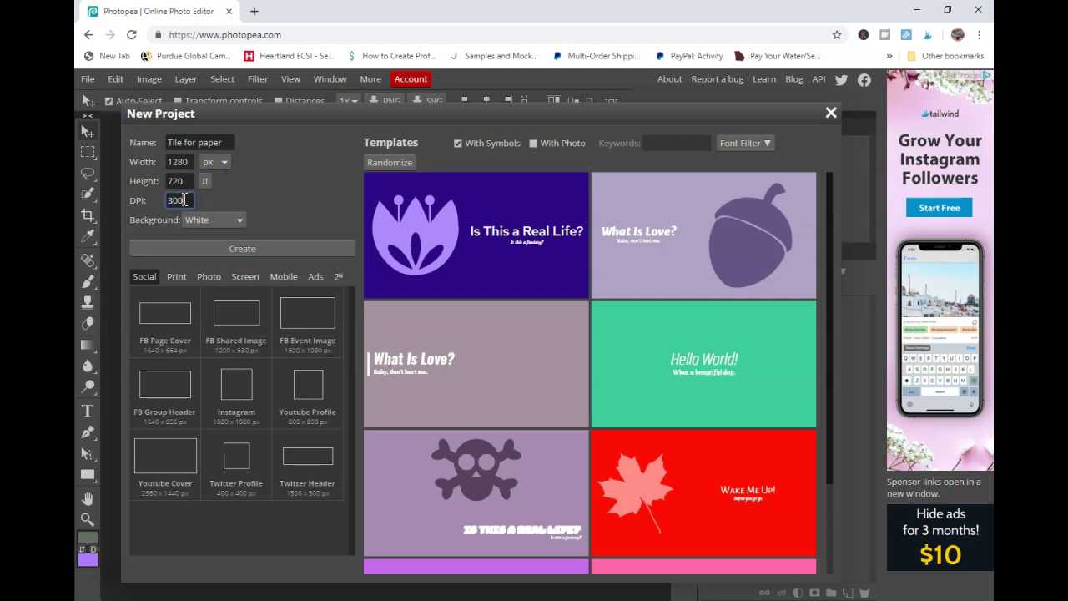
{"action": "left_click", "coordinate": [212, 219]}
{"action": "left_click", "coordinate": [216, 244]}
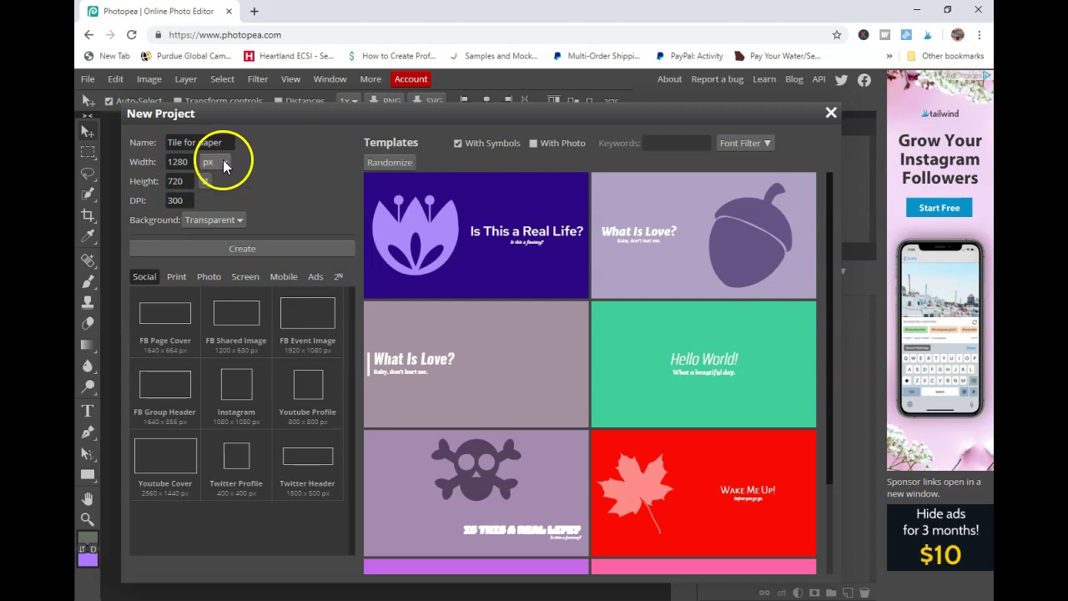
- Set the project's width and height to 900 px each and create it
{"action": "double_click", "coordinate": [191, 162]}
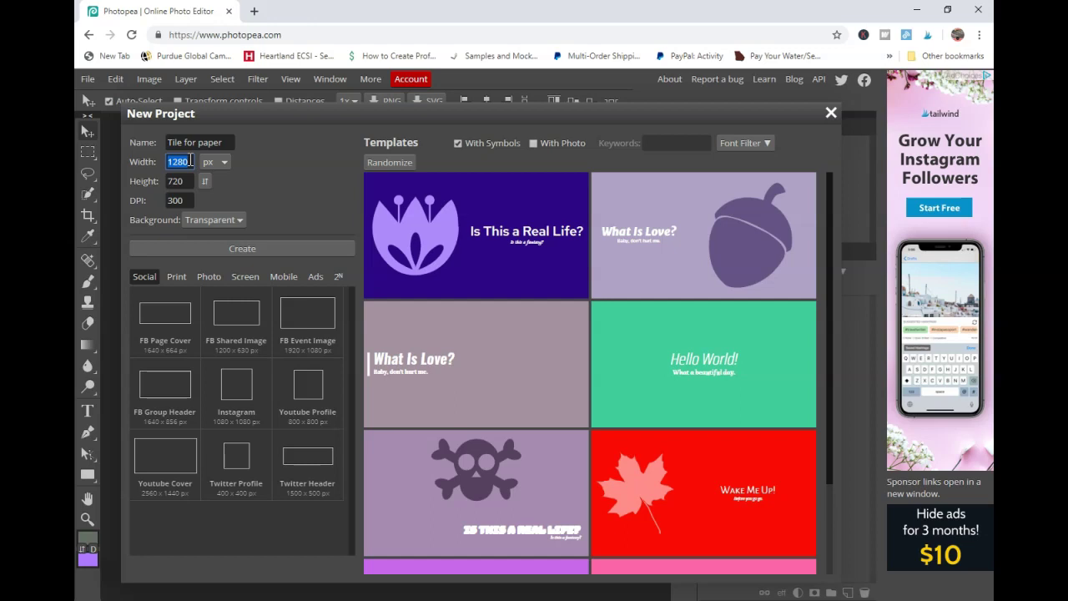
{"action": "type", "text": "900"}
{"action": "key", "text": "Tab"}
{"action": "type", "text": "900"}
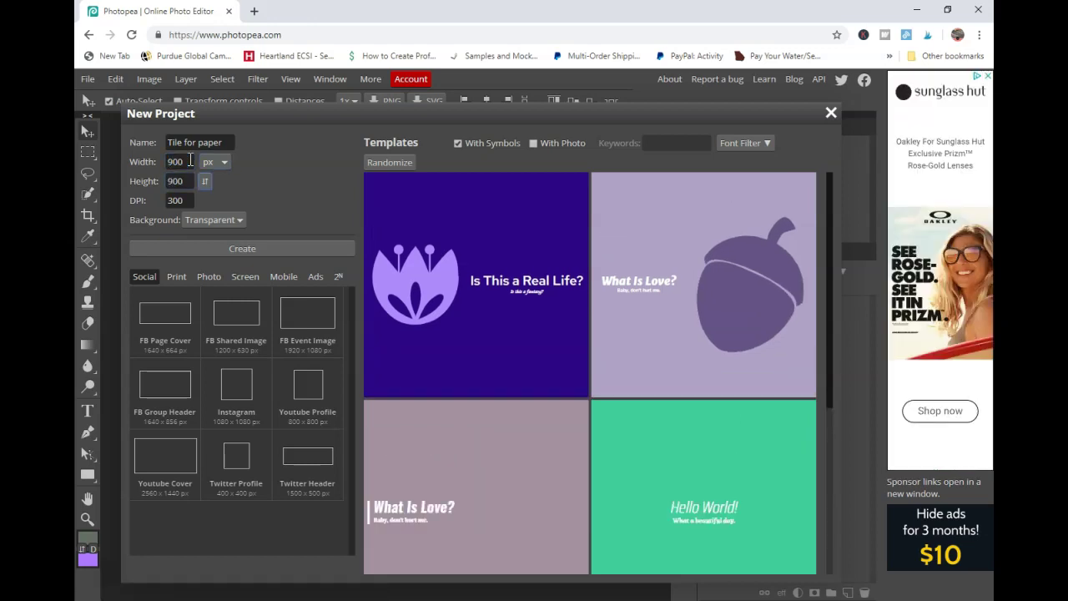
{"action": "left_click", "coordinate": [223, 163]}
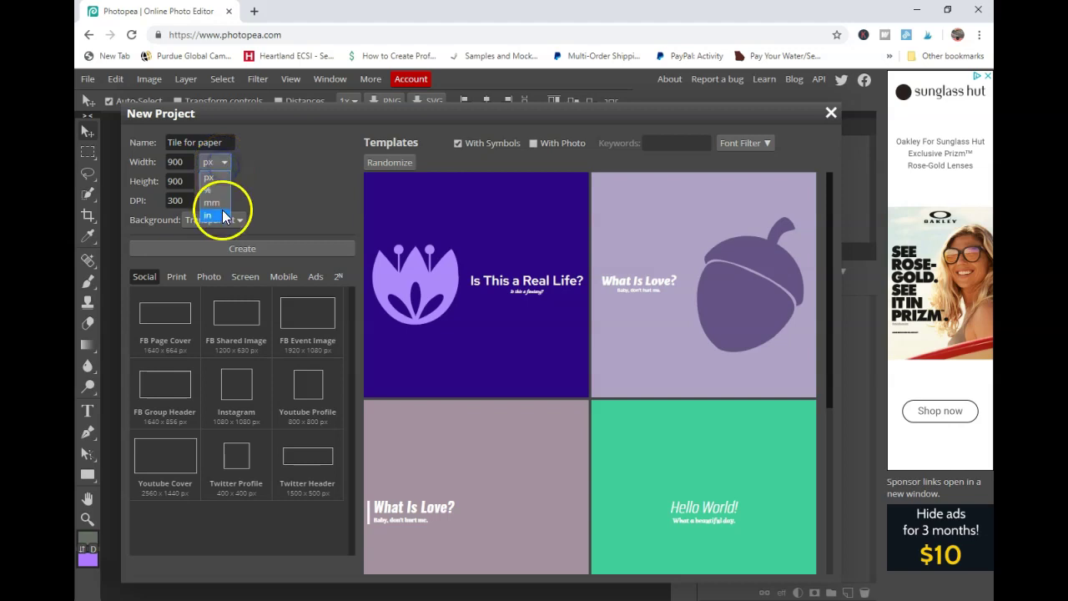
{"action": "left_click", "coordinate": [217, 211]}
{"action": "left_click", "coordinate": [215, 162]}
{"action": "left_click", "coordinate": [213, 178]}
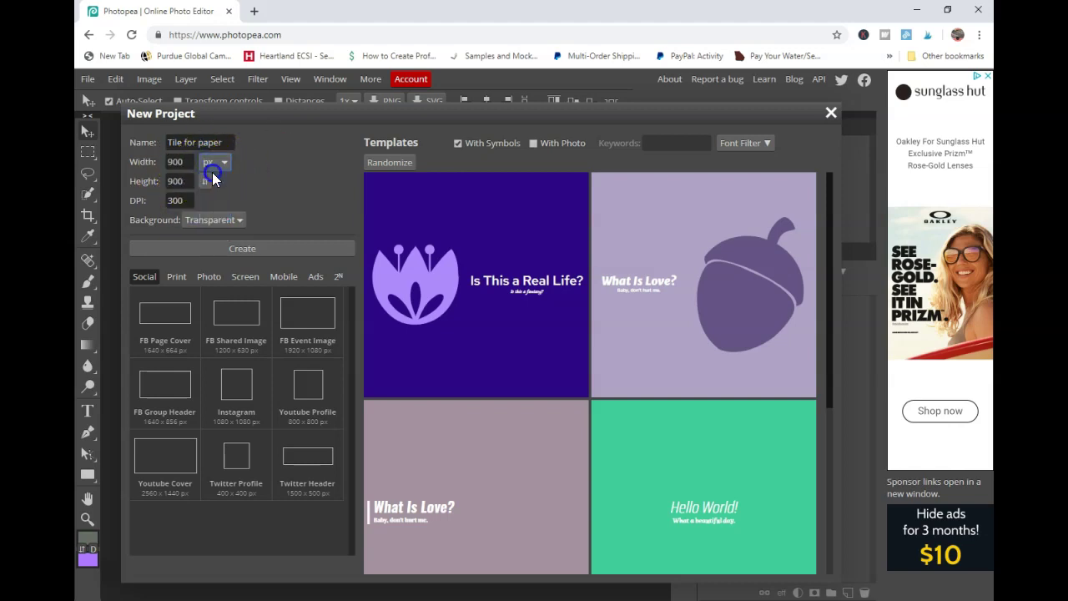
{"action": "left_click", "coordinate": [216, 248]}
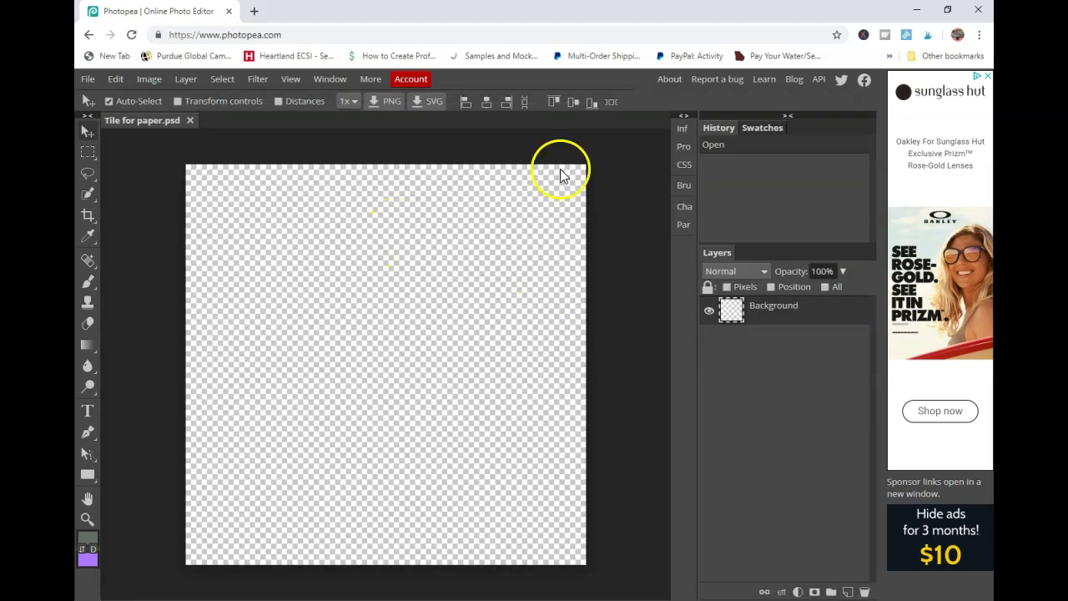
- Open the pumpkin image from the pregnancy milestones folder
{"action": "left_click", "coordinate": [89, 82]}
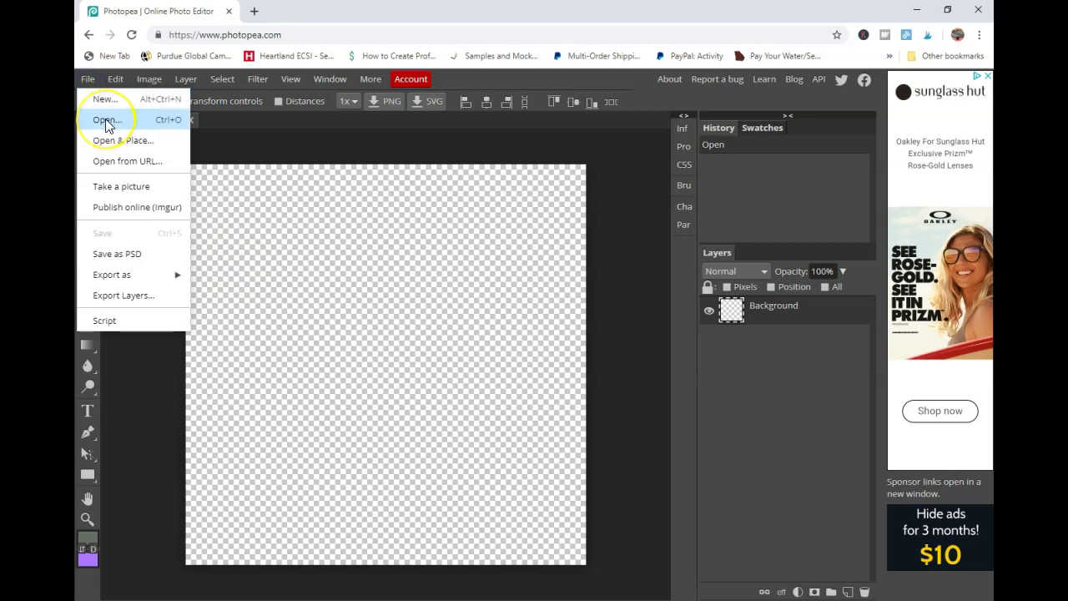
{"action": "left_click", "coordinate": [107, 121]}
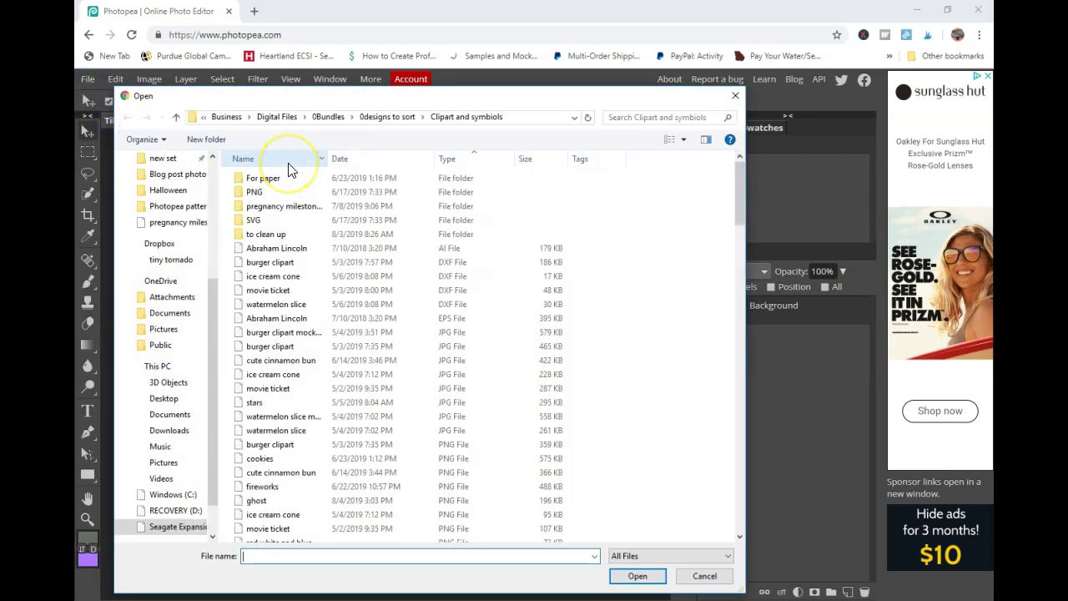
{"action": "double_click", "coordinate": [288, 206]}
{"action": "scroll", "coordinate": [480, 376], "scroll_direction": "down", "scroll_amount": 5}
{"action": "double_click", "coordinate": [335, 477]}
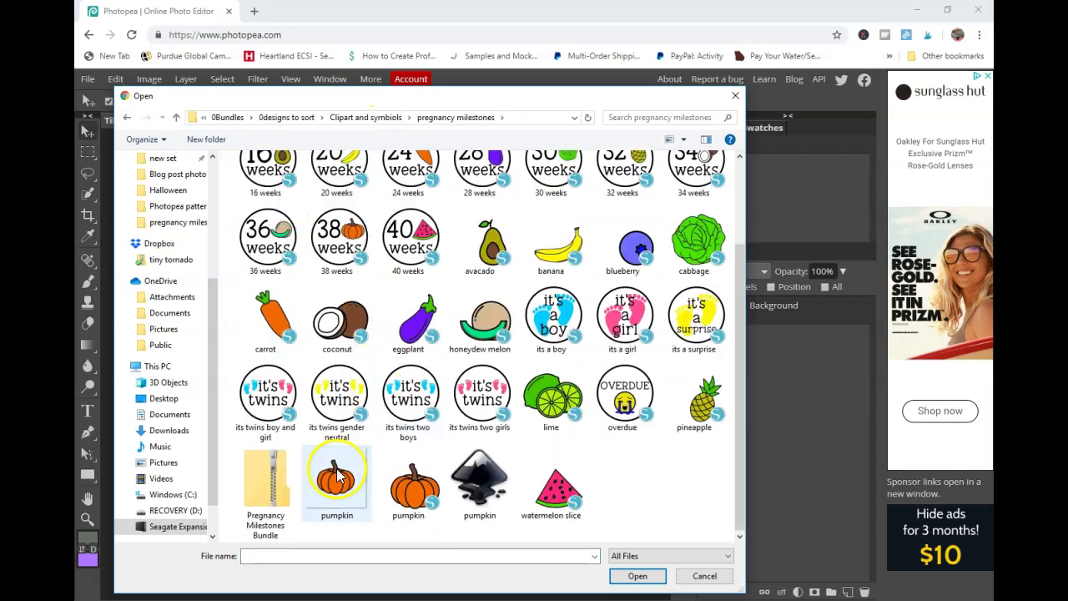
- Open the ghost PNG file from the Clipart and symbiols folder
{"action": "left_click", "coordinate": [88, 79]}
{"action": "left_click", "coordinate": [105, 119]}
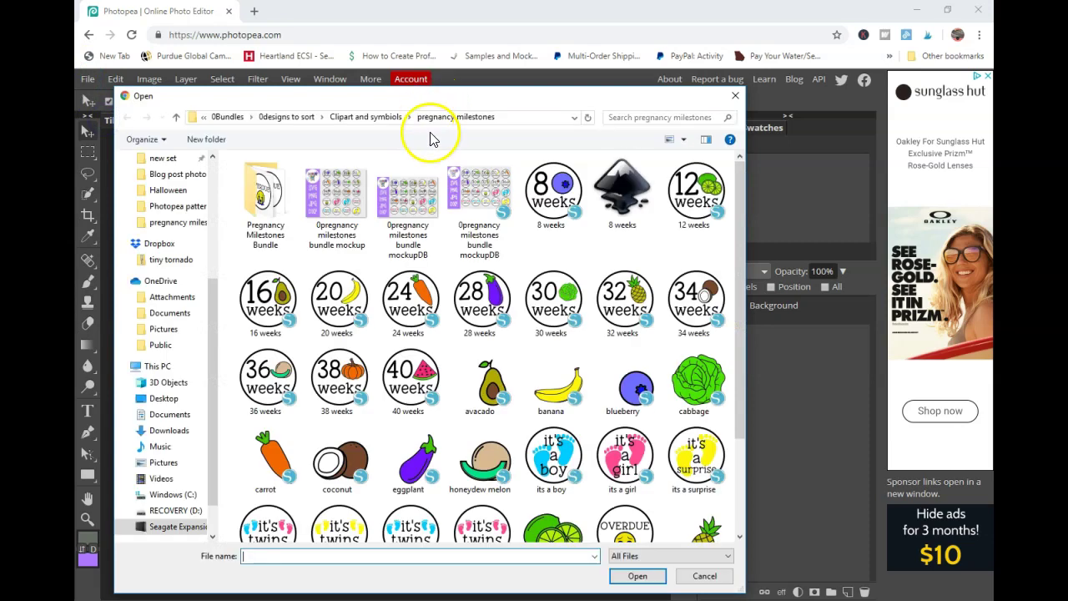
{"action": "left_click", "coordinate": [377, 121]}
{"action": "scroll", "coordinate": [353, 278], "scroll_direction": "down", "scroll_amount": 8}
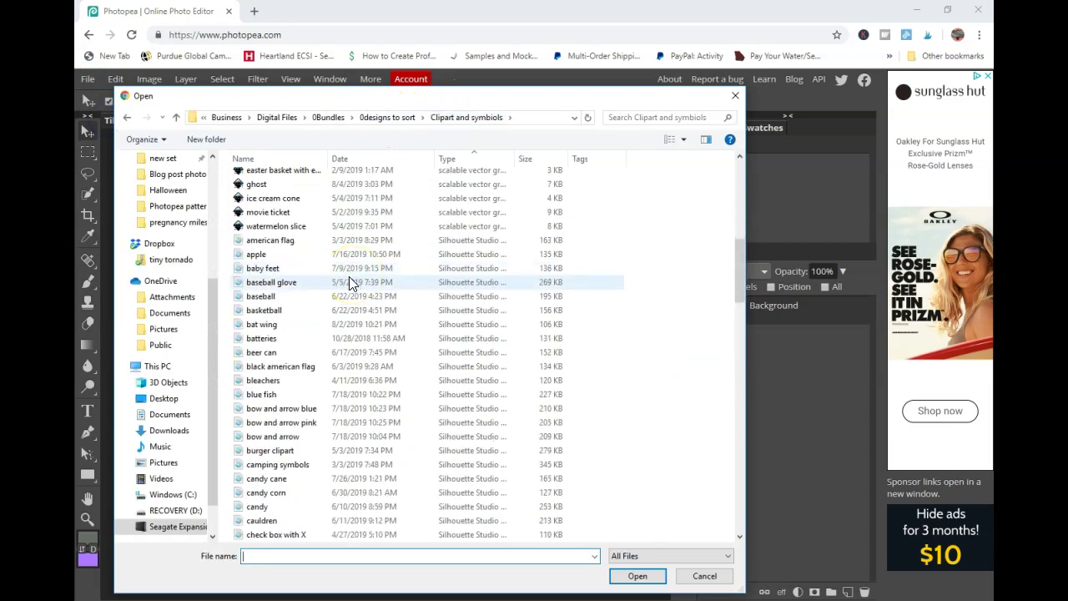
{"action": "scroll", "coordinate": [287, 305], "scroll_direction": "up", "scroll_amount": 5}
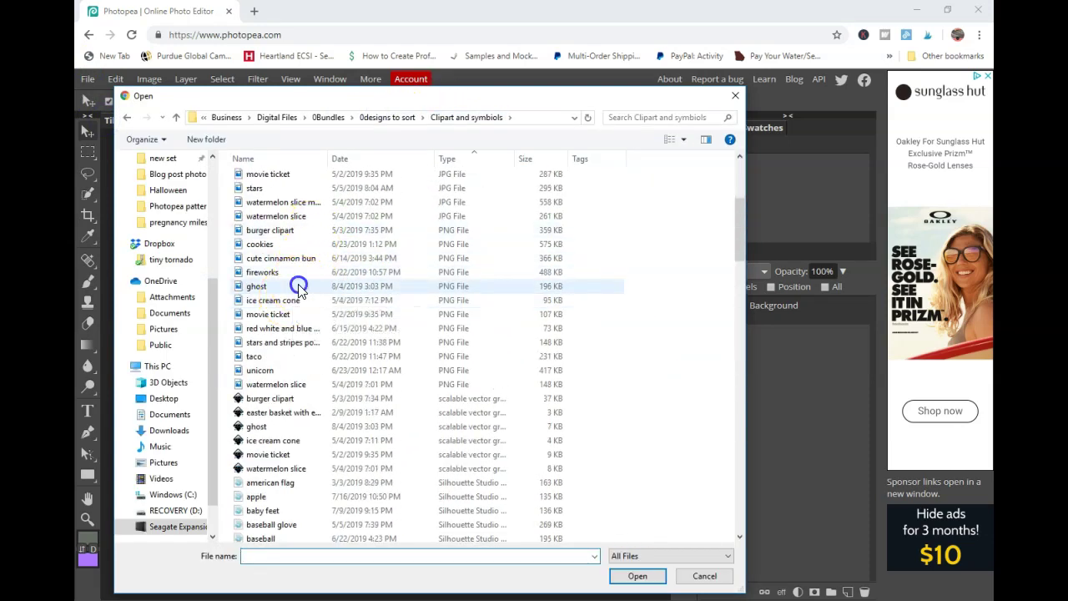
{"action": "double_click", "coordinate": [298, 280]}
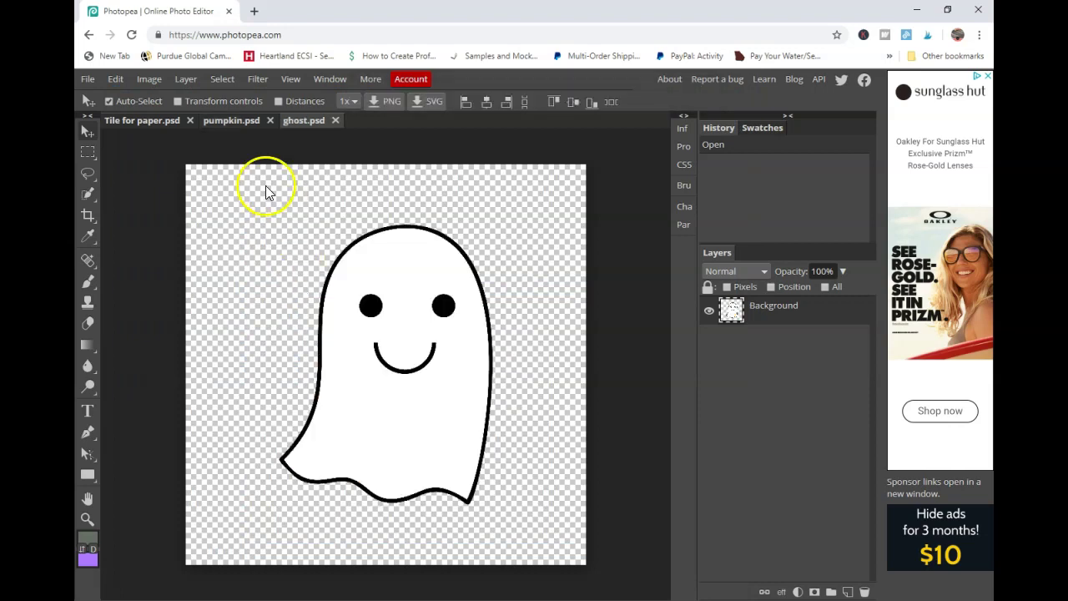
- Resize the pumpkin image to 2 × 2 inches, expressed as 600 × 600 px, and apply the new size
{"action": "left_click", "coordinate": [239, 123]}
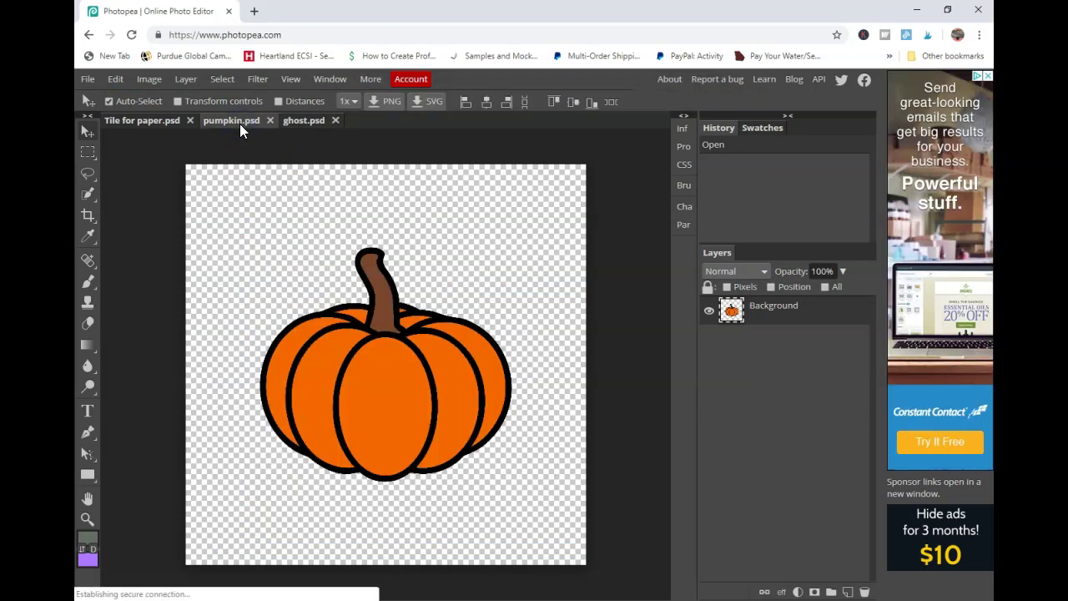
{"action": "left_click", "coordinate": [142, 122]}
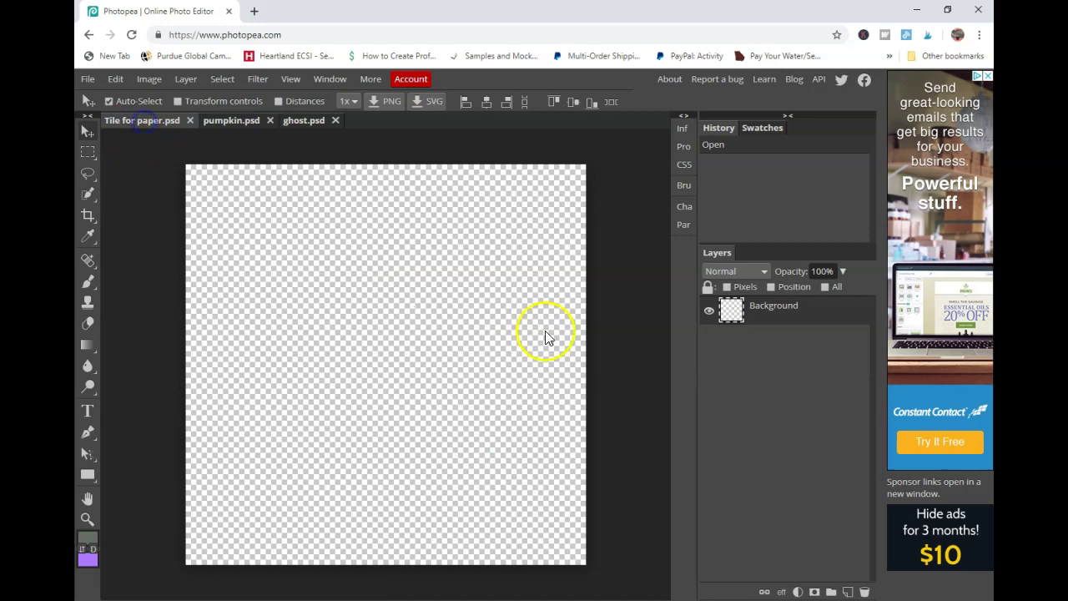
{"action": "left_click", "coordinate": [226, 121]}
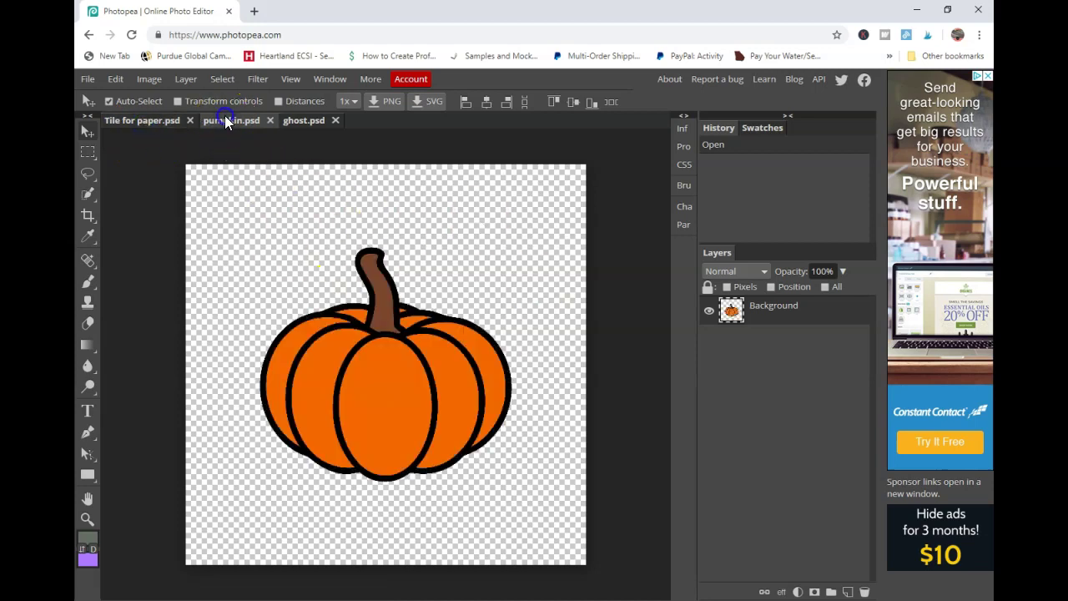
{"action": "left_click", "coordinate": [150, 79]}
{"action": "left_click", "coordinate": [186, 238]}
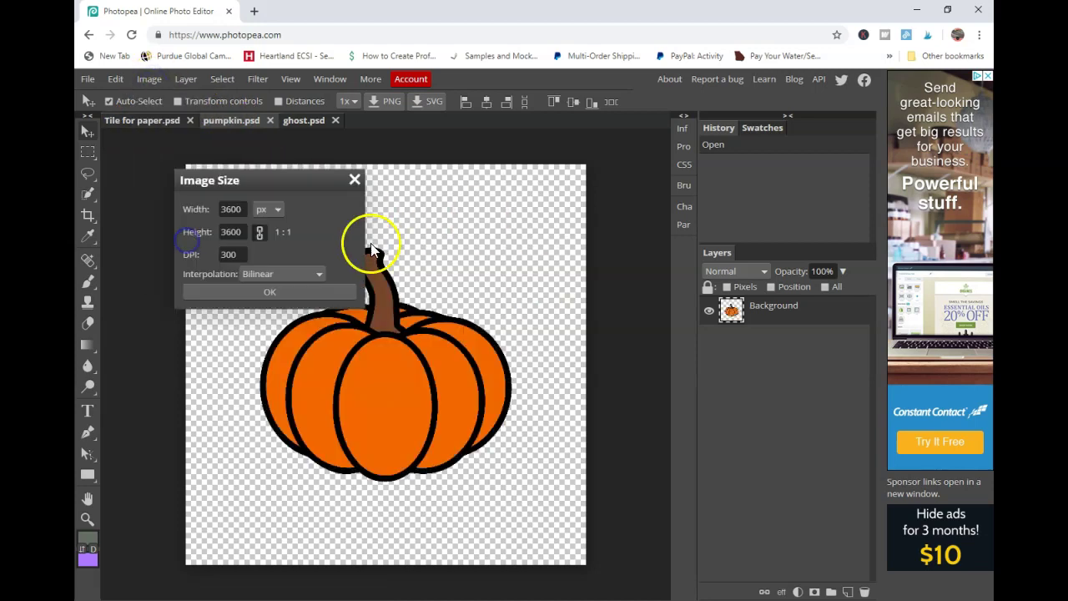
{"action": "left_click", "coordinate": [269, 210]}
{"action": "left_click", "coordinate": [269, 244]}
{"action": "double_click", "coordinate": [237, 209]}
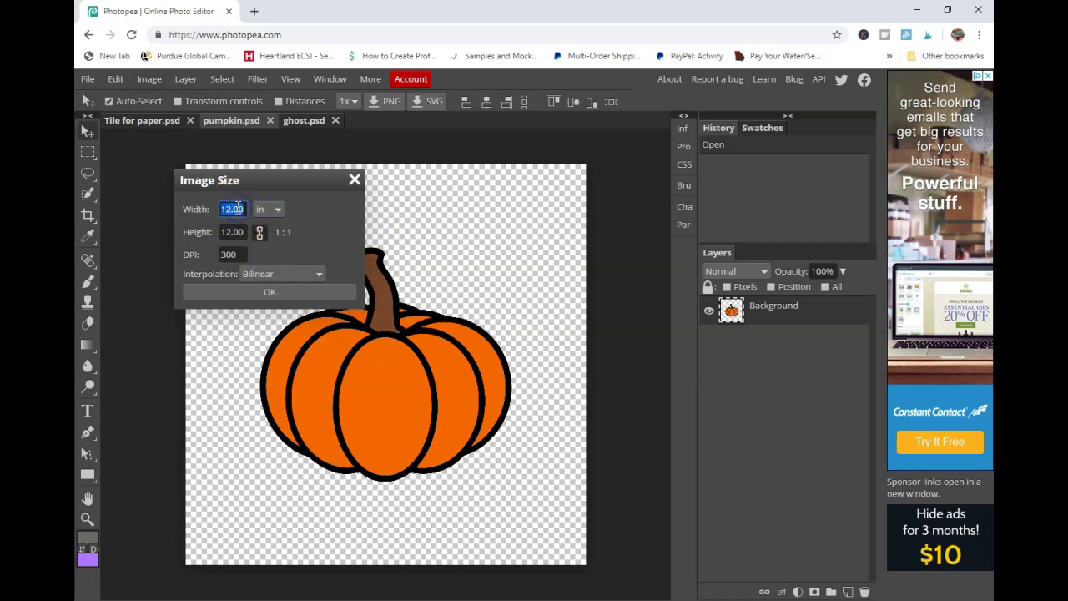
{"action": "type", "text": "2"}
{"action": "key", "text": "Tab"}
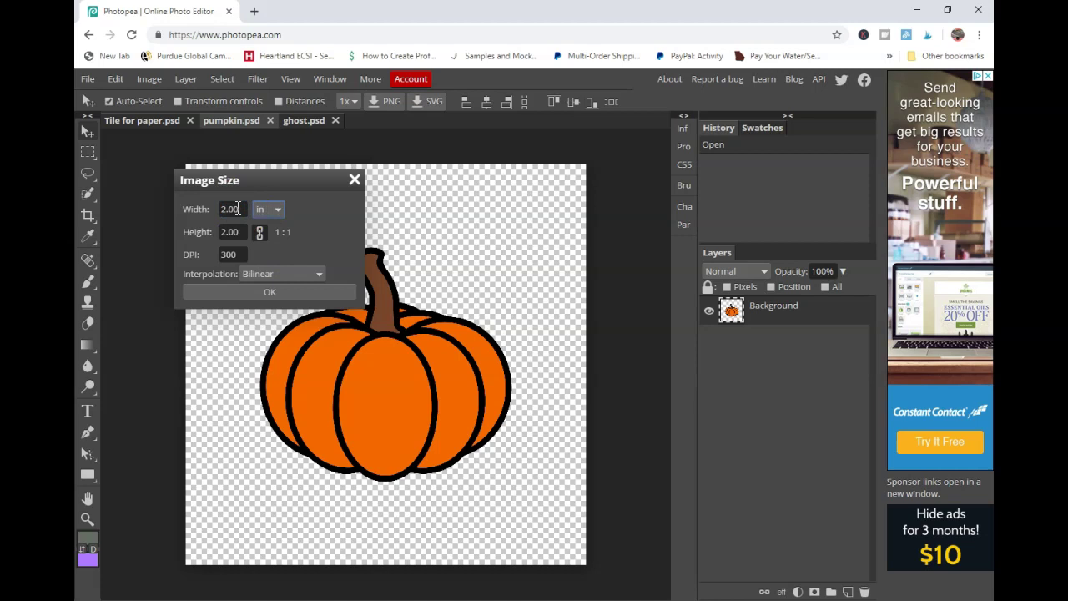
{"action": "left_click", "coordinate": [261, 209]}
{"action": "left_click", "coordinate": [276, 213]}
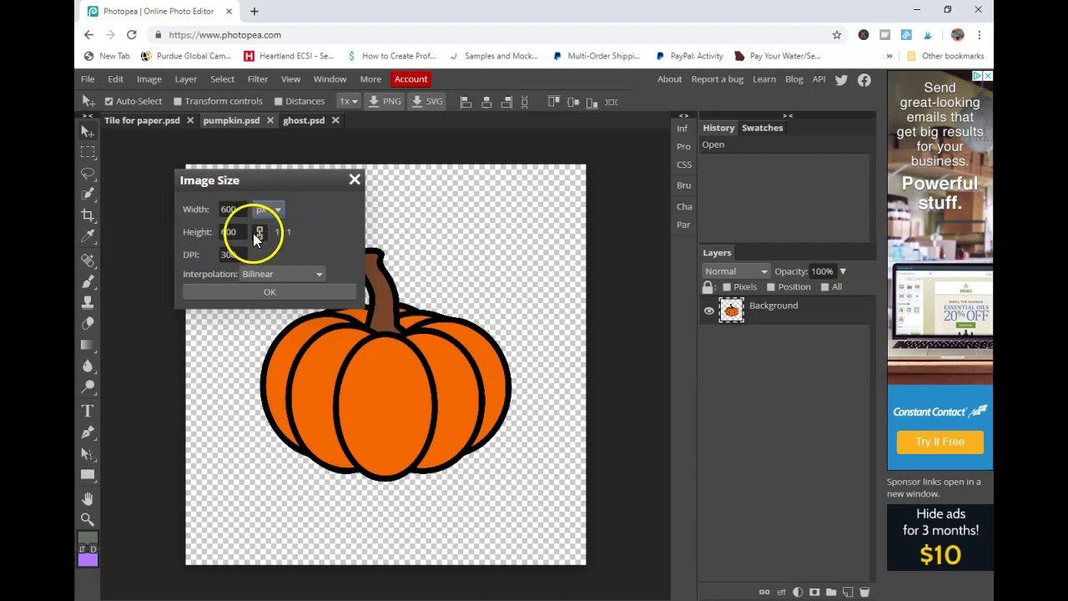
{"action": "left_click", "coordinate": [245, 294]}
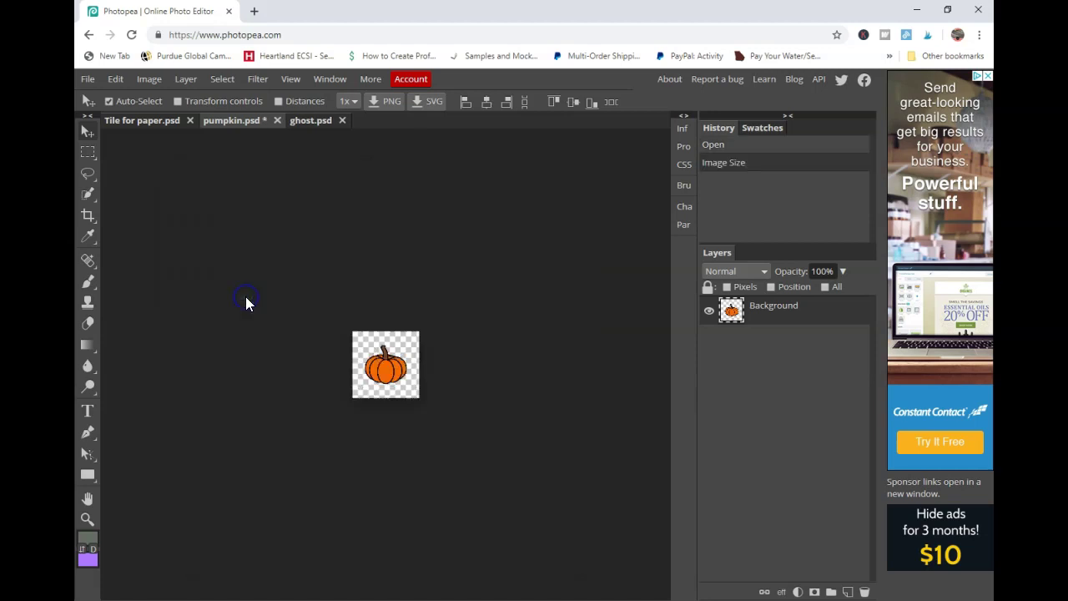
- Resize the ghost image to 600 × 600 px
{"action": "left_click", "coordinate": [300, 121]}
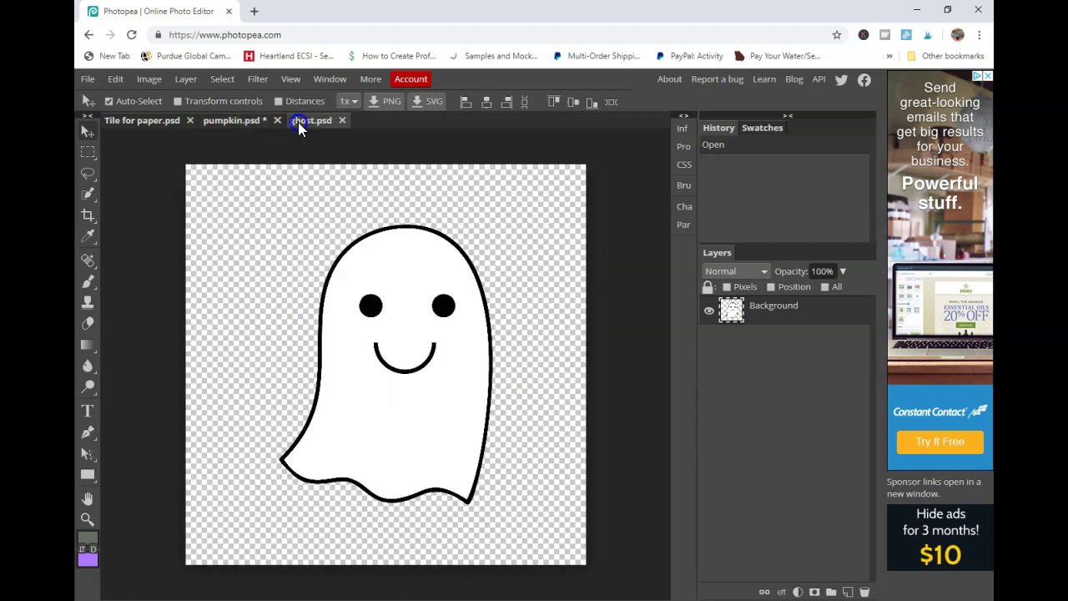
{"action": "left_click", "coordinate": [150, 79]}
{"action": "left_click", "coordinate": [184, 234]}
{"action": "double_click", "coordinate": [234, 209]}
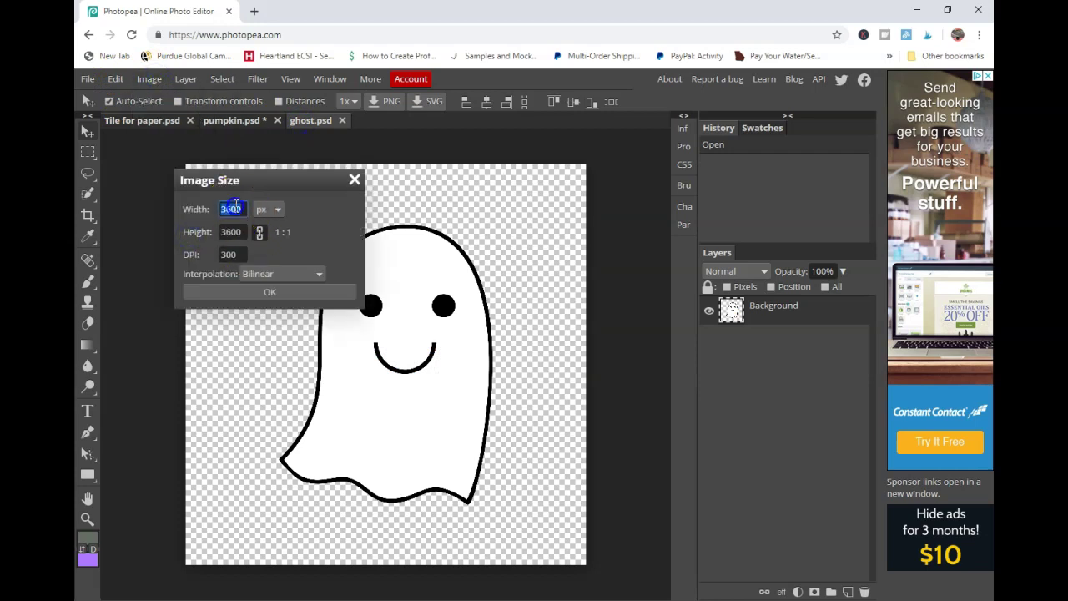
{"action": "type", "text": "600"}
{"action": "left_click", "coordinate": [278, 209]}
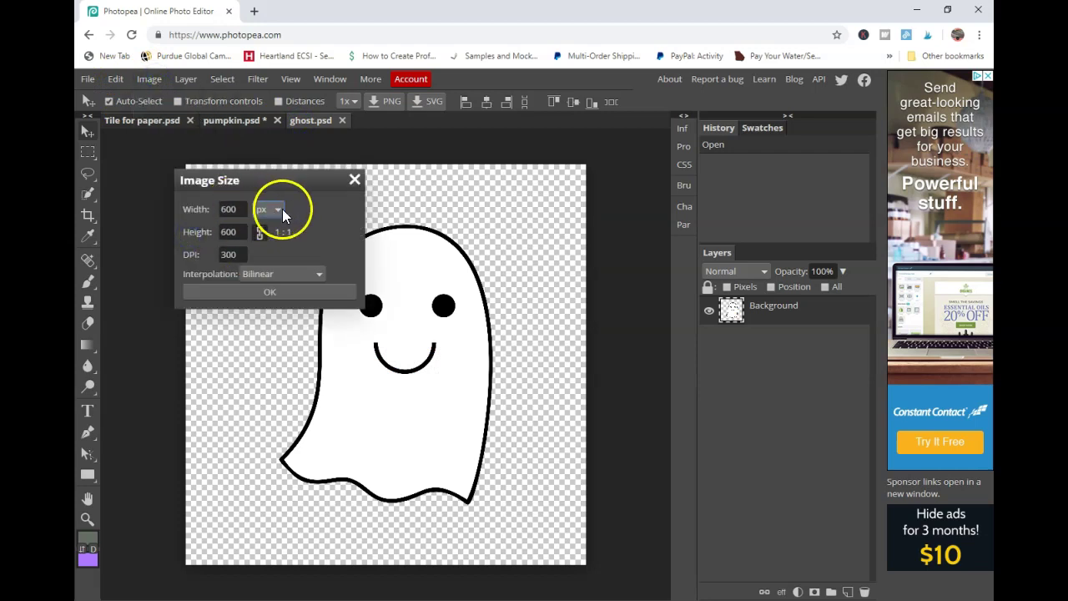
{"action": "left_click", "coordinate": [263, 262]}
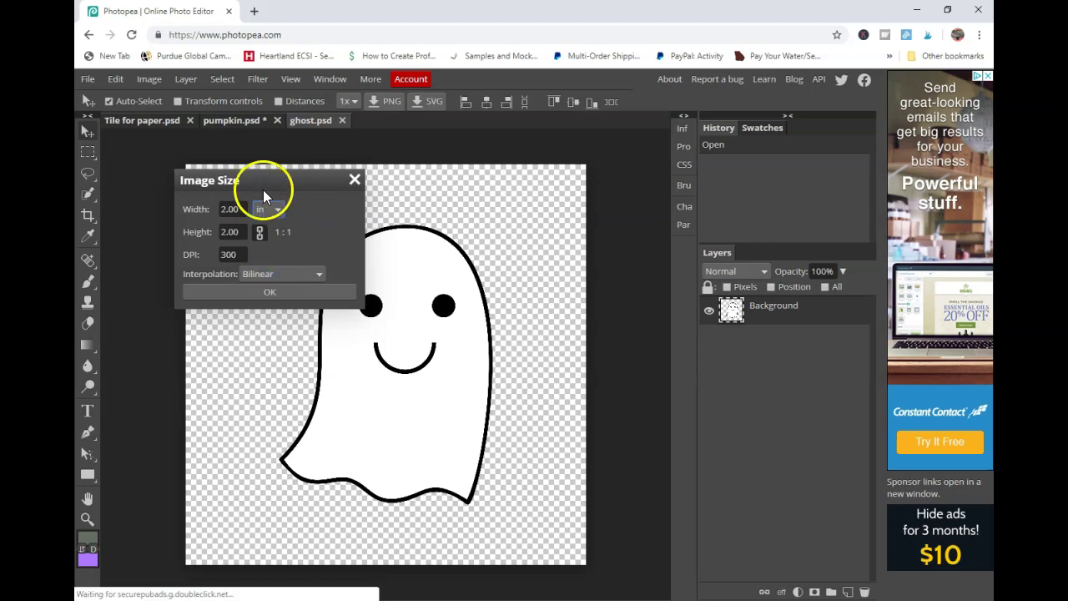
{"action": "left_click", "coordinate": [278, 212]}
{"action": "left_click", "coordinate": [284, 221]}
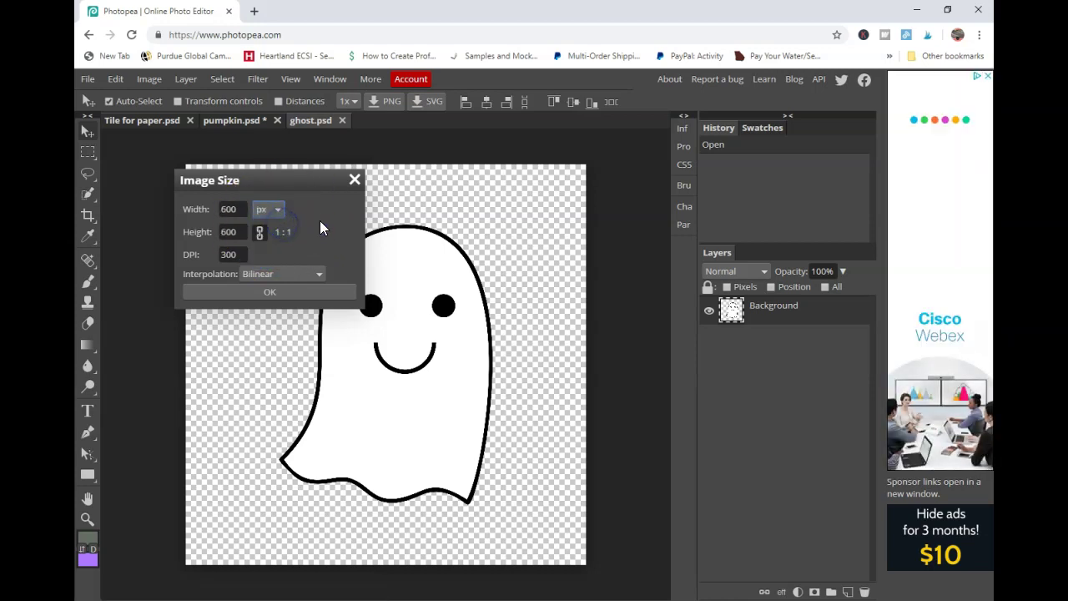
{"action": "left_click", "coordinate": [299, 292]}
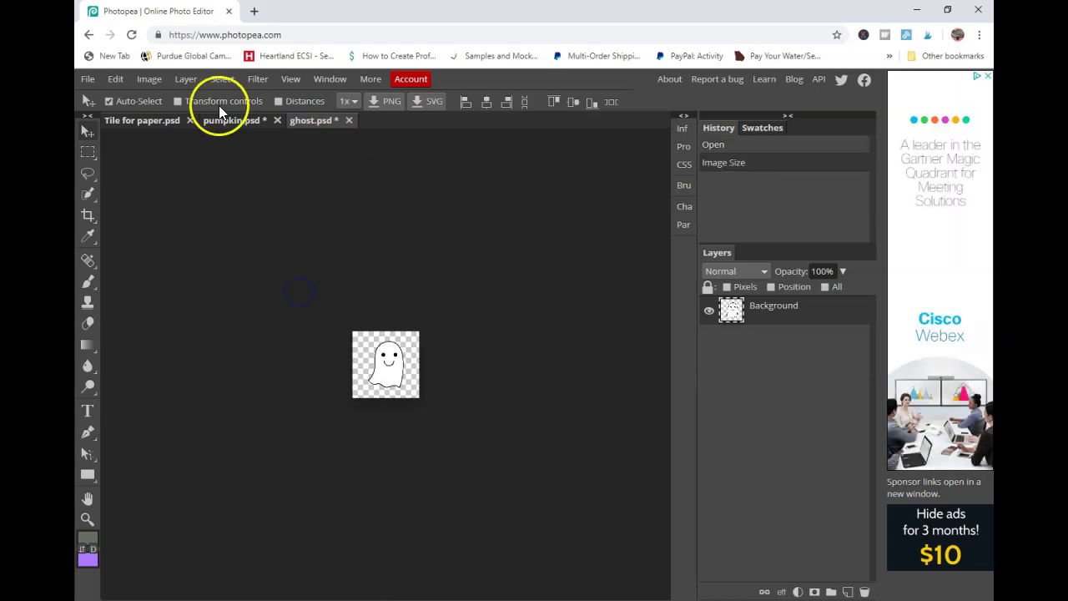
- Duplicate the pumpkin layer from pumpkin.psd into Tile for paper.psd
{"action": "left_click", "coordinate": [225, 120]}
{"action": "left_click", "coordinate": [304, 121]}
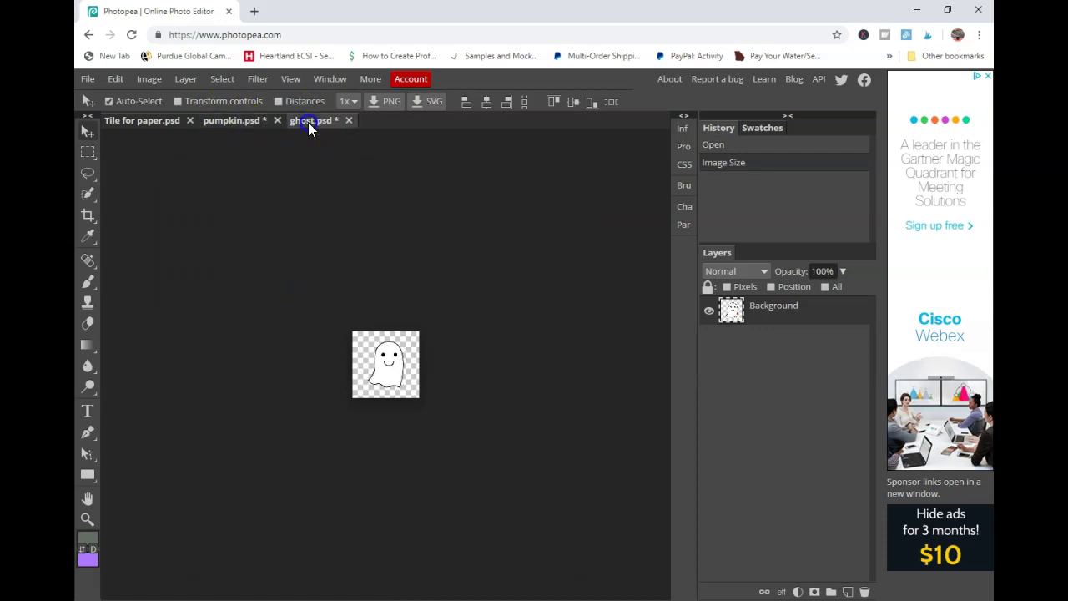
{"action": "left_click", "coordinate": [246, 121]}
{"action": "left_click", "coordinate": [141, 121]}
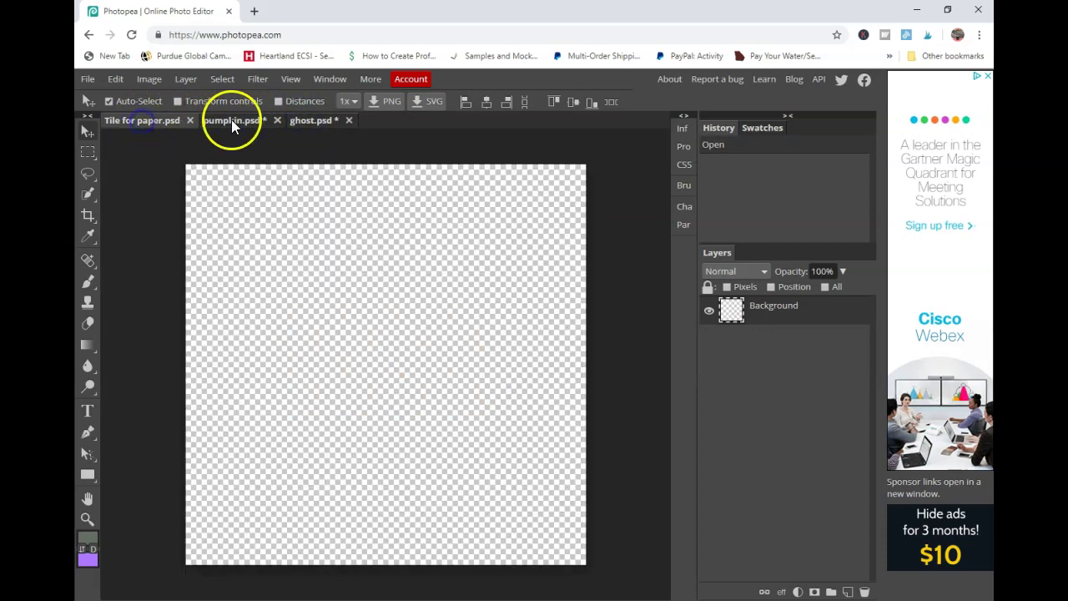
{"action": "left_click", "coordinate": [247, 120]}
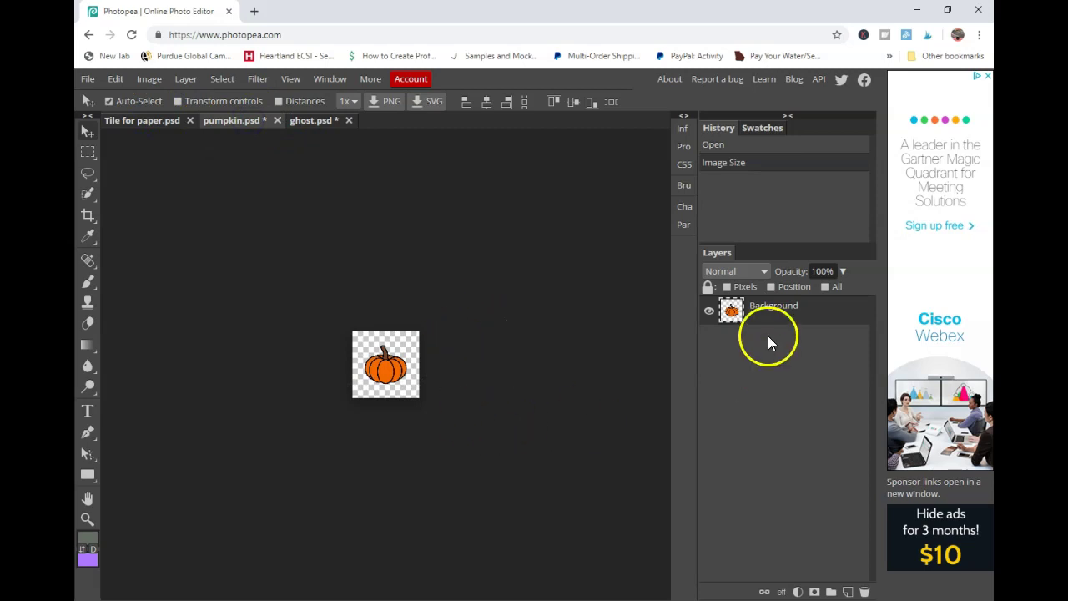
{"action": "left_click", "coordinate": [731, 307]}
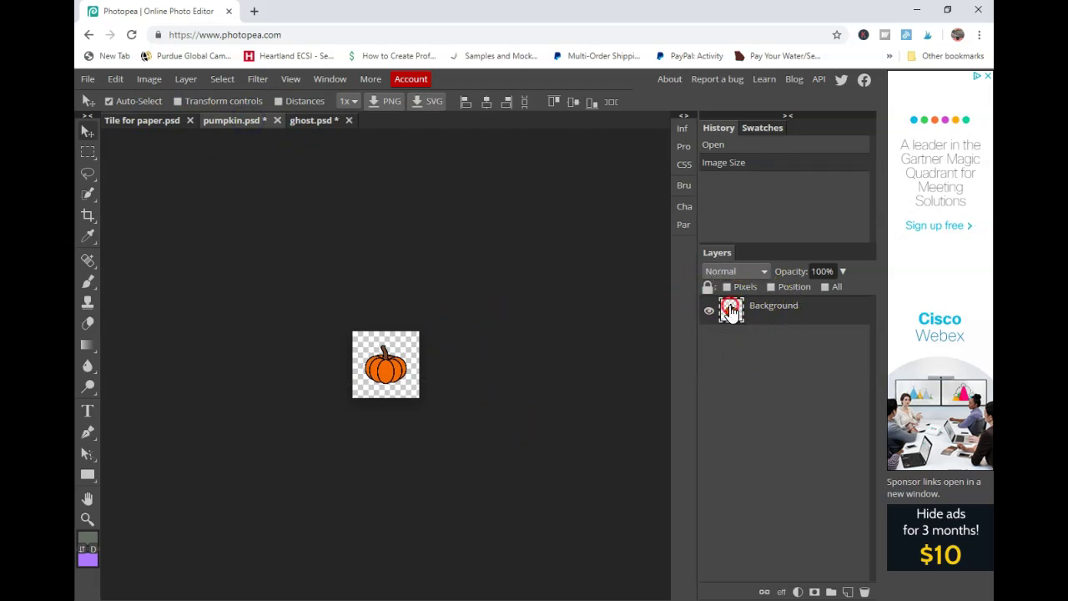
{"action": "right_click", "coordinate": [731, 309]}
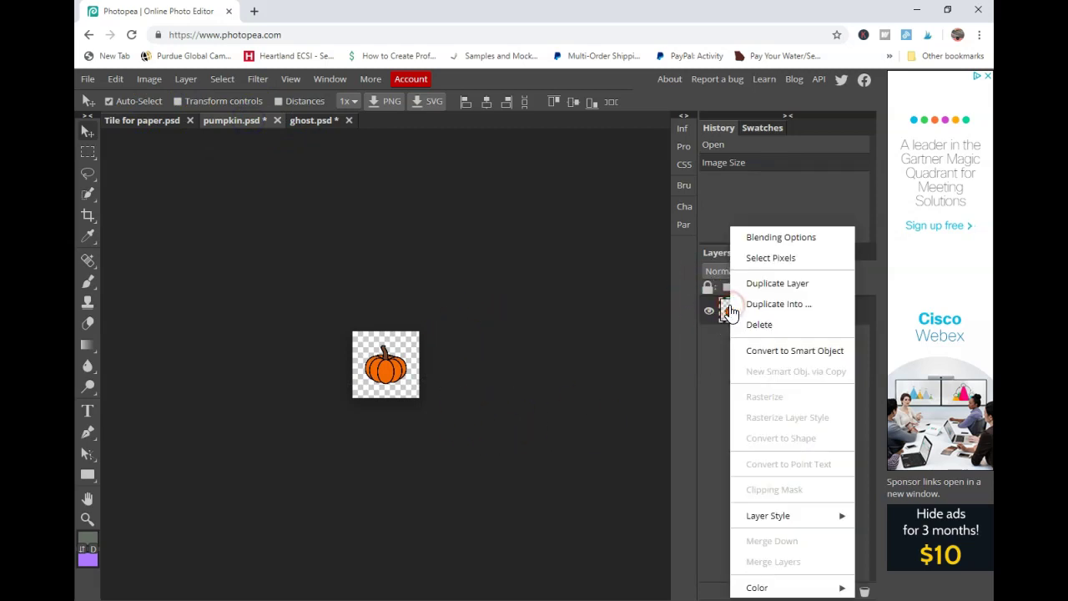
{"action": "left_click", "coordinate": [807, 308]}
{"action": "left_click", "coordinate": [301, 210]}
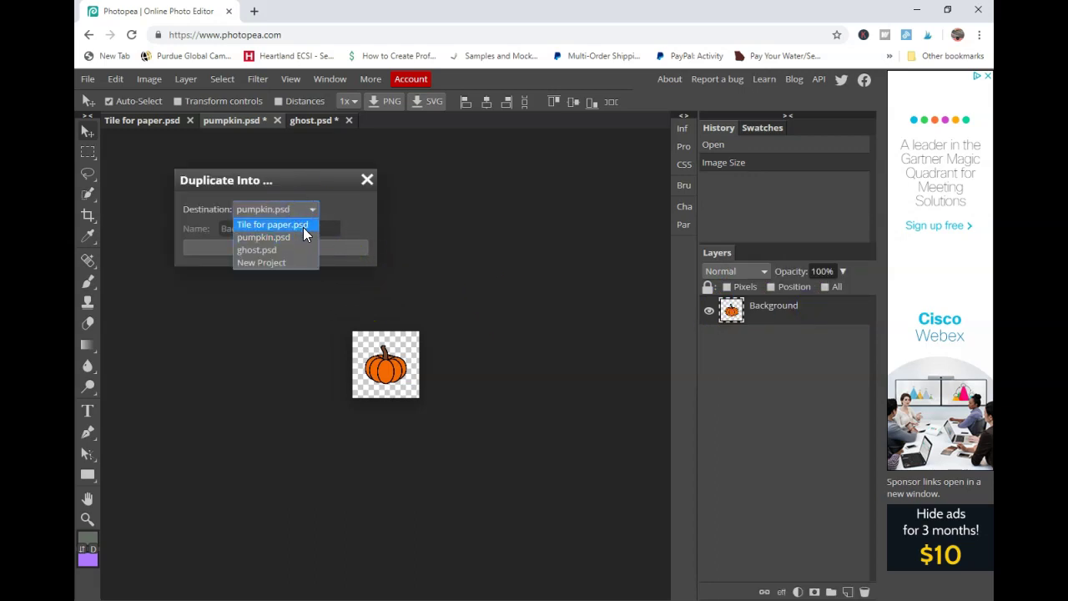
{"action": "left_click", "coordinate": [273, 225]}
{"action": "left_click", "coordinate": [280, 245]}
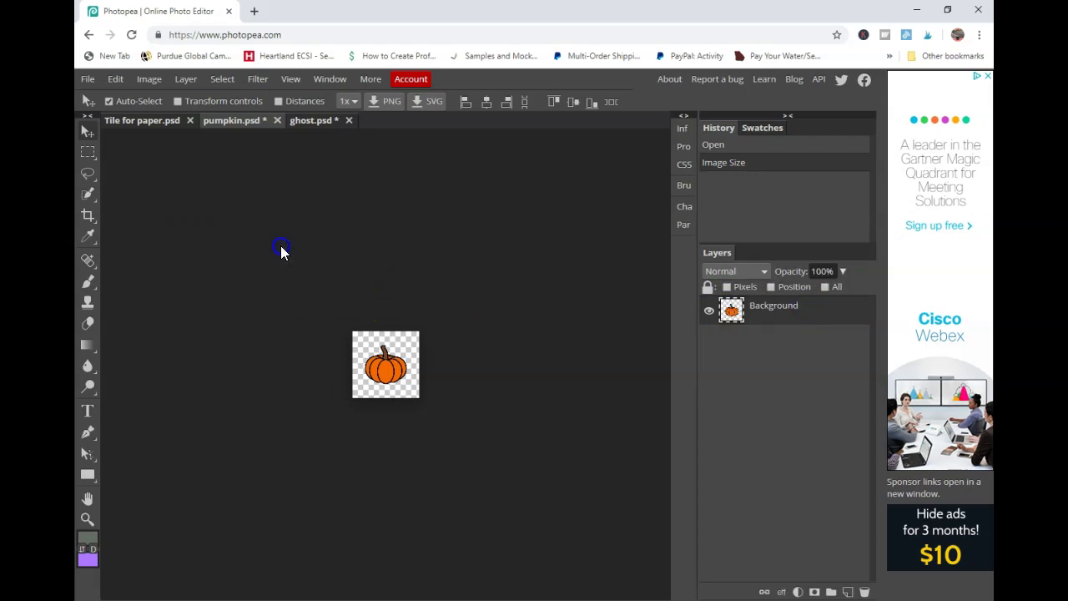
- Duplicate the ghost layer from ghost.psd into Tile for paper.psd
{"action": "left_click", "coordinate": [310, 127]}
{"action": "right_click", "coordinate": [736, 309]}
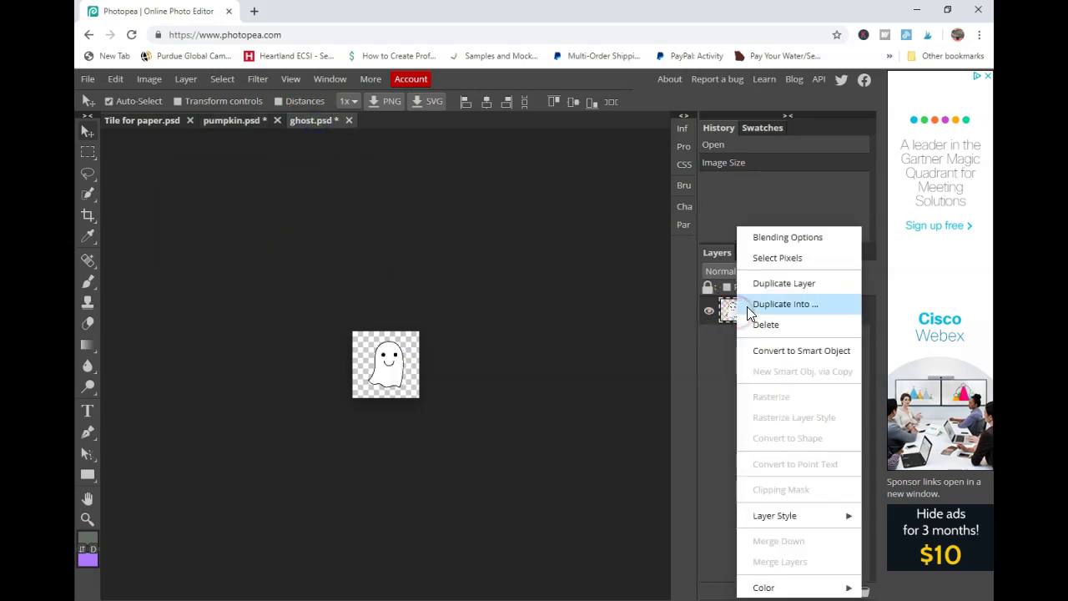
{"action": "left_click", "coordinate": [750, 309]}
{"action": "left_click", "coordinate": [266, 212]}
{"action": "left_click", "coordinate": [269, 225]}
{"action": "left_click", "coordinate": [266, 248]}
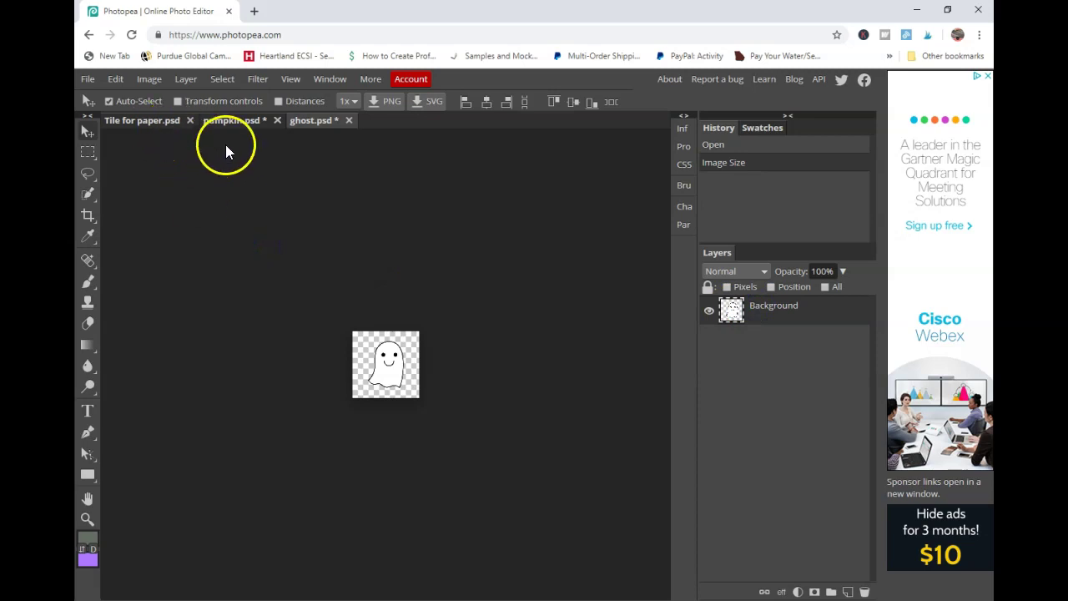
- In Tile for paper.psd, move both the pumpkin and the ghost to the centre of the canvas
{"action": "left_click", "coordinate": [141, 122]}
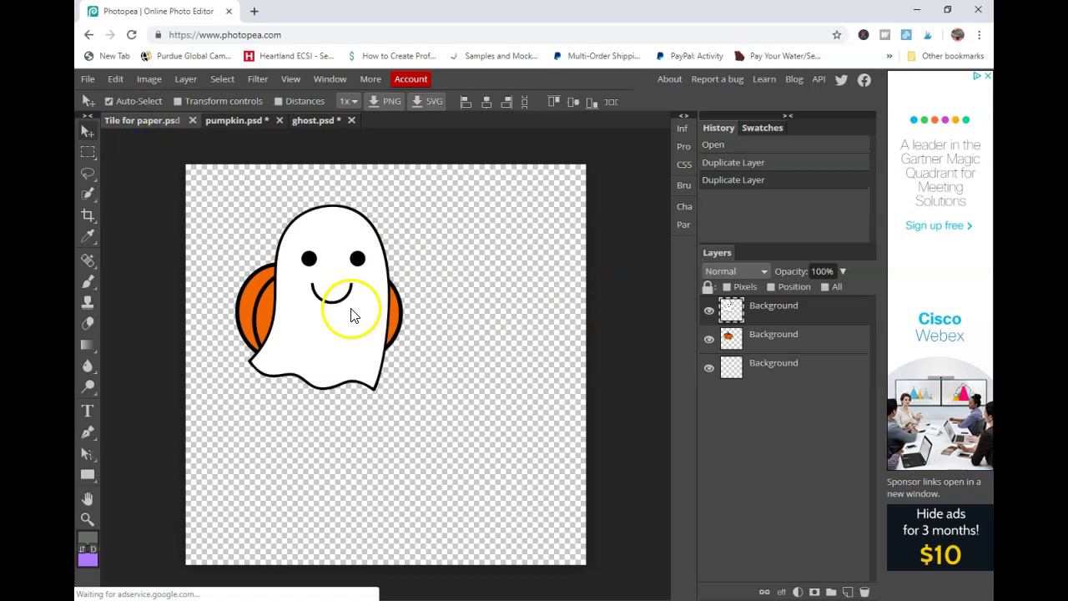
{"action": "left_click_drag", "start_coordinate": [412, 316], "coordinate": [401, 368]}
{"action": "left_click_drag", "start_coordinate": [322, 308], "coordinate": [389, 381]}
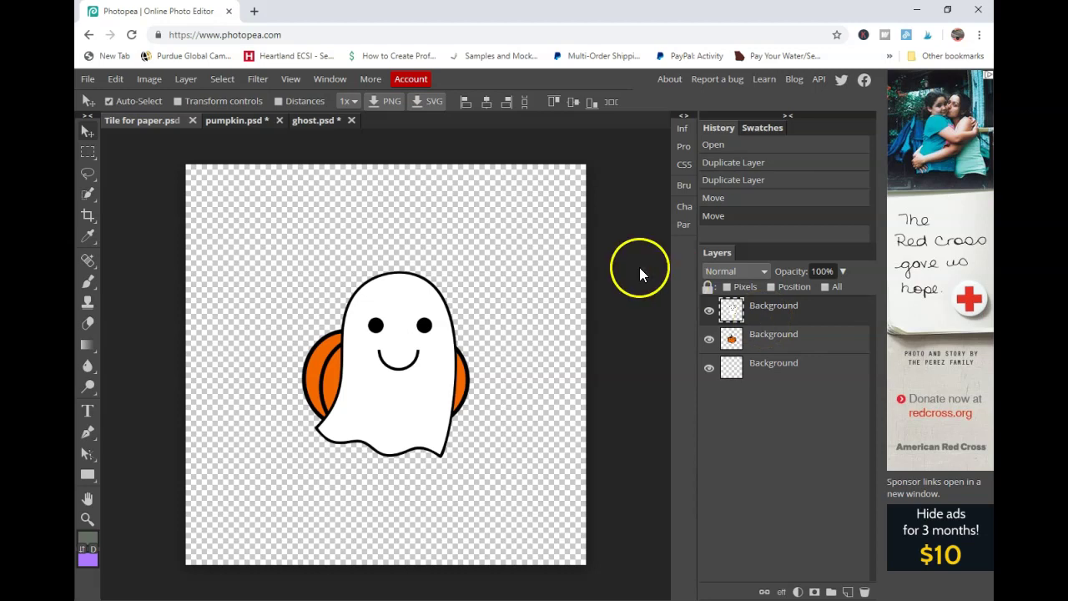
- Apply the Offset filter to the ghost layer with 450 px horizontal, 450 px vertical and Wrap Around
{"action": "left_click", "coordinate": [787, 333]}
{"action": "left_click", "coordinate": [786, 314]}
{"action": "left_click", "coordinate": [785, 338]}
{"action": "left_click", "coordinate": [786, 316]}
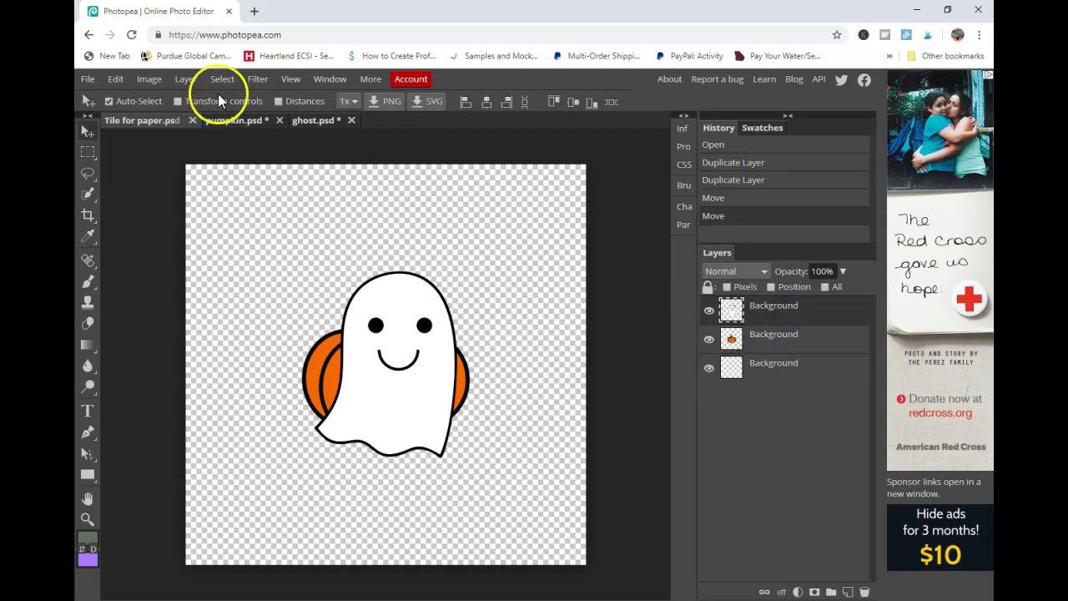
{"action": "left_click", "coordinate": [250, 81]}
{"action": "mouse_move", "coordinate": [288, 332]}
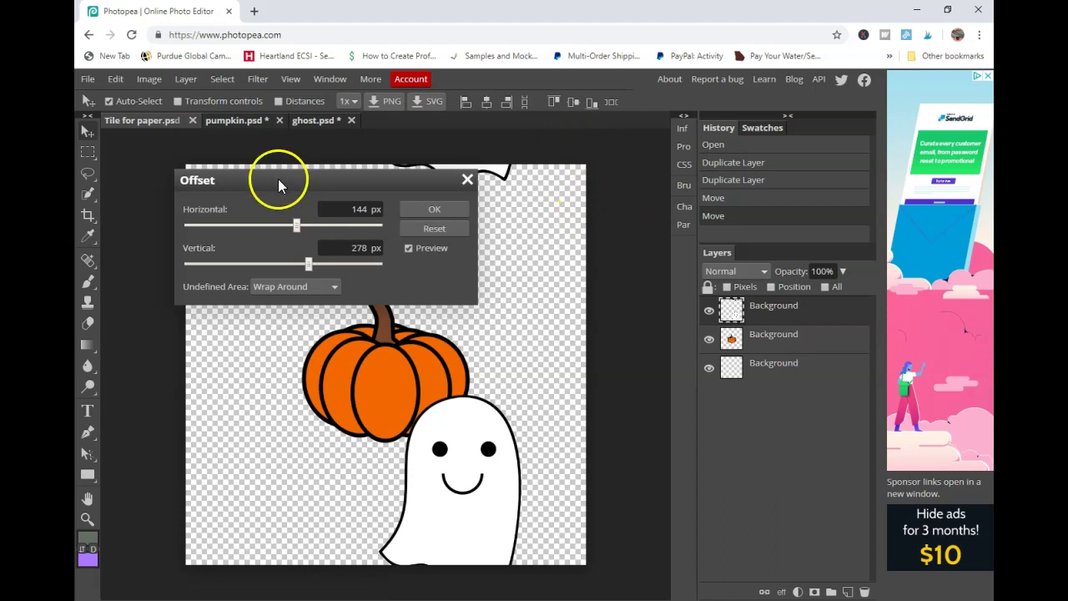
{"action": "left_click", "coordinate": [359, 207]}
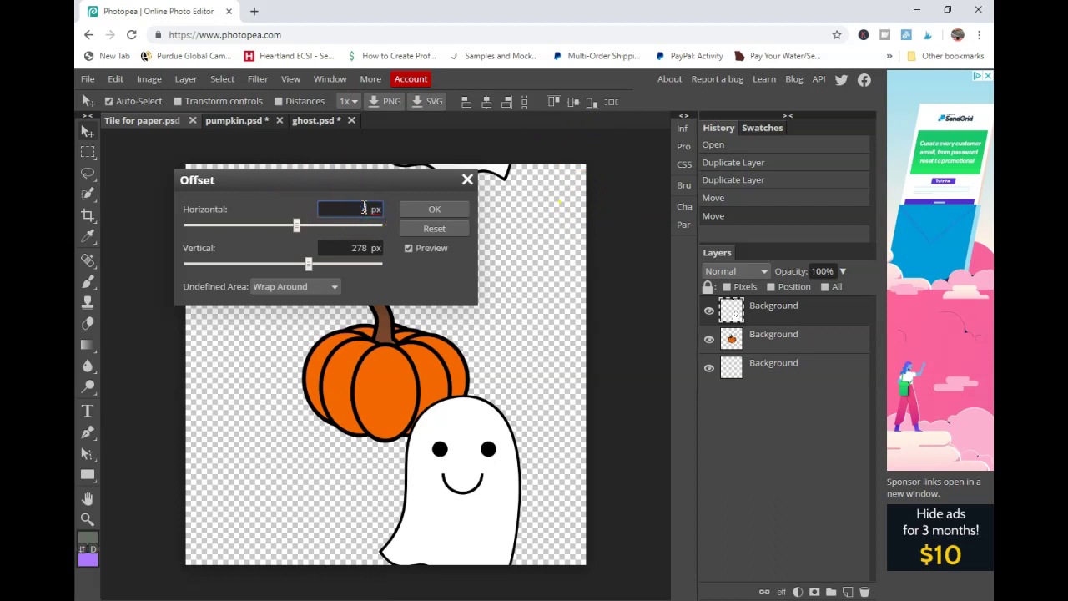
{"action": "type", "text": "450"}
{"action": "key", "text": "Tab"}
{"action": "type", "text": "450"}
{"action": "key", "text": "Tab"}
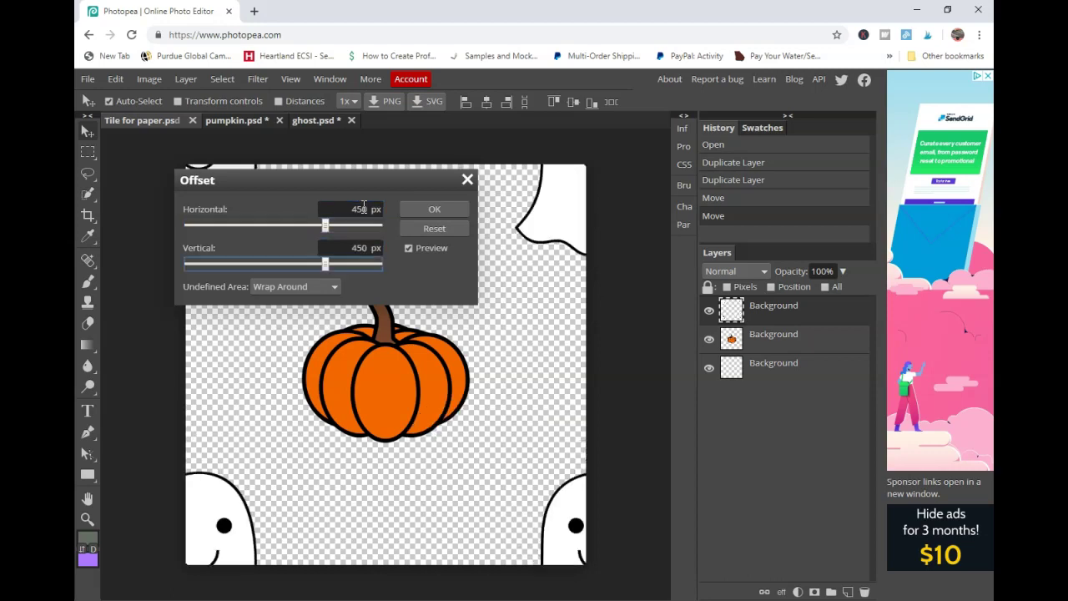
{"action": "left_click", "coordinate": [433, 210]}
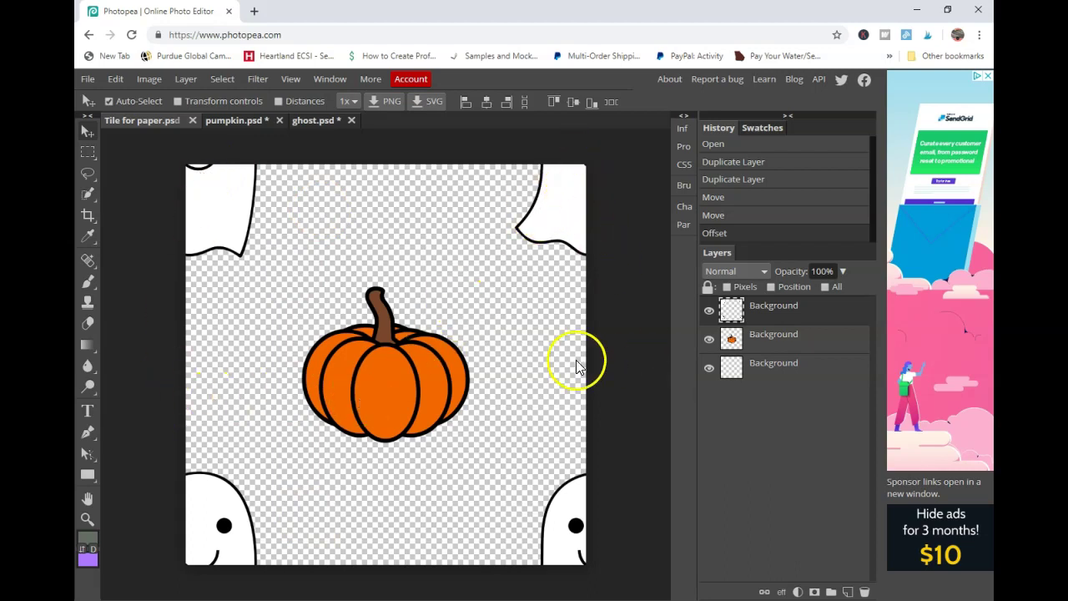
- Merge the ghost layer down into the pumpkin layer, keeping the empty bottom layer separate
{"action": "right_click", "coordinate": [777, 313]}
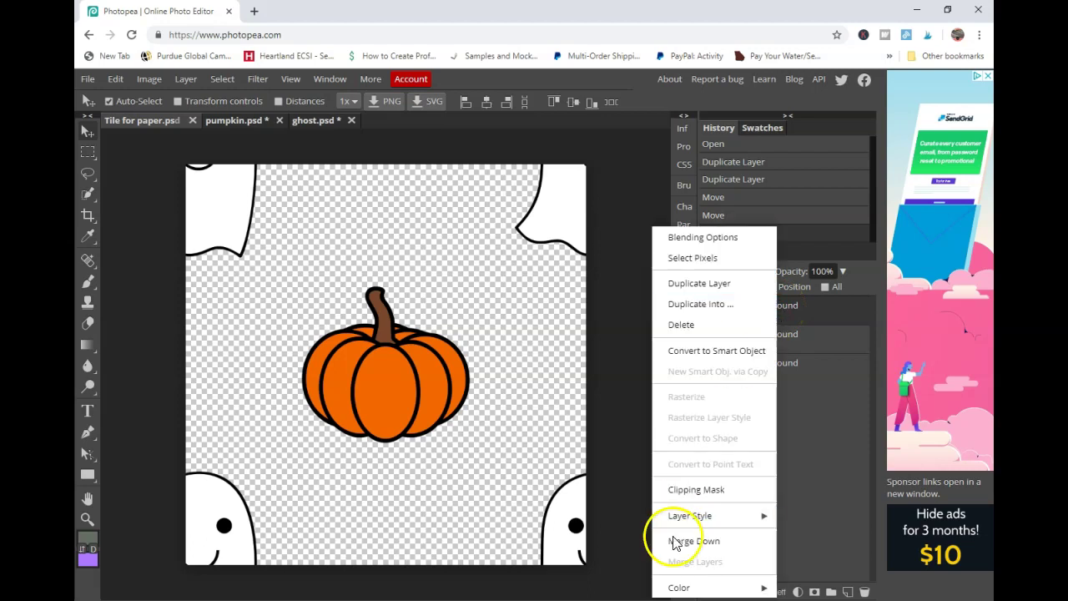
{"action": "left_click", "coordinate": [674, 541]}
{"action": "right_click", "coordinate": [768, 309]}
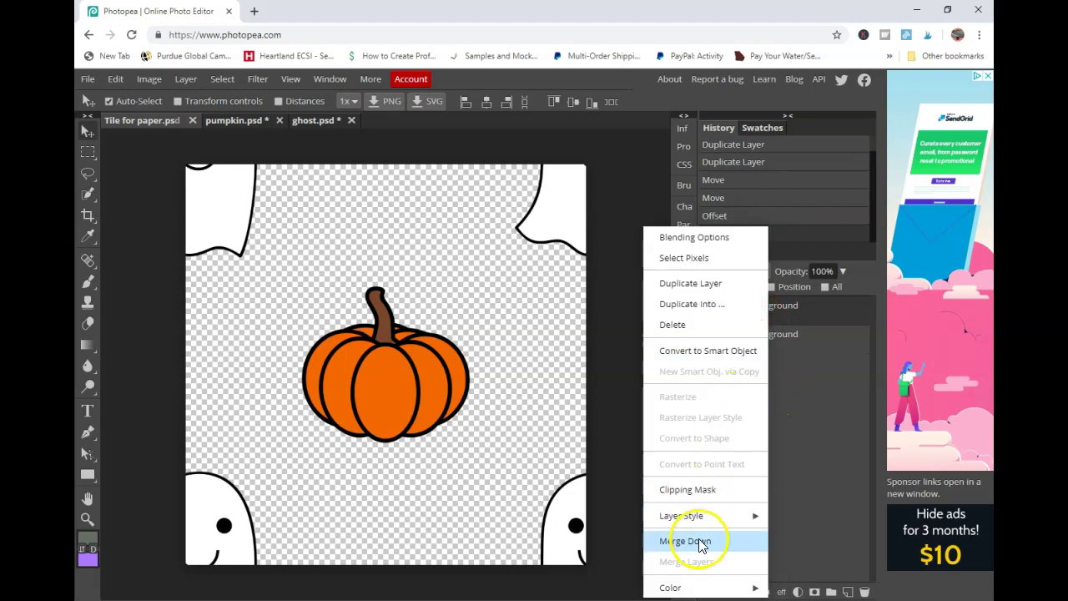
{"action": "left_click", "coordinate": [804, 402]}
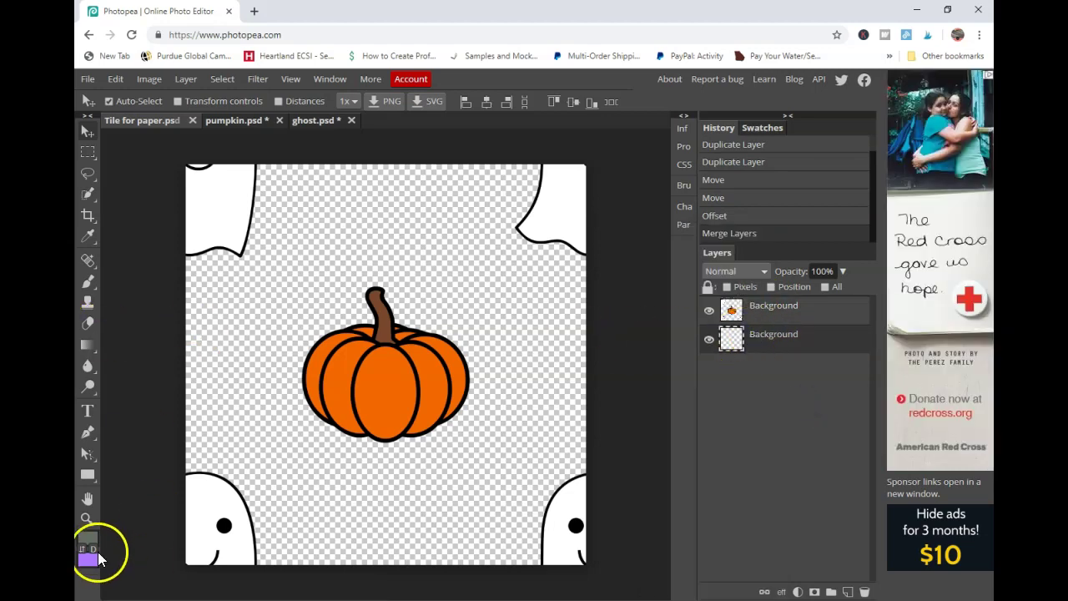
- Fill the empty bottom layer with the grey-green foreground colour using the Paint Bucket and merge the artwork layer down into it
{"action": "right_click", "coordinate": [88, 344]}
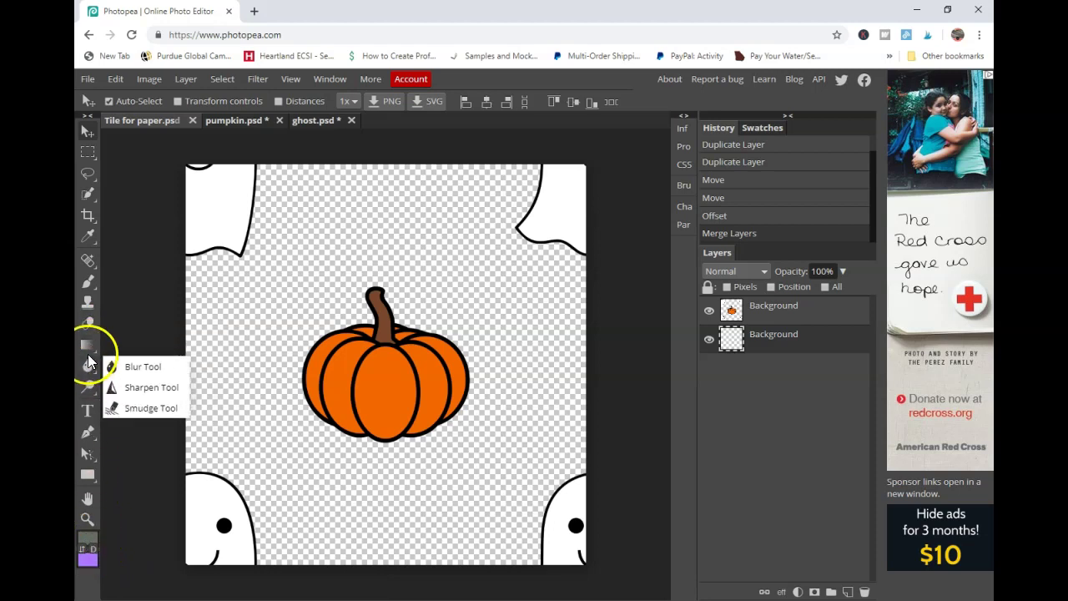
{"action": "left_click", "coordinate": [169, 365]}
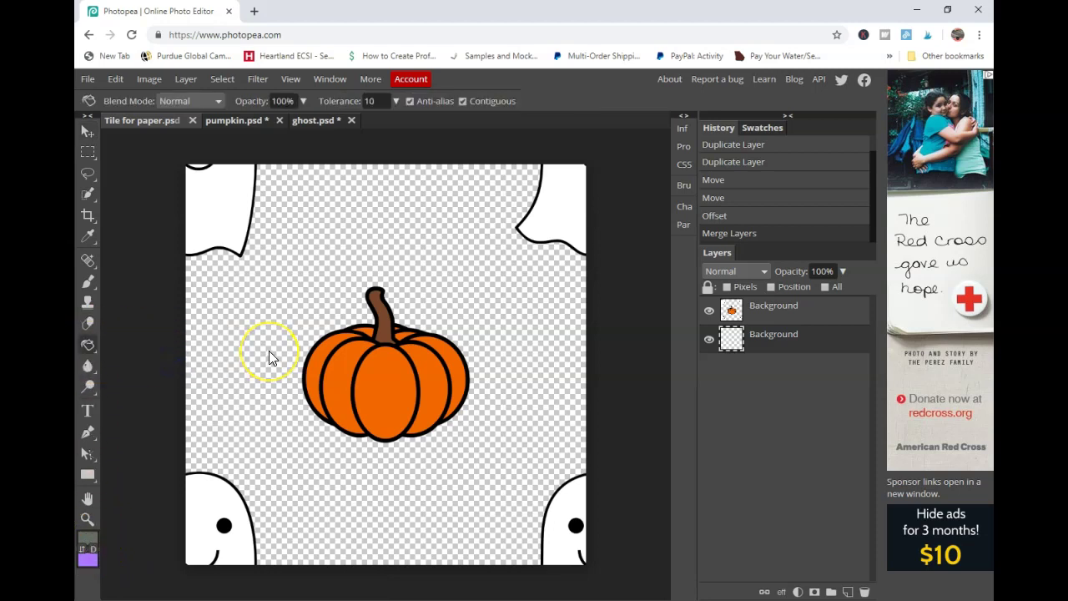
{"action": "left_click", "coordinate": [268, 357]}
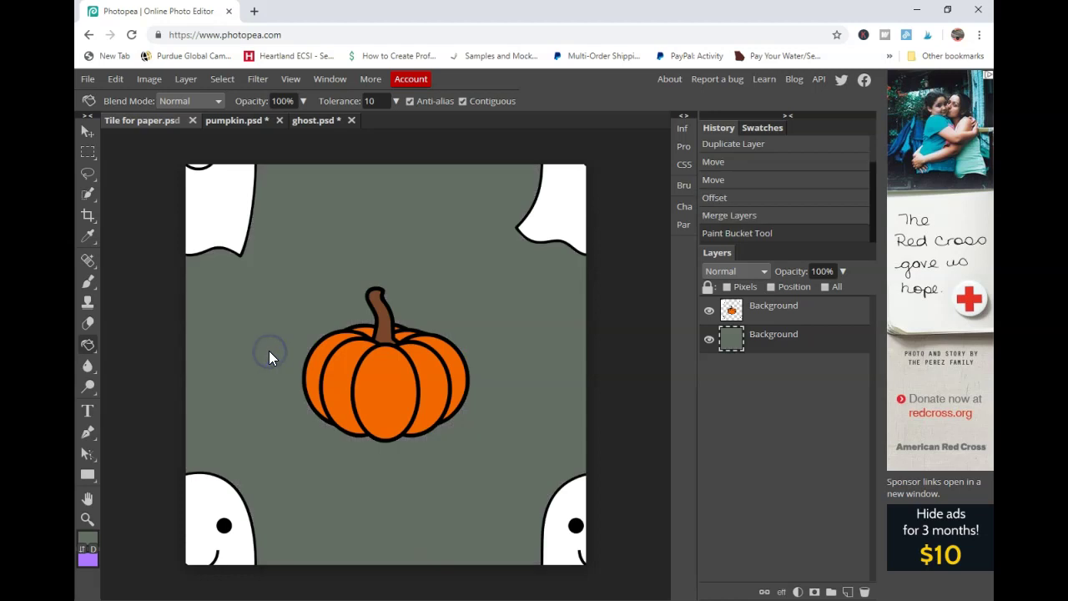
{"action": "right_click", "coordinate": [755, 333]}
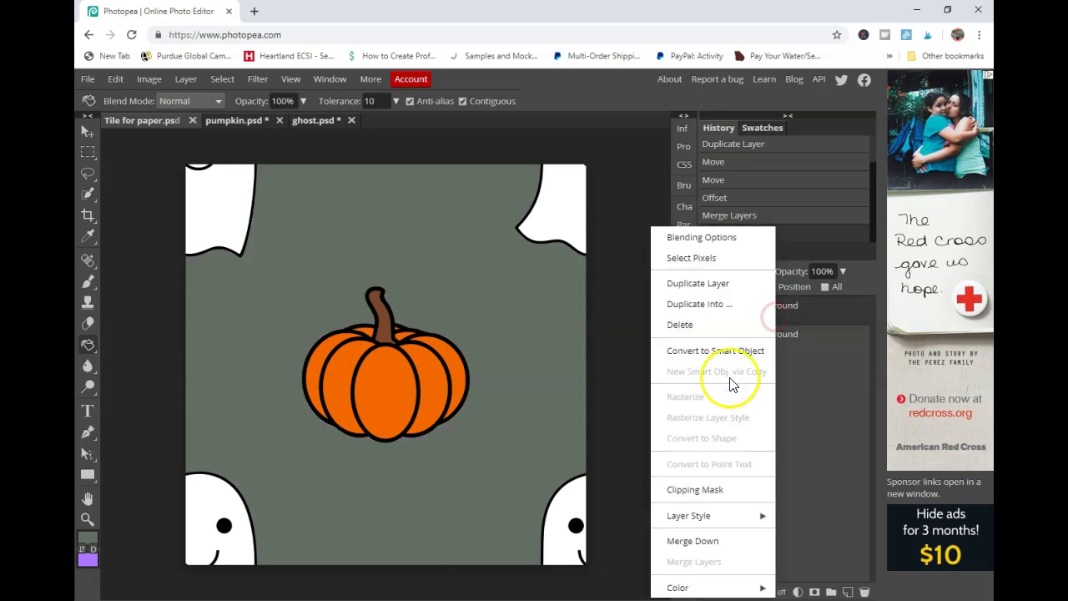
{"action": "left_click", "coordinate": [701, 543]}
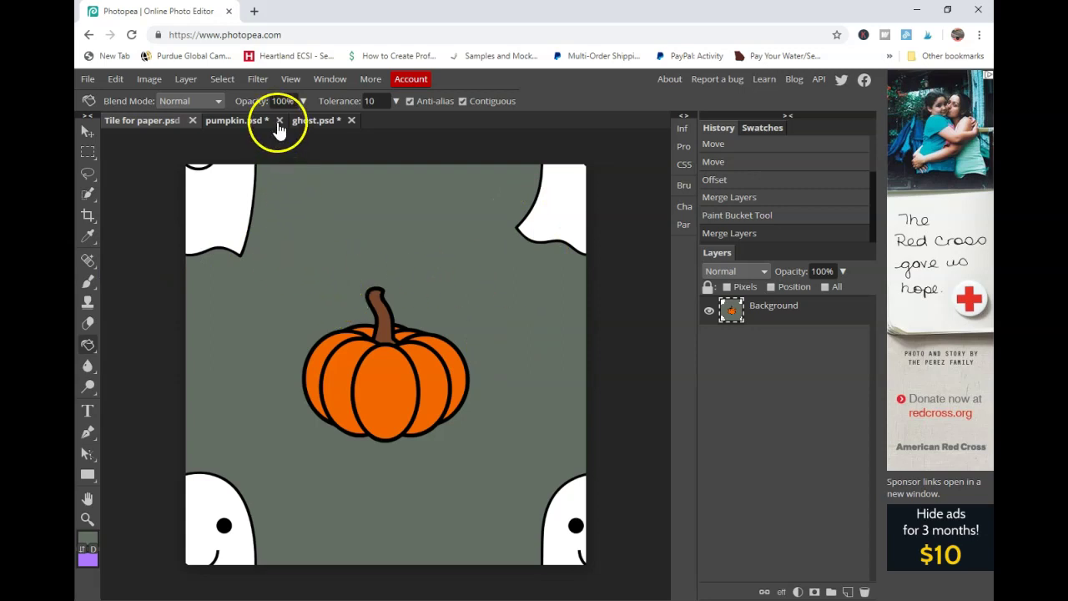
- Define the finished pumpkin and ghost tile as a new pattern
{"action": "left_click", "coordinate": [86, 78]}
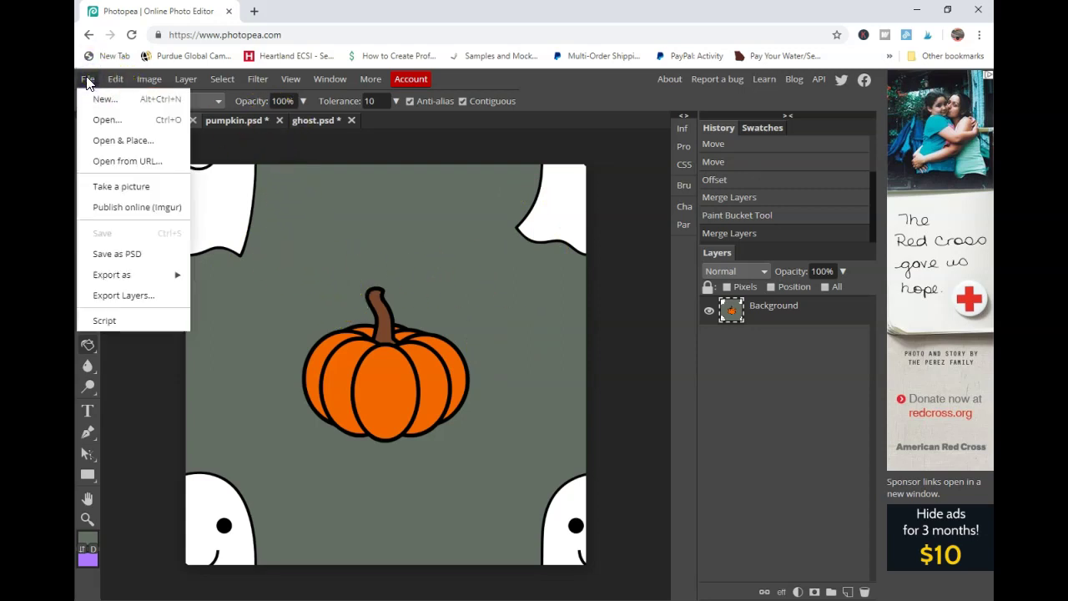
{"action": "left_click", "coordinate": [114, 79]}
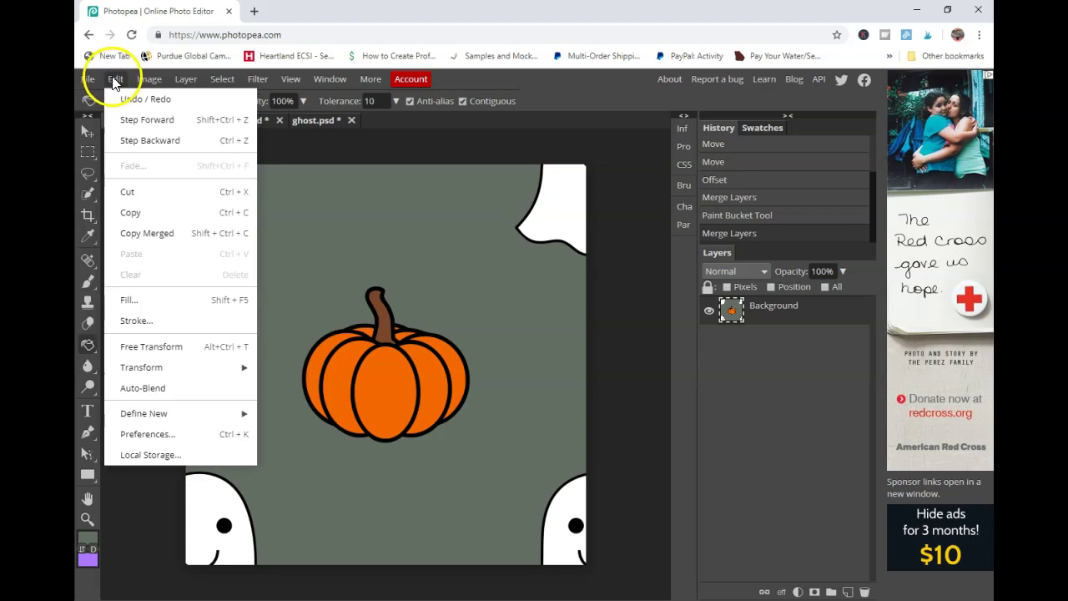
{"action": "mouse_move", "coordinate": [192, 421]}
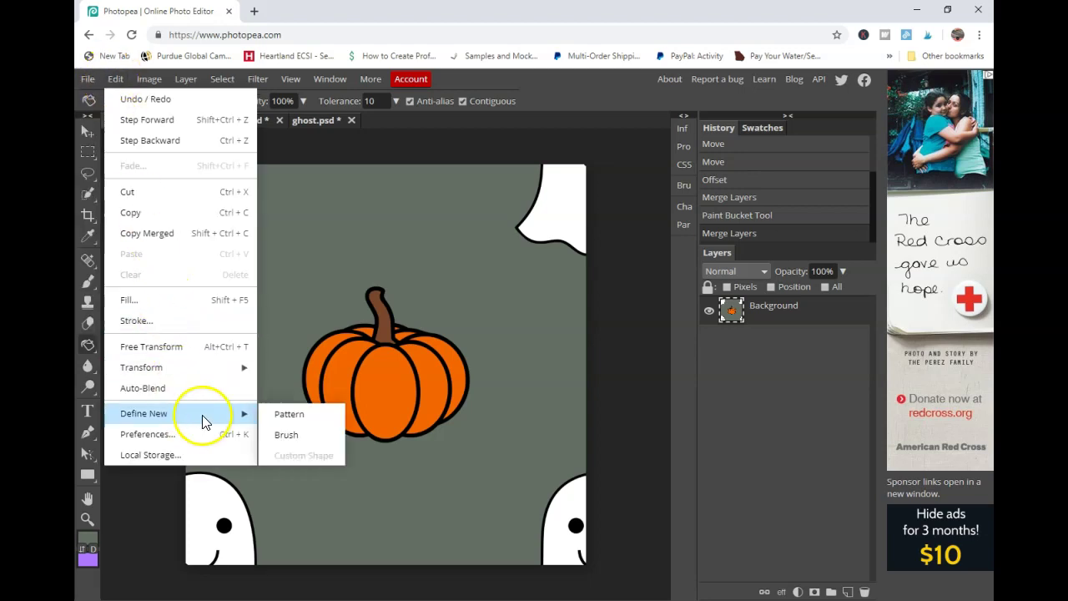
{"action": "left_click", "coordinate": [306, 414]}
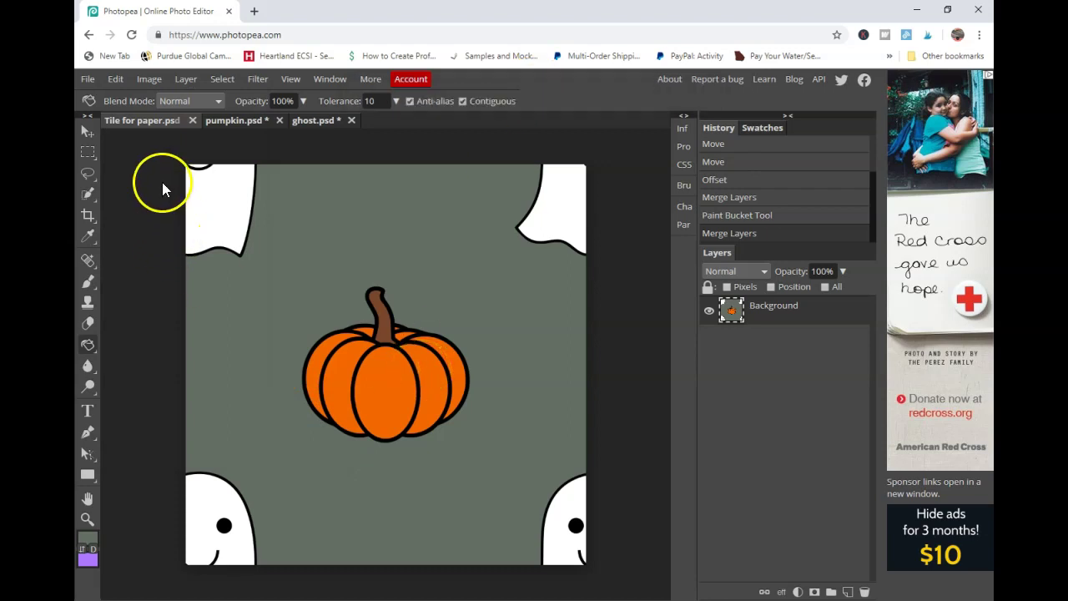
- Create a new project named Halloween paper at 3600 × 3600 px, 300 DPI, with a transparent background
{"action": "left_click", "coordinate": [87, 78]}
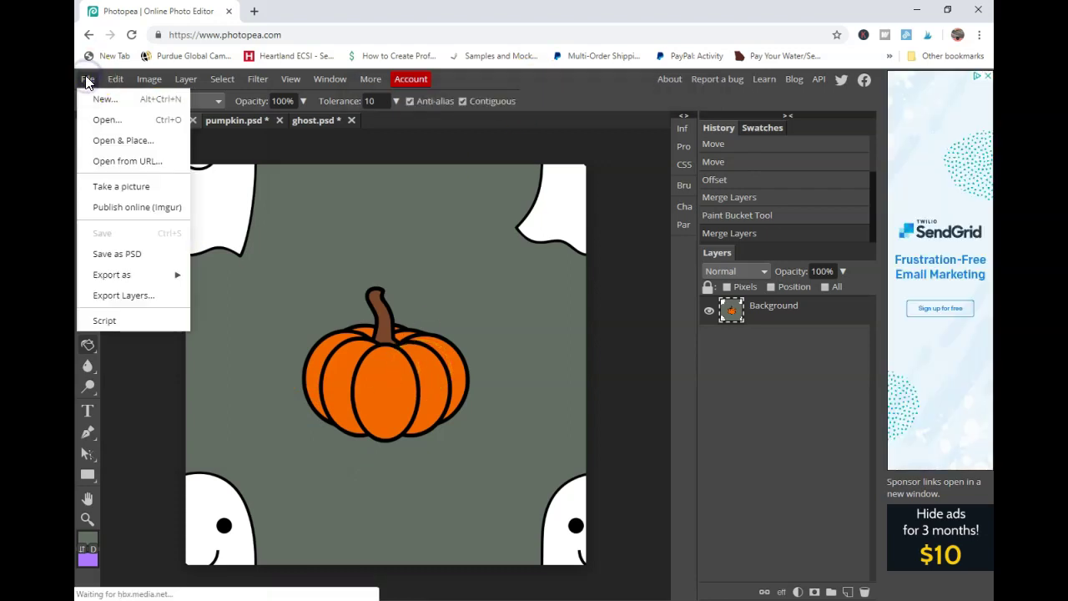
{"action": "left_click", "coordinate": [101, 98]}
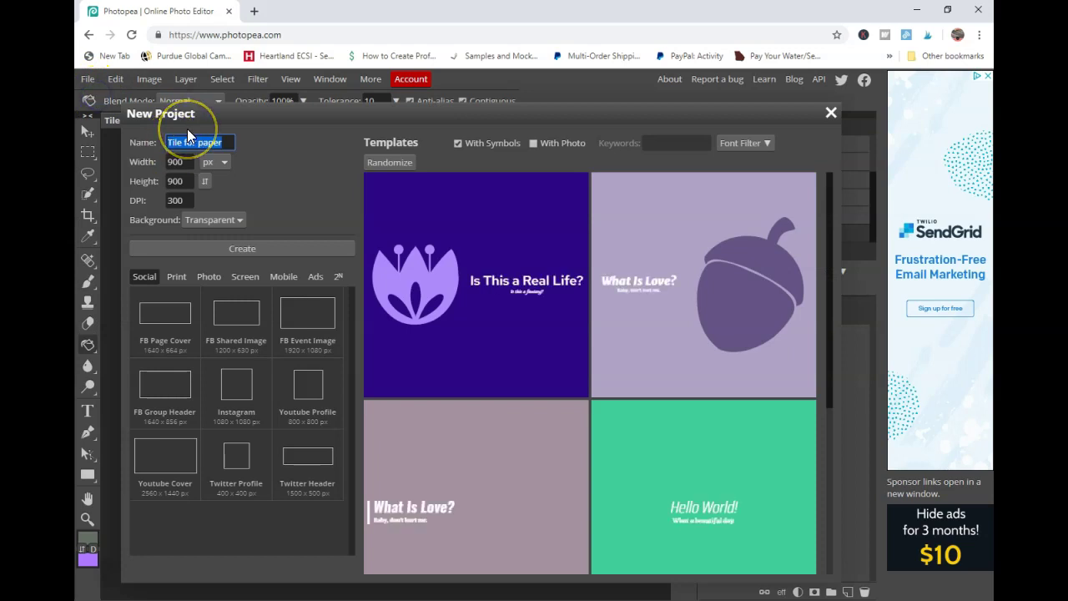
{"action": "type", "text": "Halloween paper"}
{"action": "double_click", "coordinate": [184, 163]}
{"action": "type", "text": "3600"}
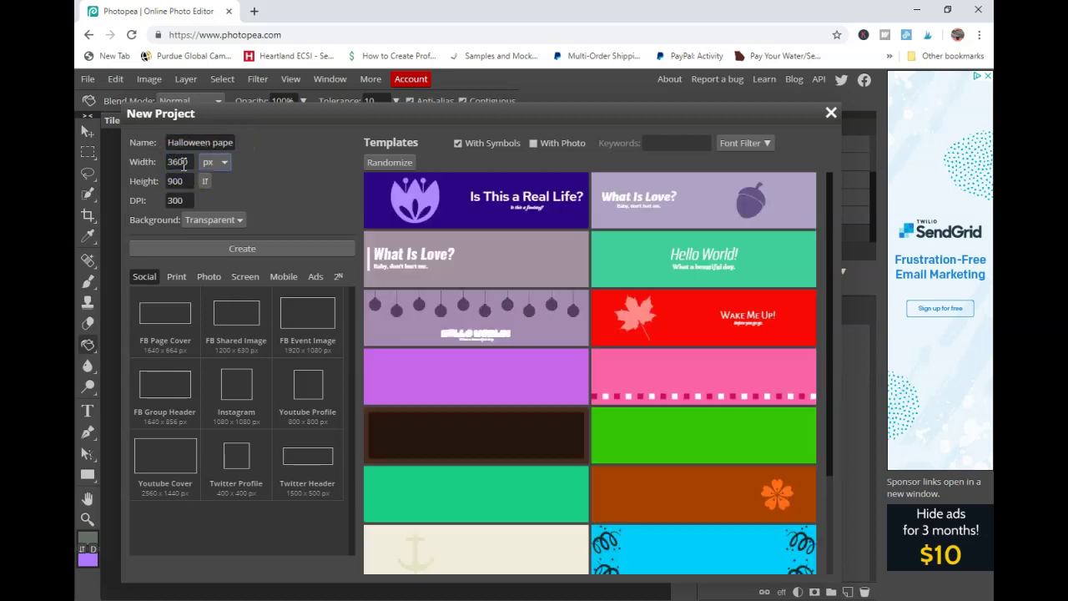
{"action": "type", "text": "36"}
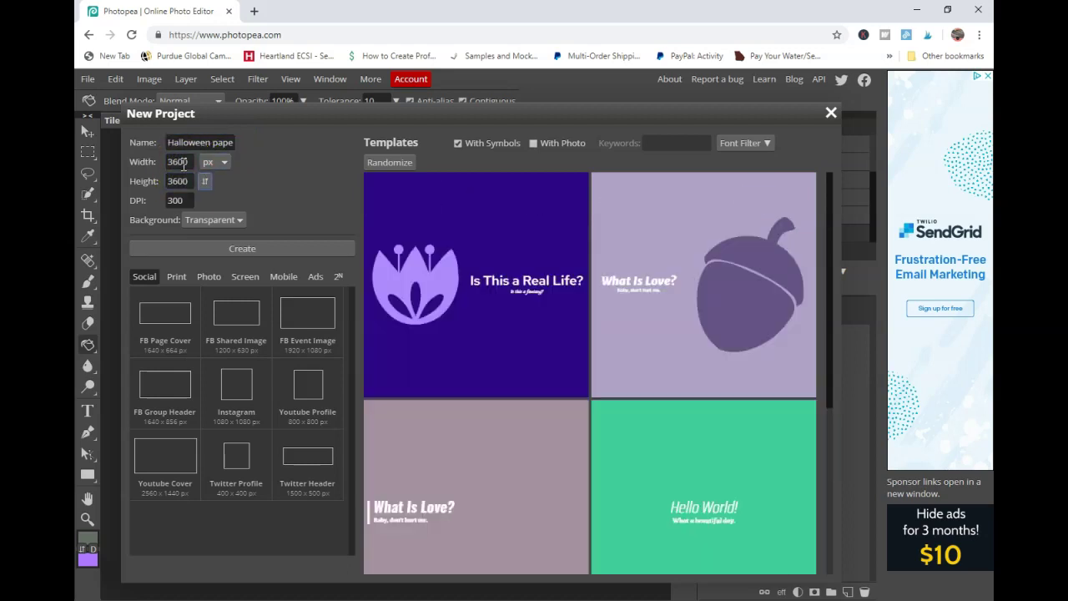
{"action": "left_click", "coordinate": [204, 248]}
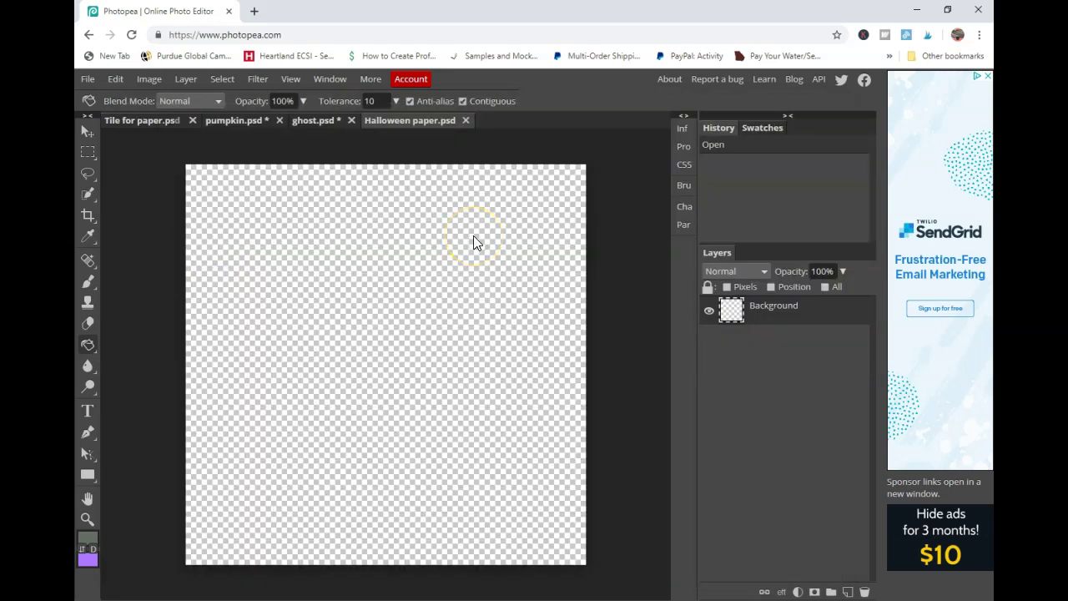
- Apply a Pattern Overlay using the new pumpkin and ghost tile to the Background layer of Halloween paper
{"action": "double_click", "coordinate": [728, 312]}
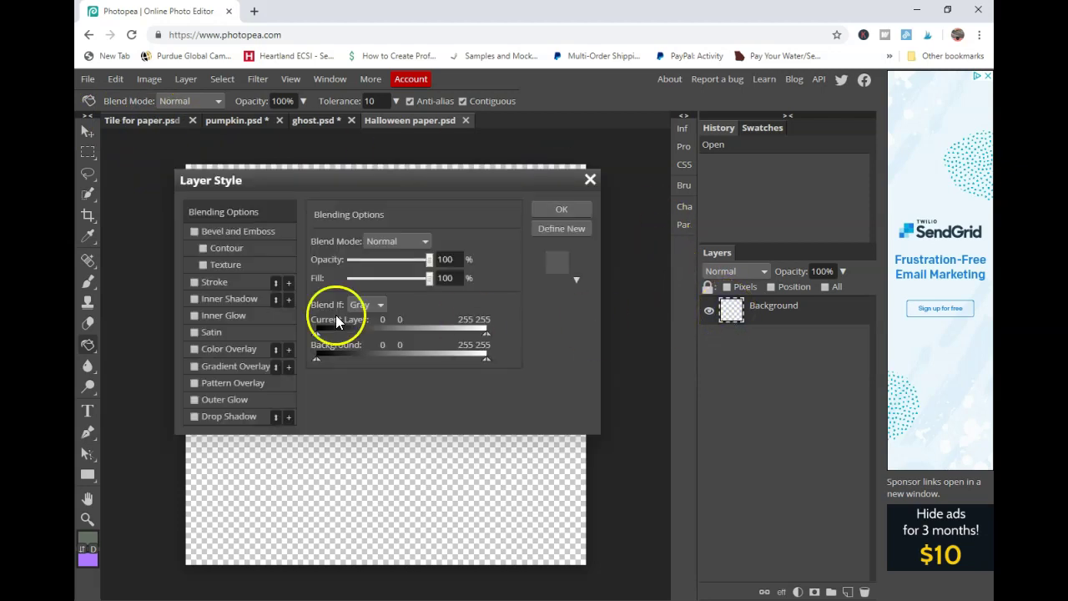
{"action": "left_click", "coordinate": [233, 382]}
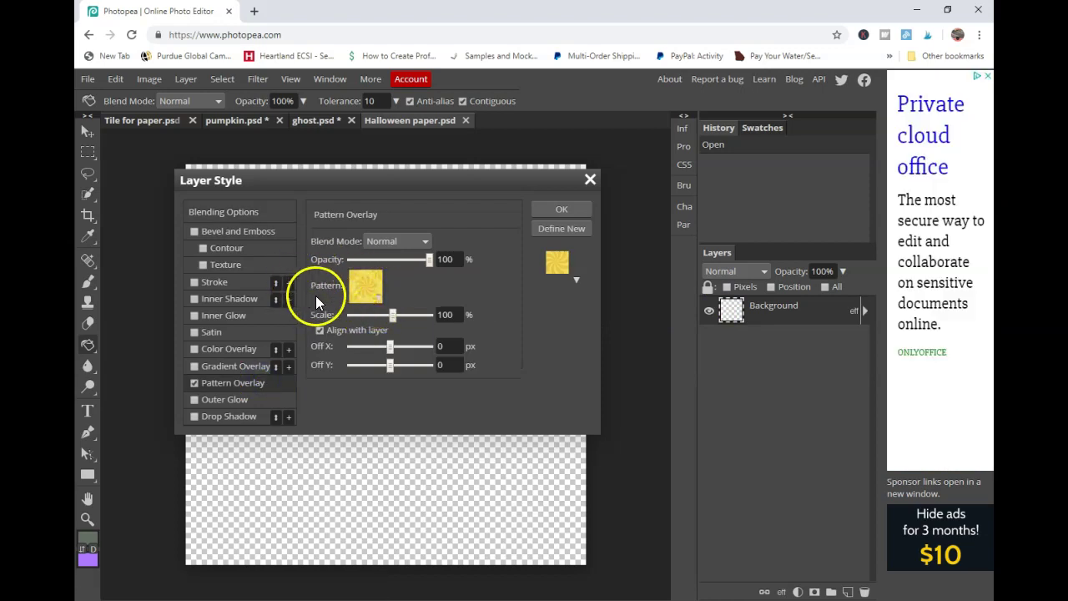
{"action": "left_click", "coordinate": [368, 297]}
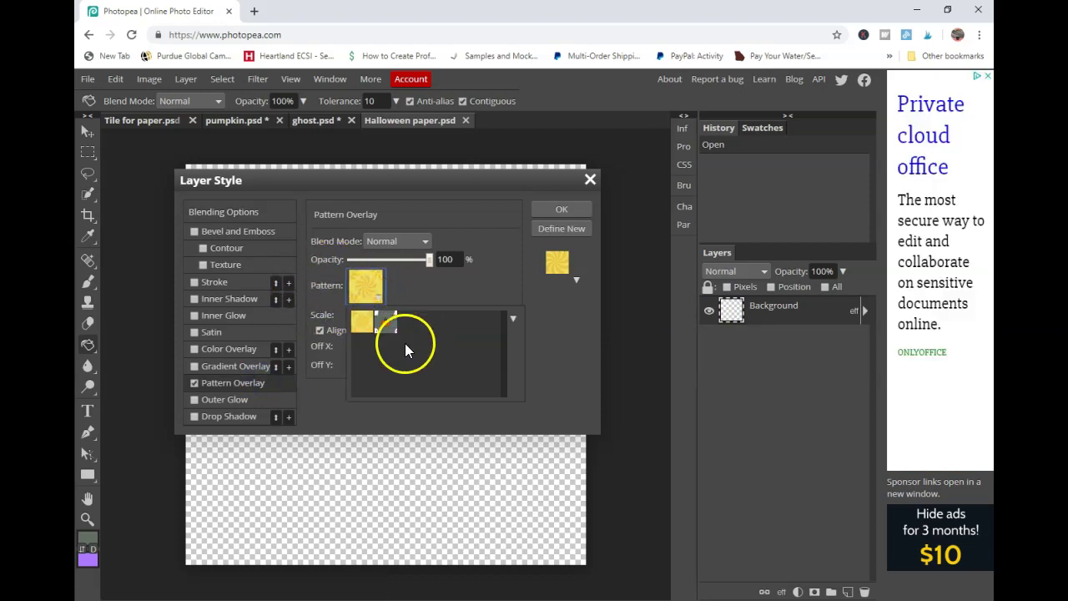
{"action": "left_click", "coordinate": [381, 326]}
{"action": "left_click", "coordinate": [559, 207]}
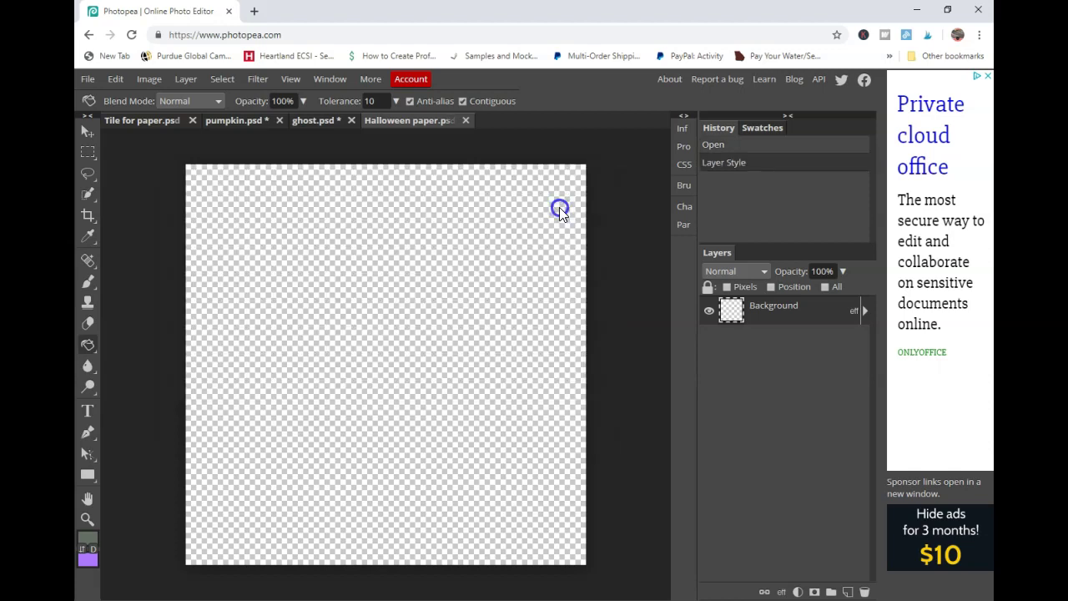
- Fill the Halloween paper canvas with the foreground colour using the Paint Bucket Tool
{"action": "right_click", "coordinate": [88, 345]}
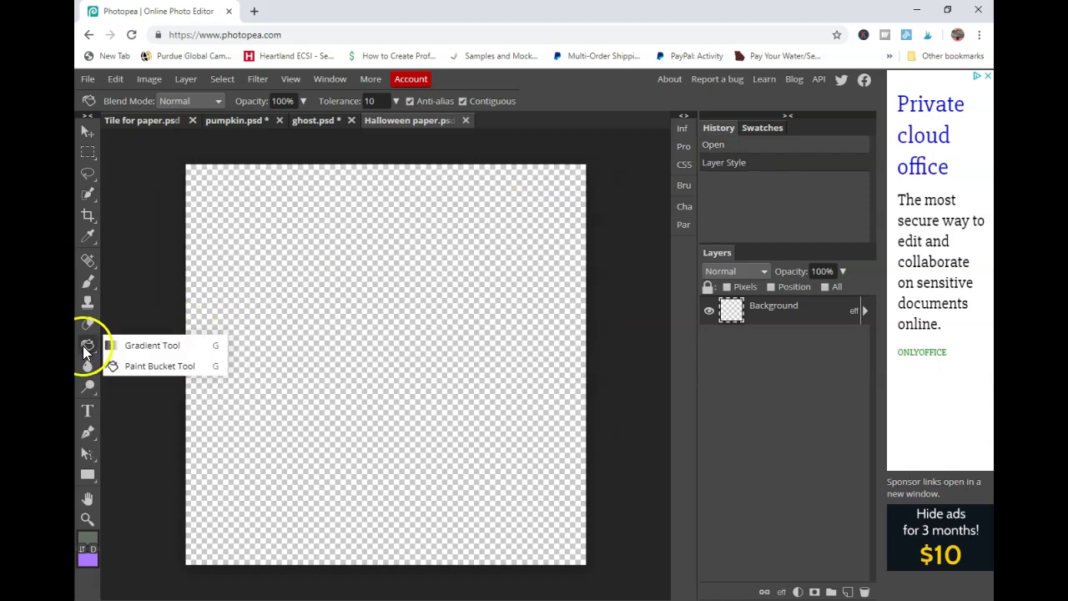
{"action": "left_click", "coordinate": [140, 365]}
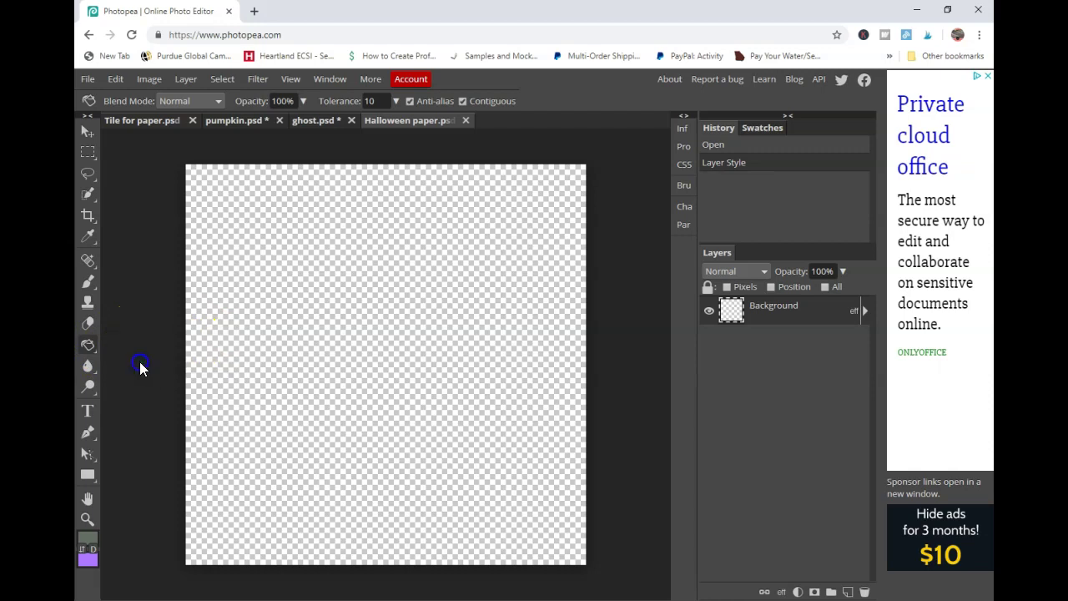
{"action": "left_click", "coordinate": [301, 360]}
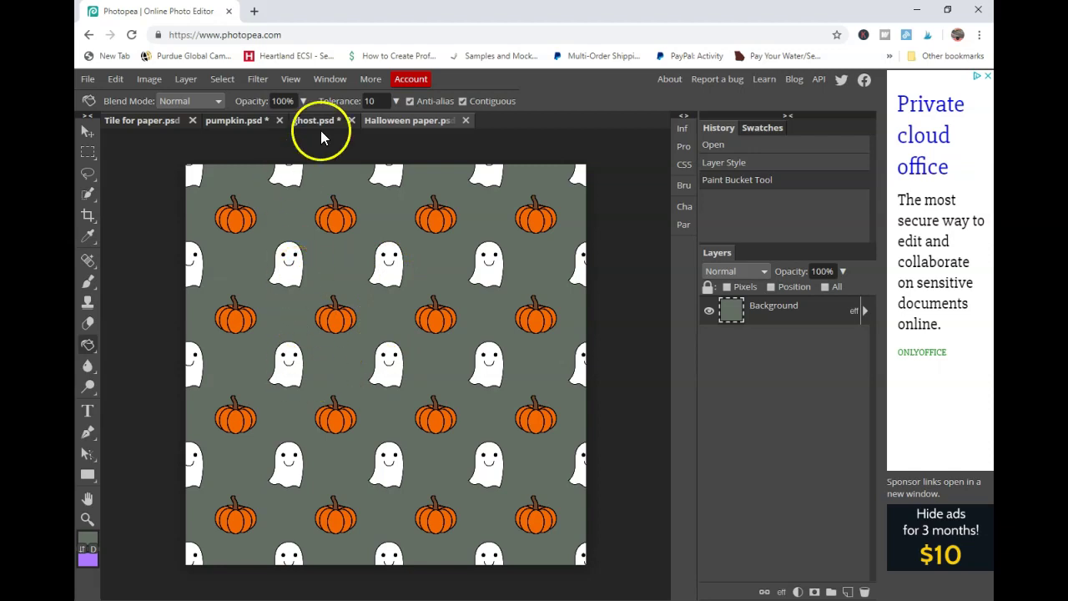
- In Tile for paper.psd, undo the layer merges, the background fill and the ghost's offset
{"action": "left_click", "coordinate": [150, 120]}
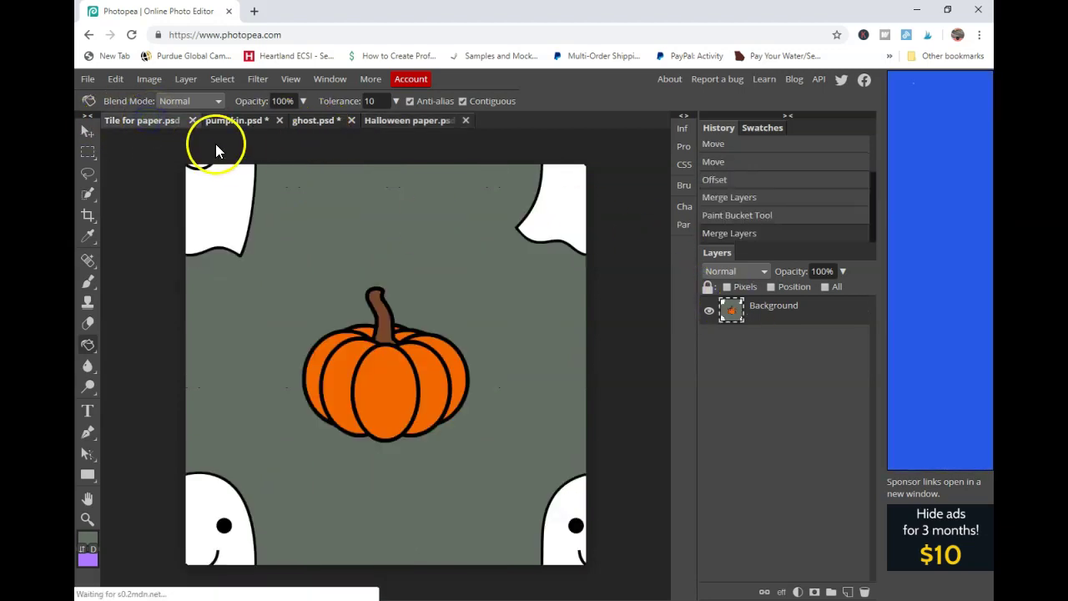
{"action": "key", "text": "ctrl+z"}
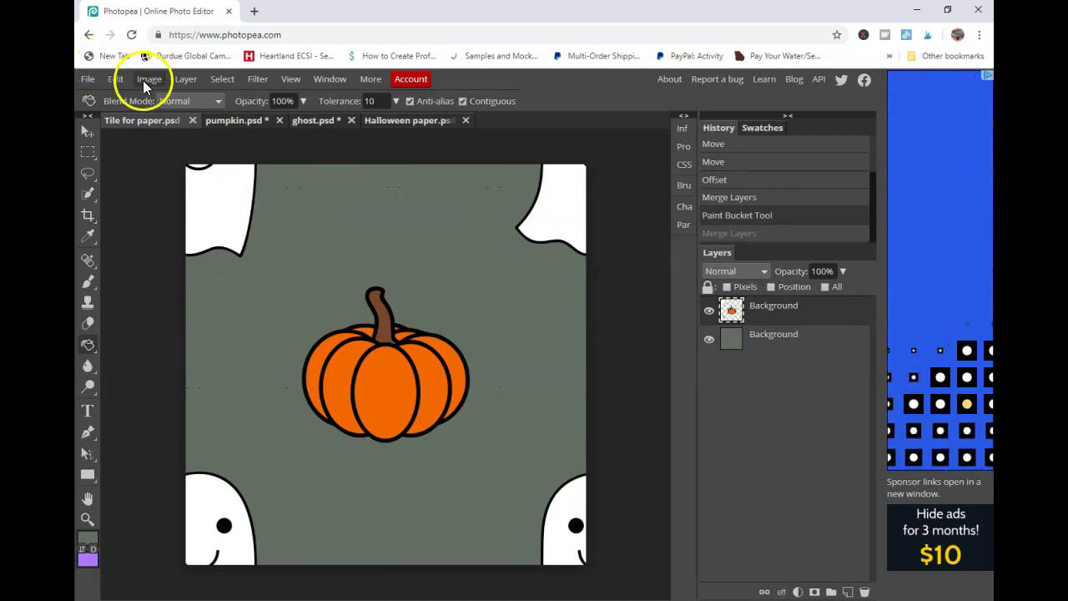
{"action": "left_click", "coordinate": [114, 77]}
{"action": "left_click", "coordinate": [139, 139]}
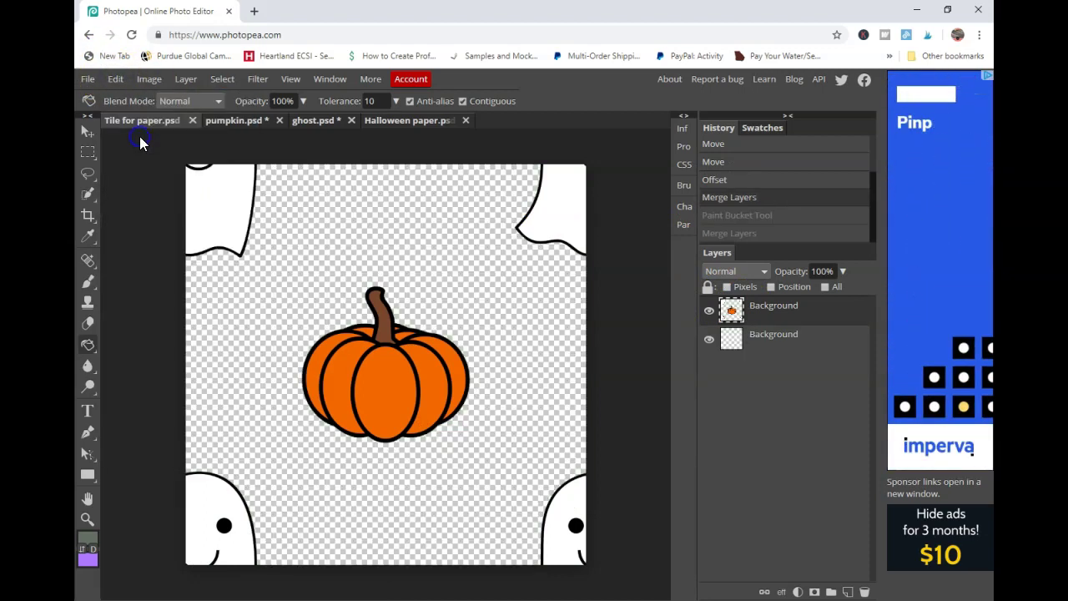
{"action": "left_click", "coordinate": [115, 78]}
{"action": "left_click", "coordinate": [138, 139]}
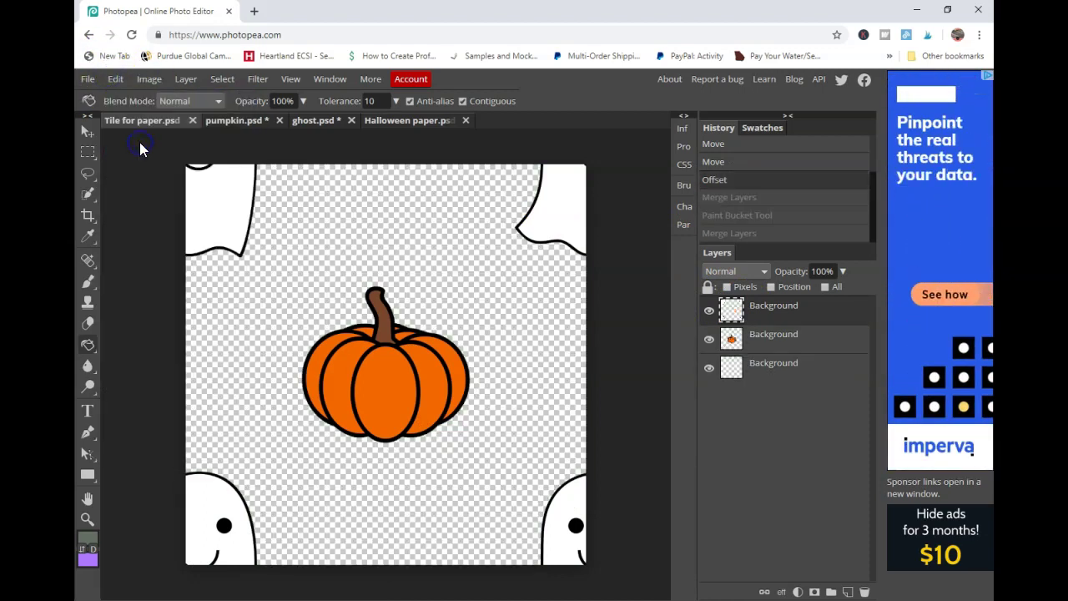
{"action": "left_click", "coordinate": [118, 79]}
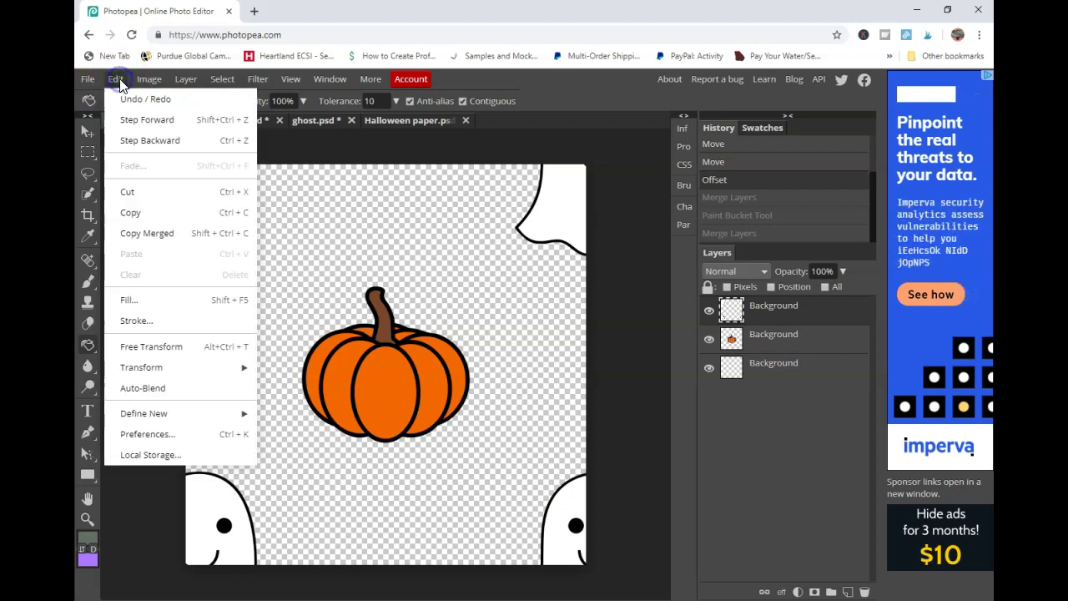
{"action": "left_click", "coordinate": [138, 139]}
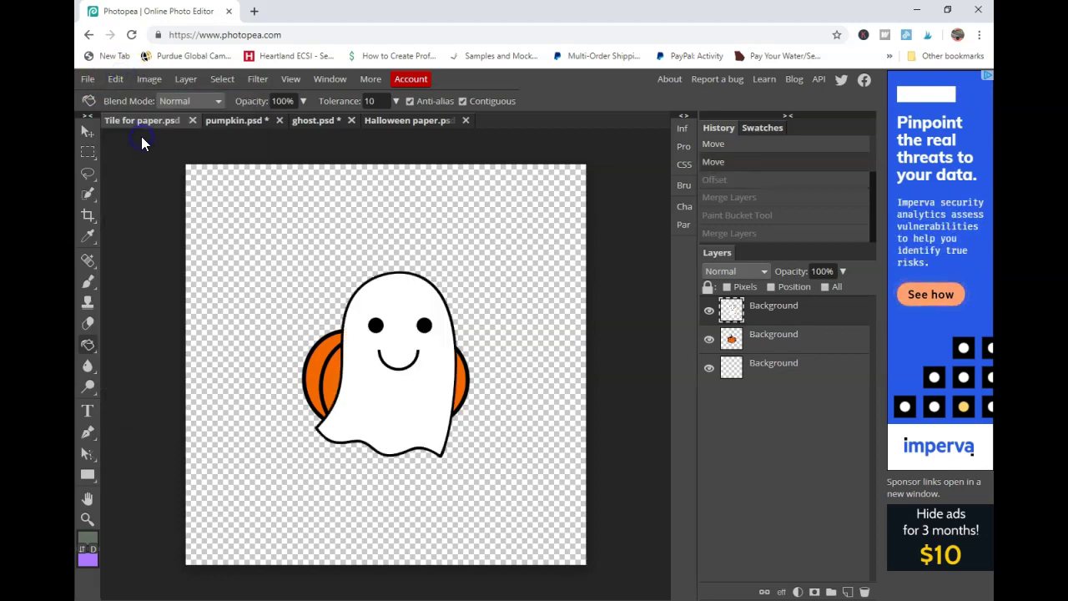
- Delete the ghost layer from the tile and duplicate the pumpkin layer
{"action": "right_click", "coordinate": [756, 307]}
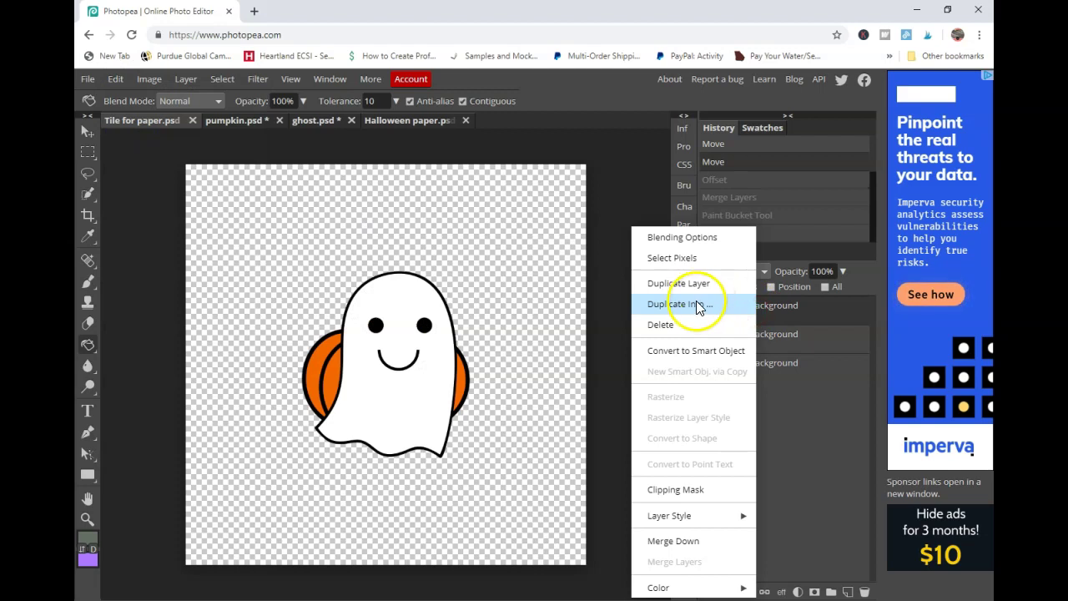
{"action": "left_click", "coordinate": [692, 324]}
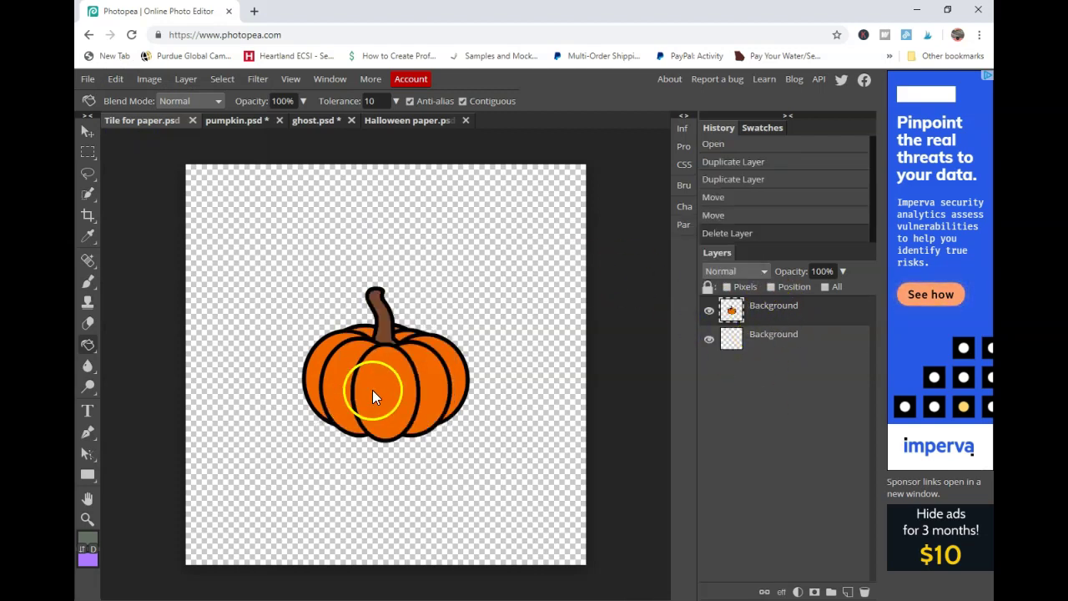
{"action": "right_click", "coordinate": [747, 309]}
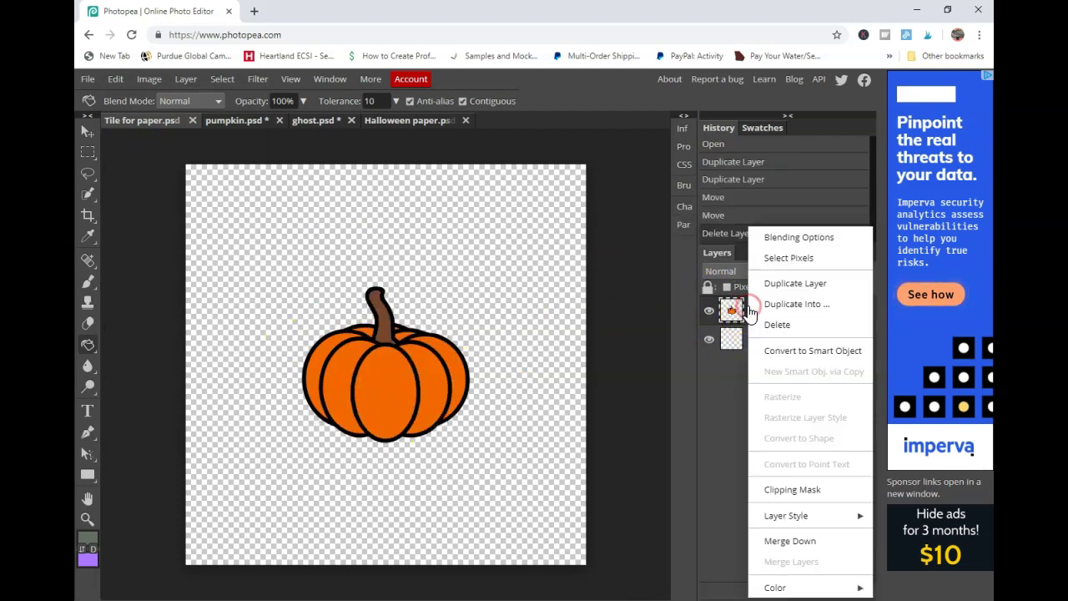
{"action": "left_click", "coordinate": [762, 283]}
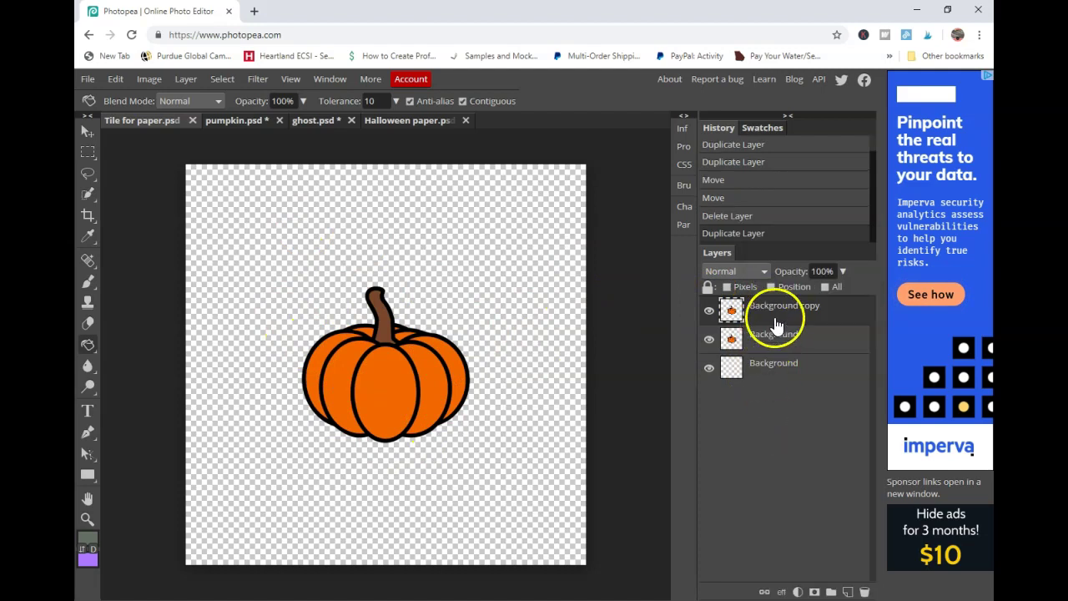
- Offset the duplicate pumpkin layer by 450 px horizontally and 450 px vertically with Wrap Around
{"action": "left_click", "coordinate": [185, 80]}
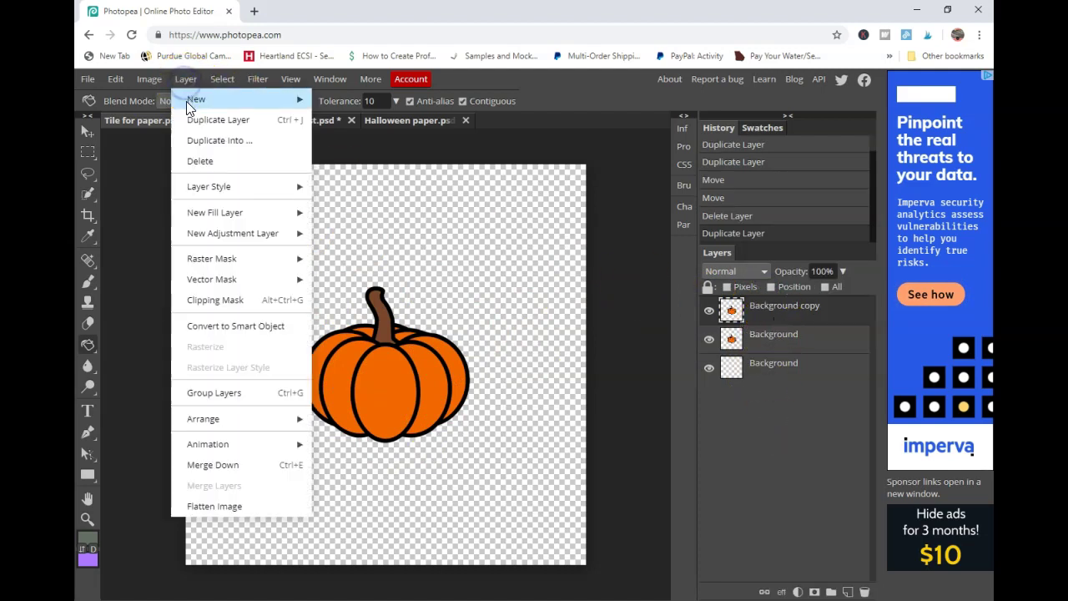
{"action": "mouse_move", "coordinate": [258, 81]}
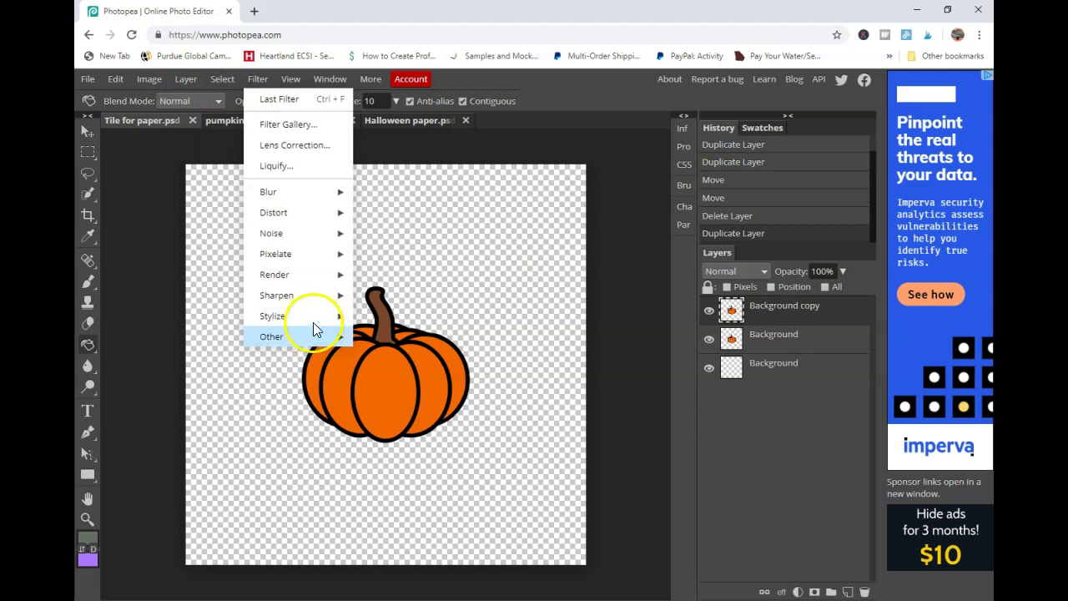
{"action": "mouse_move", "coordinate": [318, 341]}
{"action": "left_click", "coordinate": [400, 397]}
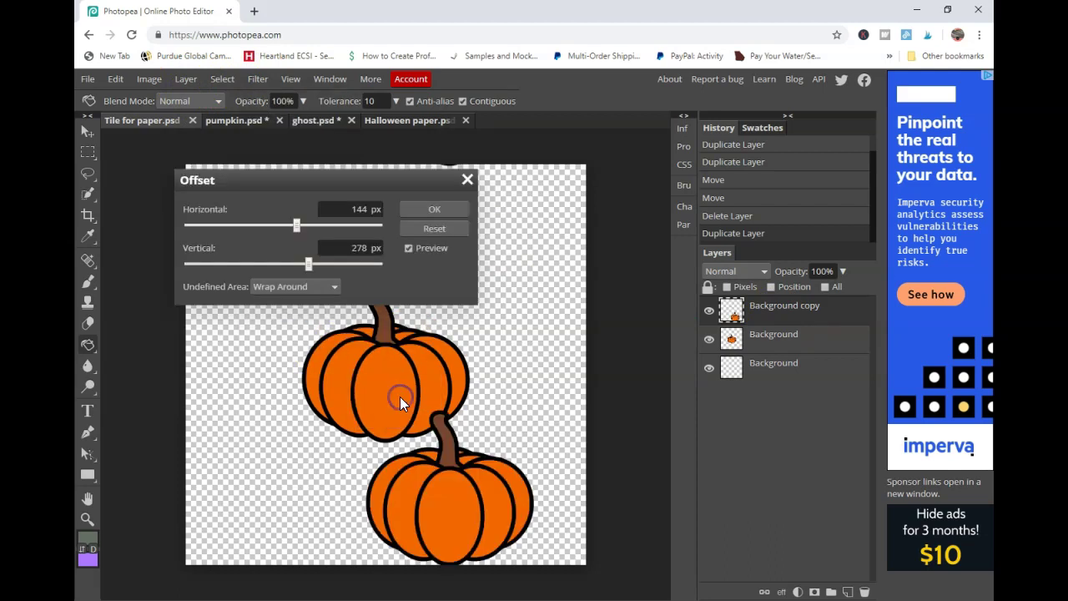
{"action": "left_click", "coordinate": [357, 210]}
{"action": "key", "text": "Tab"}
{"action": "type", "text": "450"}
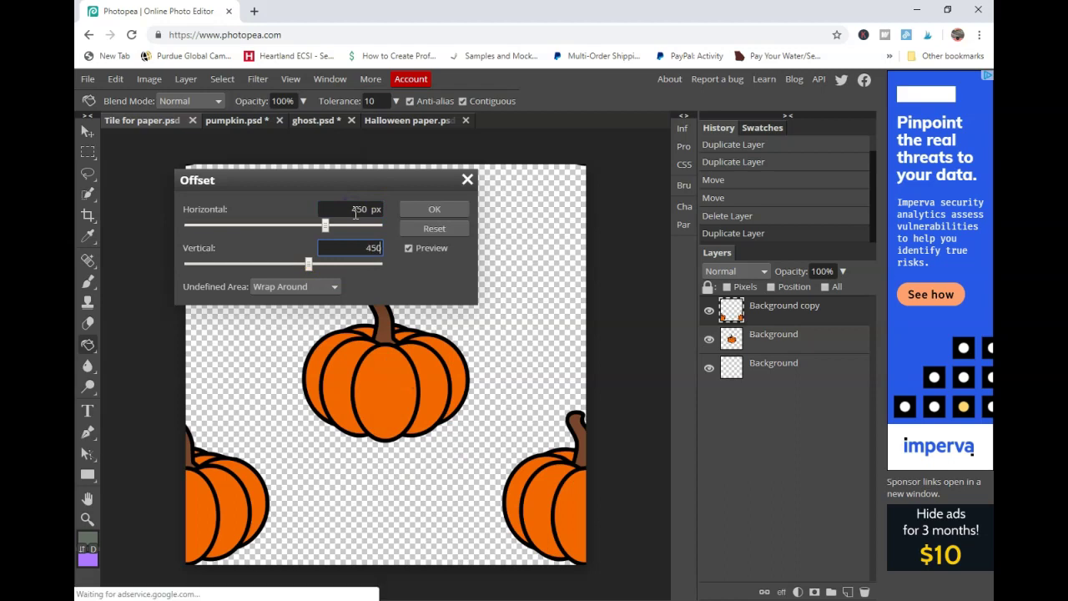
{"action": "left_click", "coordinate": [435, 209]}
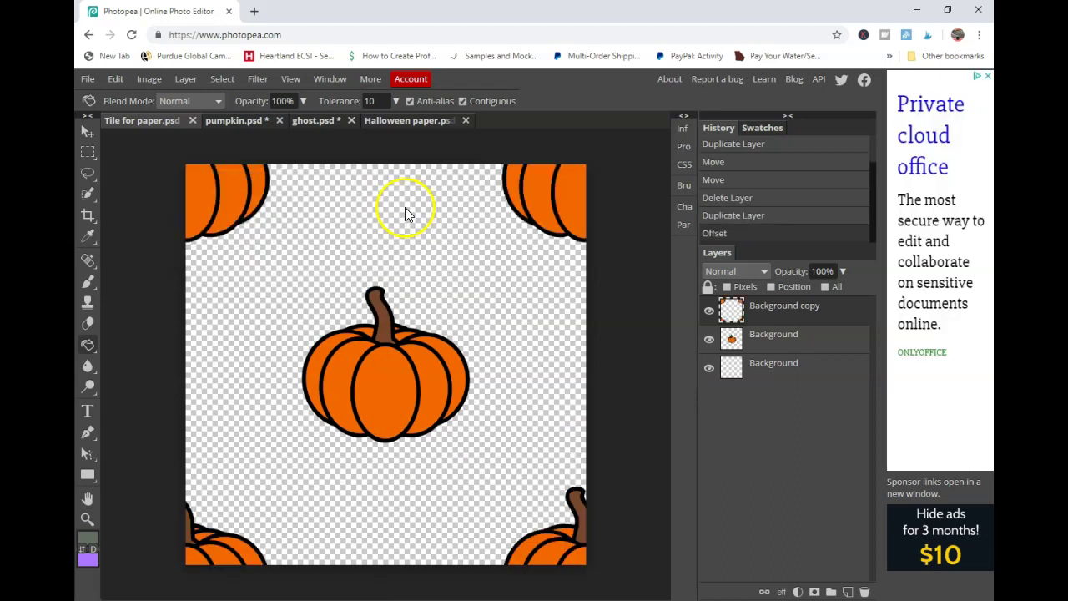
{"action": "right_click", "coordinate": [767, 306]}
{"action": "left_click", "coordinate": [785, 437]}
{"action": "left_click", "coordinate": [87, 81]}
{"action": "mouse_move", "coordinate": [115, 82]}
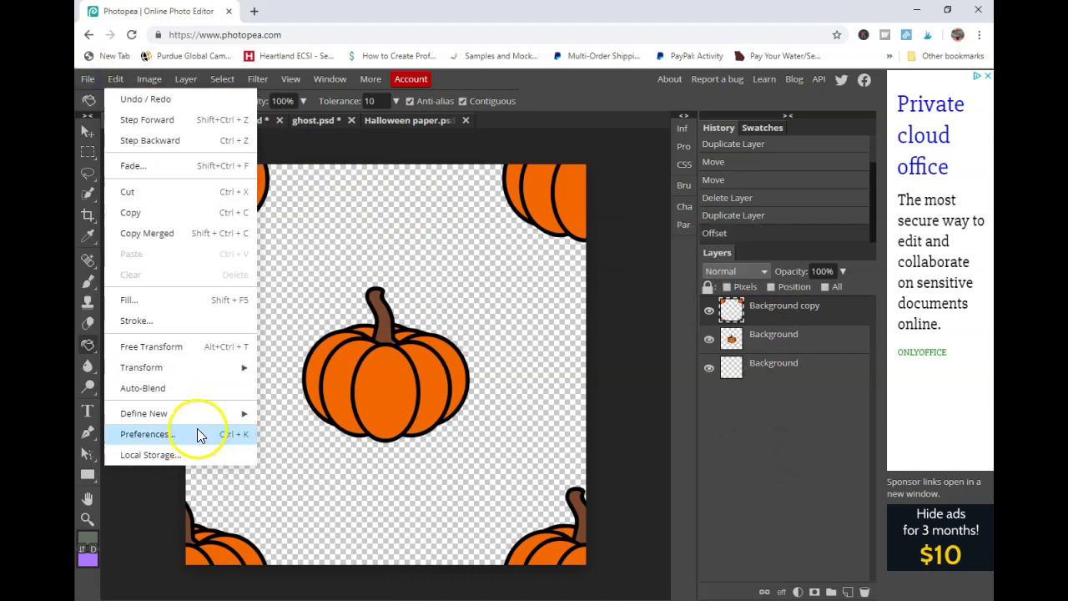
{"action": "mouse_move", "coordinate": [200, 423]}
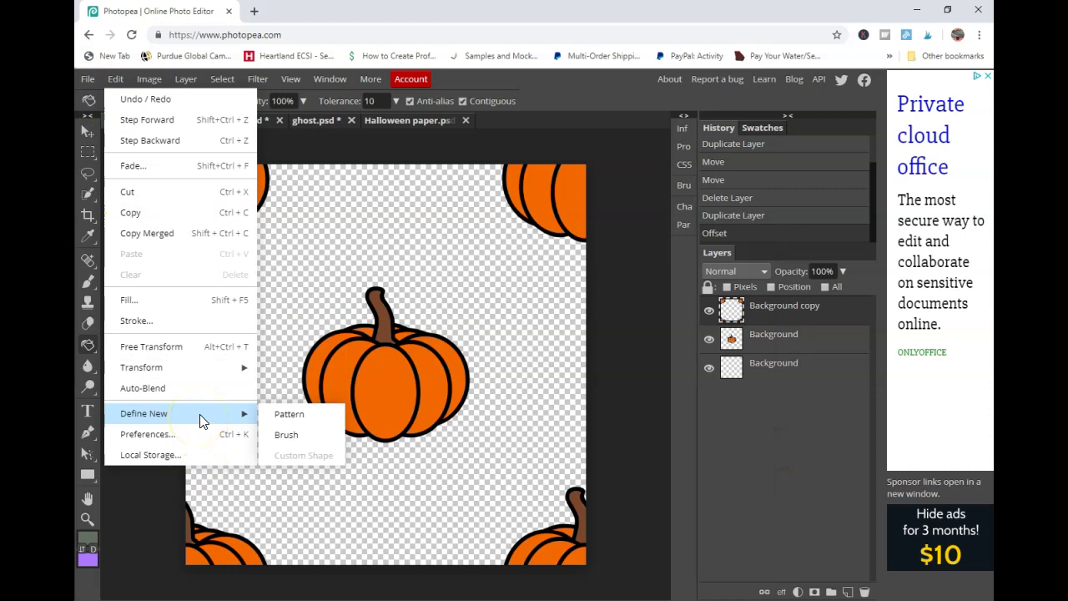
- Fill the empty bottom layer with the grey-green foreground colour and define the pumpkin-only tile as a new pattern
{"action": "left_click", "coordinate": [773, 364]}
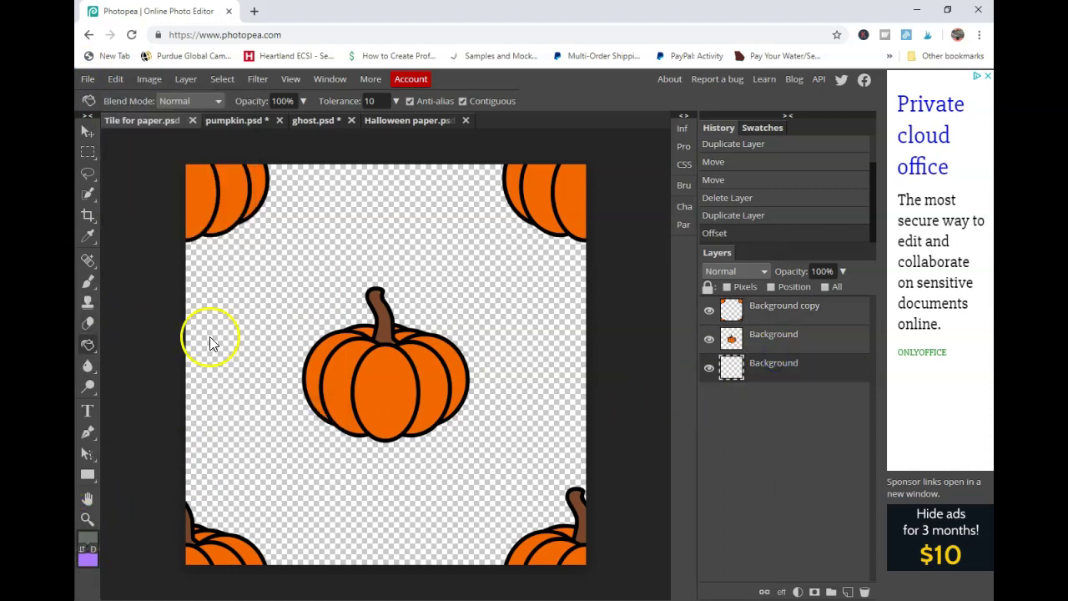
{"action": "left_click", "coordinate": [264, 334]}
{"action": "left_click", "coordinate": [155, 78]}
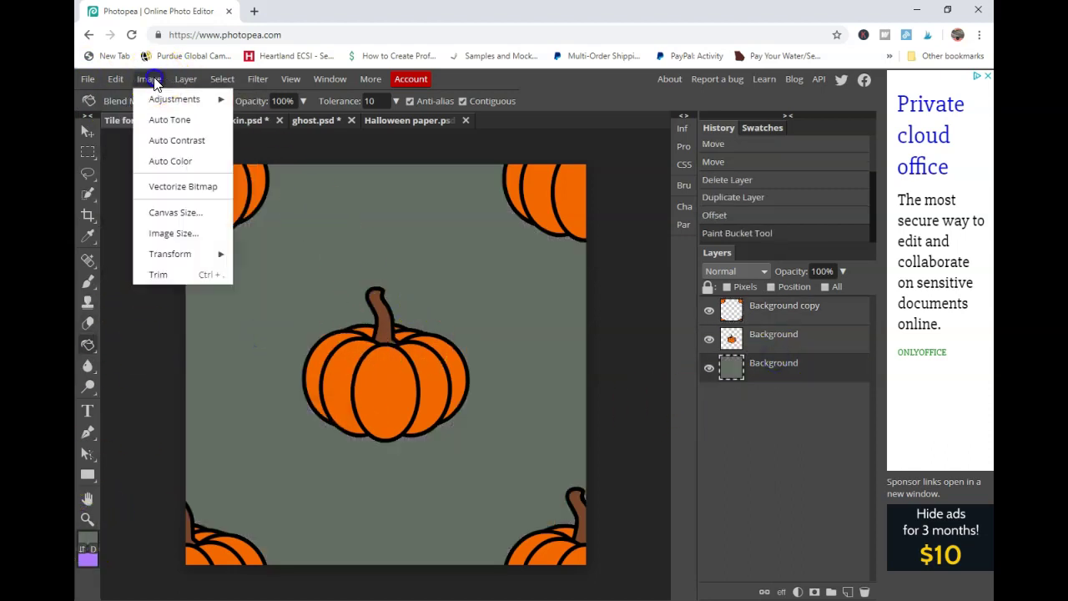
{"action": "mouse_move", "coordinate": [117, 80]}
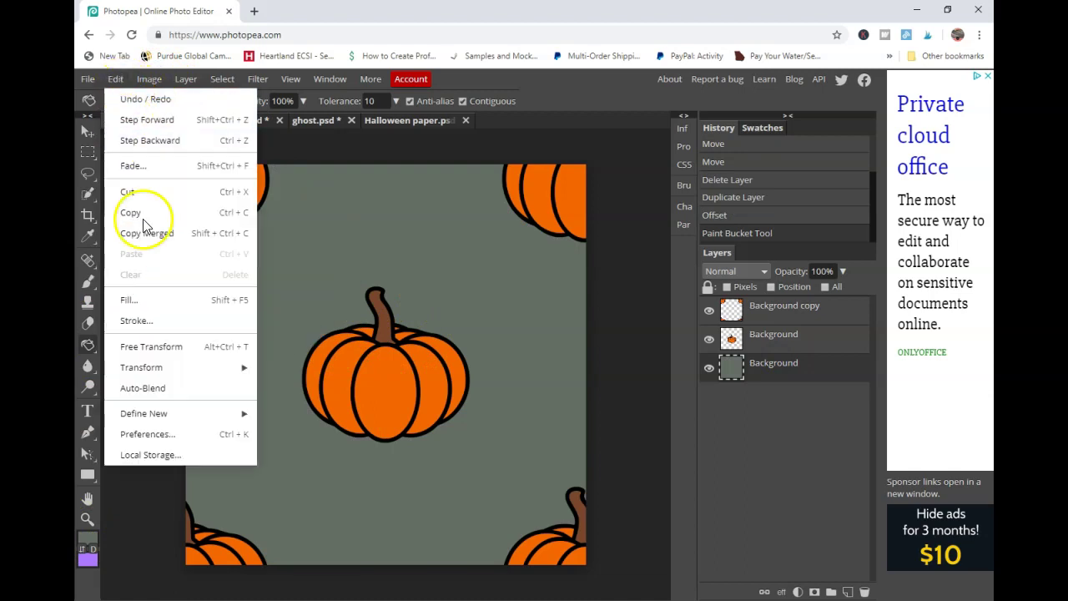
{"action": "mouse_move", "coordinate": [197, 414]}
{"action": "left_click", "coordinate": [303, 416]}
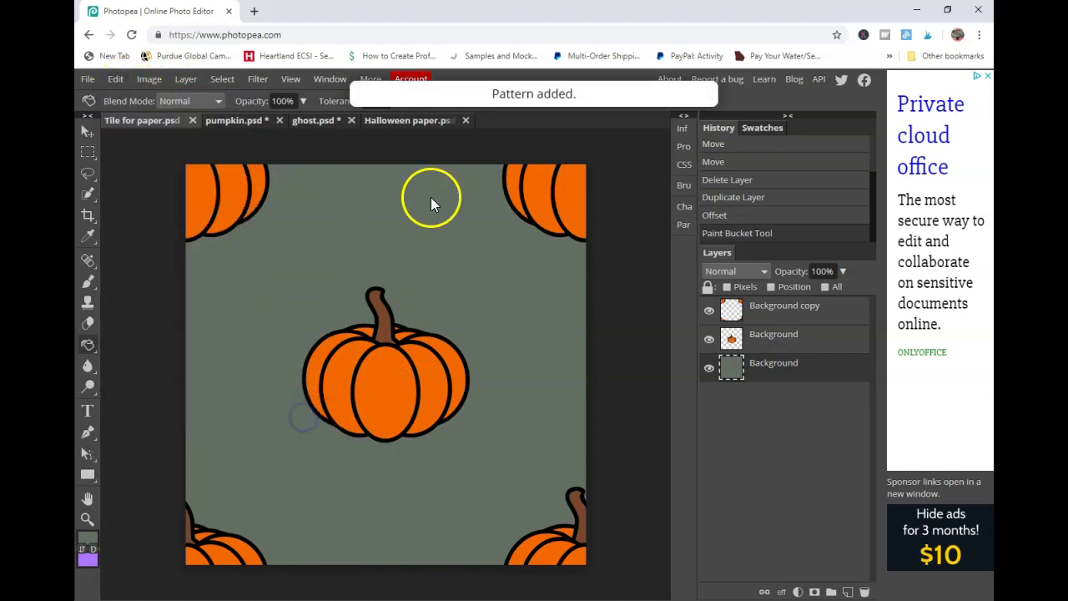
- In Halloween paper, change the Background layer's Pattern Overlay to the pumpkin-only pattern
{"action": "left_click", "coordinate": [394, 122]}
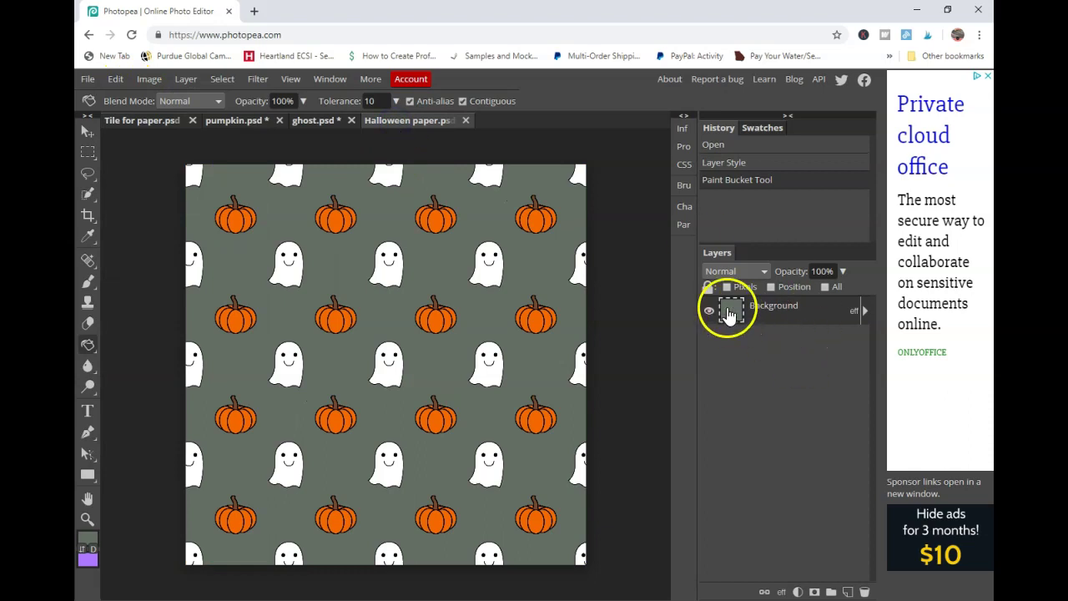
{"action": "double_click", "coordinate": [729, 313]}
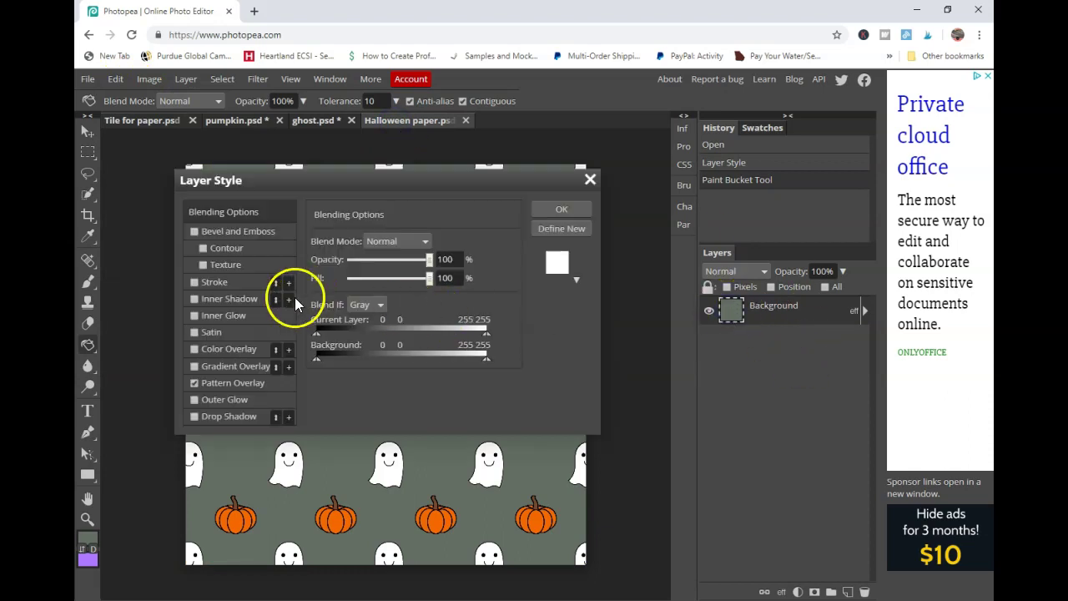
{"action": "left_click", "coordinate": [240, 380]}
{"action": "left_click", "coordinate": [372, 294]}
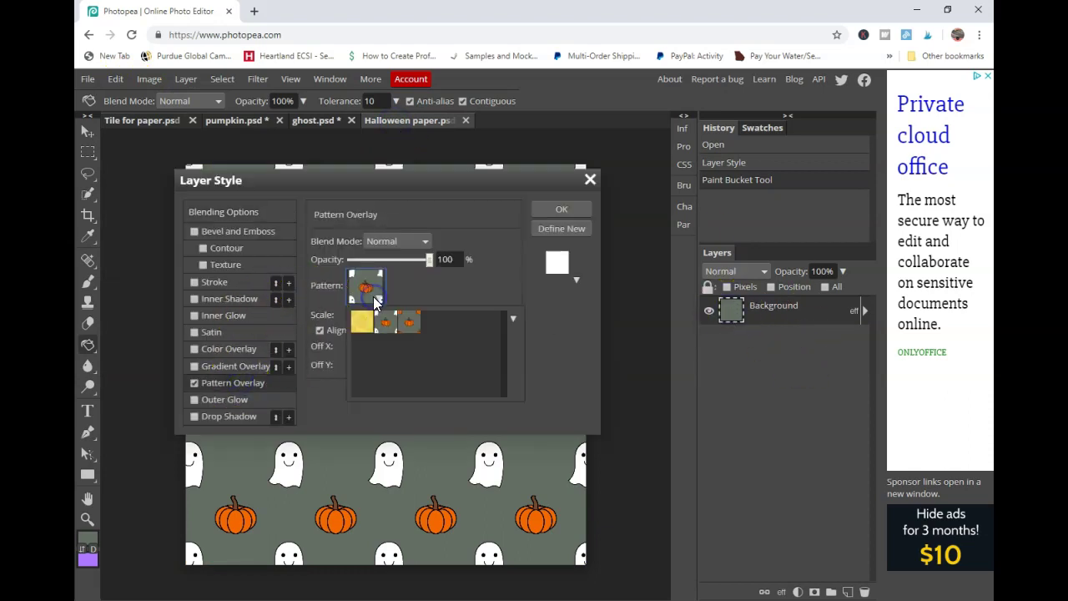
{"action": "left_click", "coordinate": [409, 329]}
{"action": "left_click", "coordinate": [551, 207]}
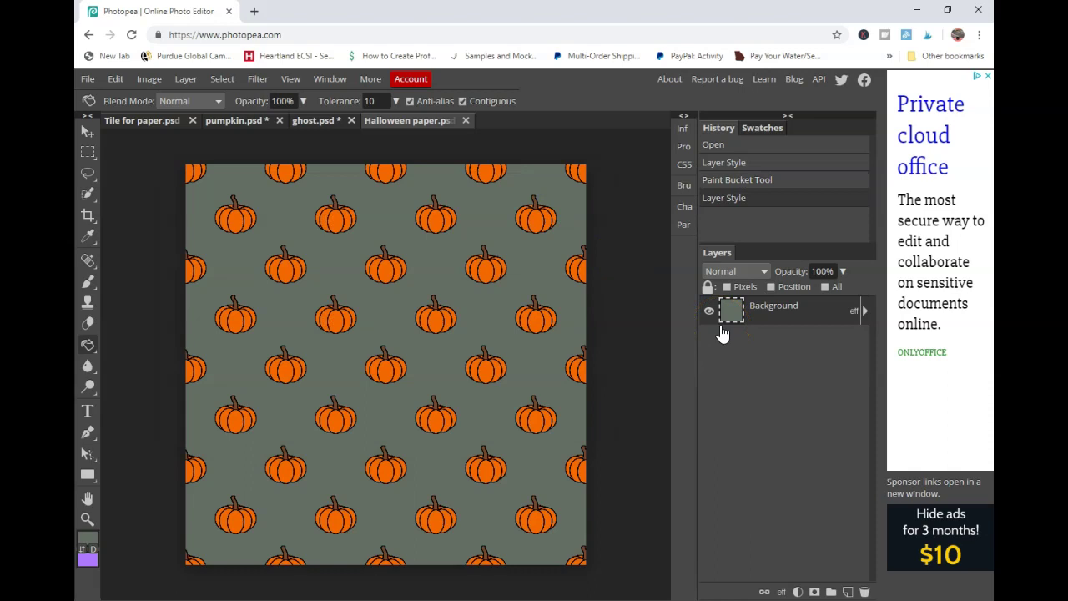
- Return to the Tile for paper document and duplicate the centred pumpkin layer within it
{"action": "left_click", "coordinate": [156, 124]}
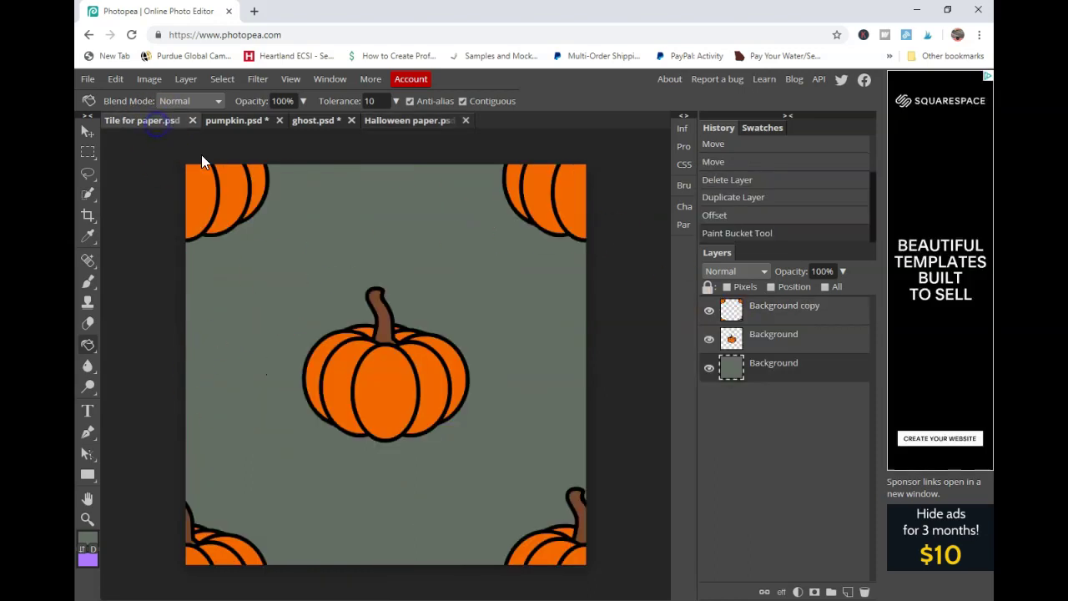
{"action": "left_click", "coordinate": [761, 346]}
{"action": "right_click", "coordinate": [761, 346]}
{"action": "left_click", "coordinate": [705, 305]}
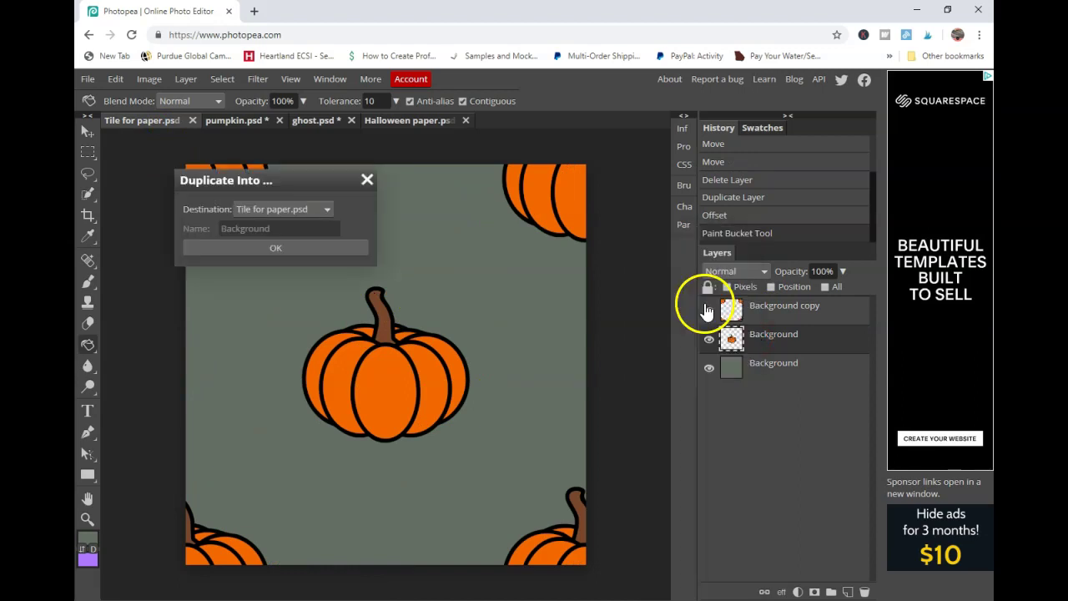
{"action": "left_click", "coordinate": [368, 180]}
{"action": "right_click", "coordinate": [758, 336]}
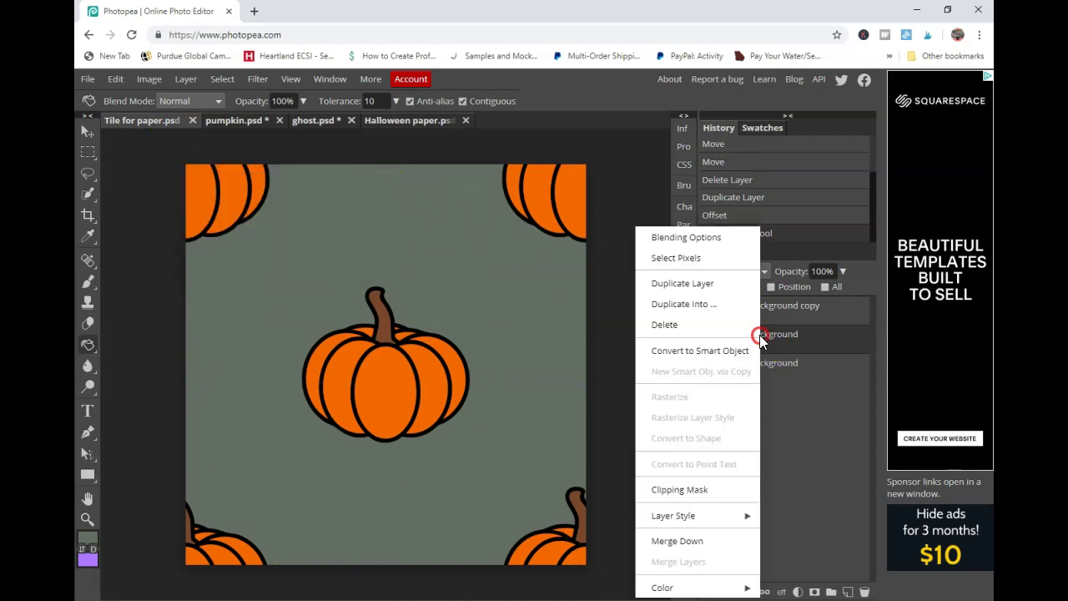
{"action": "left_click", "coordinate": [708, 283]}
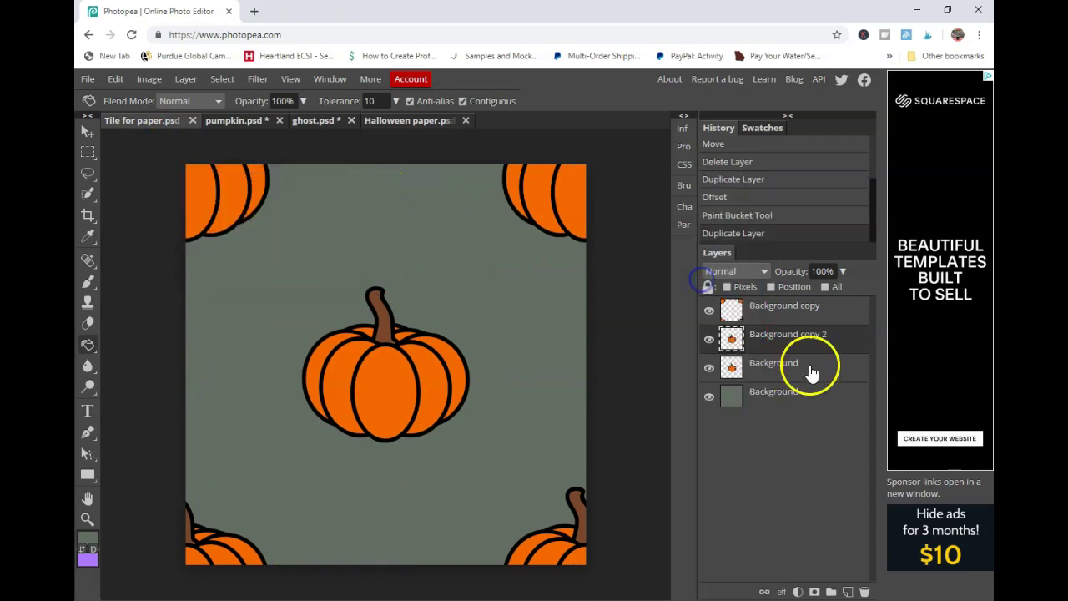
- Offset the duplicated pumpkin layer by 0 px horizontally and 450 px vertically with Wrap Around
{"action": "right_click", "coordinate": [774, 338]}
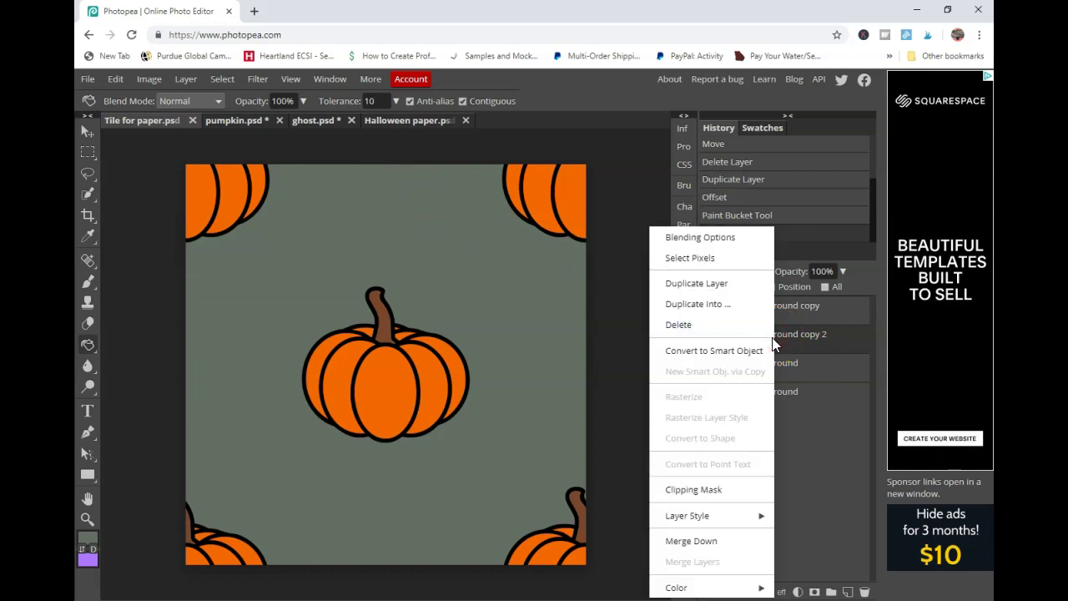
{"action": "left_click", "coordinate": [260, 79]}
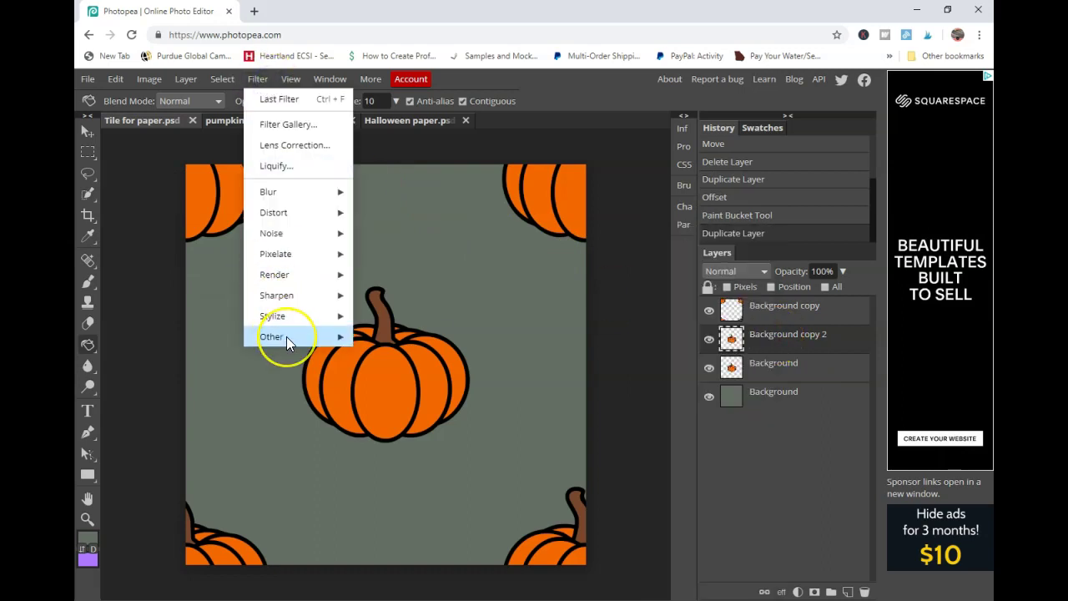
{"action": "mouse_move", "coordinate": [286, 336]}
{"action": "left_click", "coordinate": [415, 400]}
{"action": "left_click", "coordinate": [363, 210]}
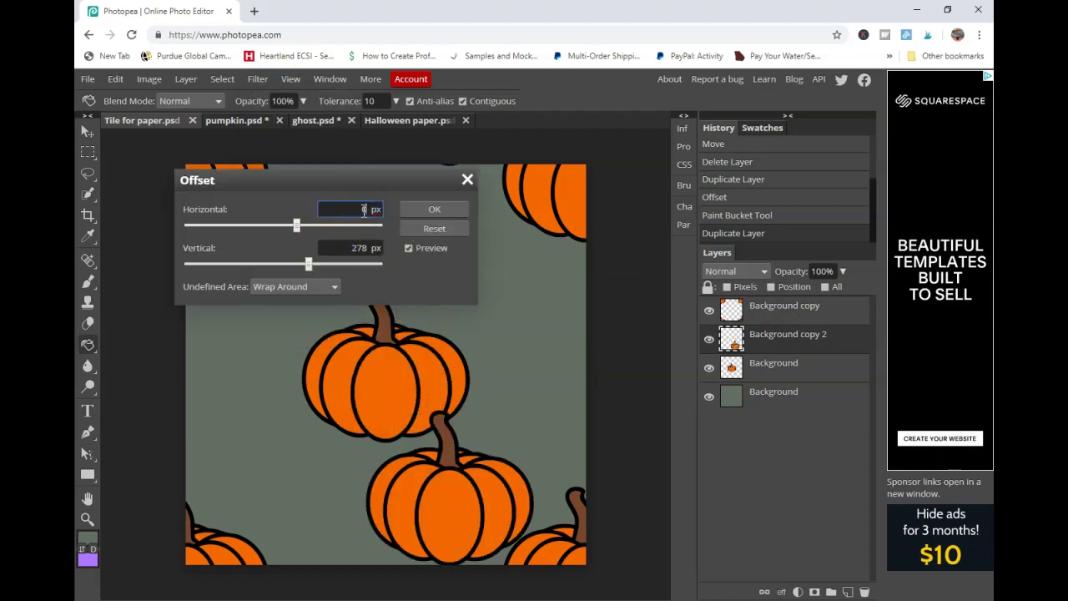
{"action": "type", "text": "0"}
{"action": "key", "text": "Tab"}
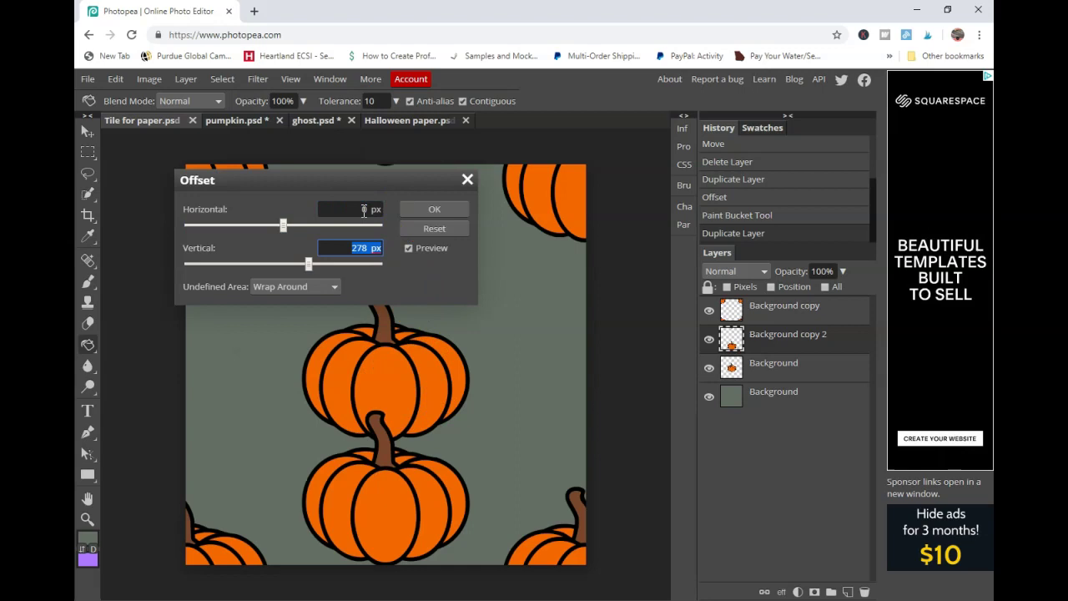
{"action": "type", "text": "450"}
{"action": "key", "text": "Tab"}
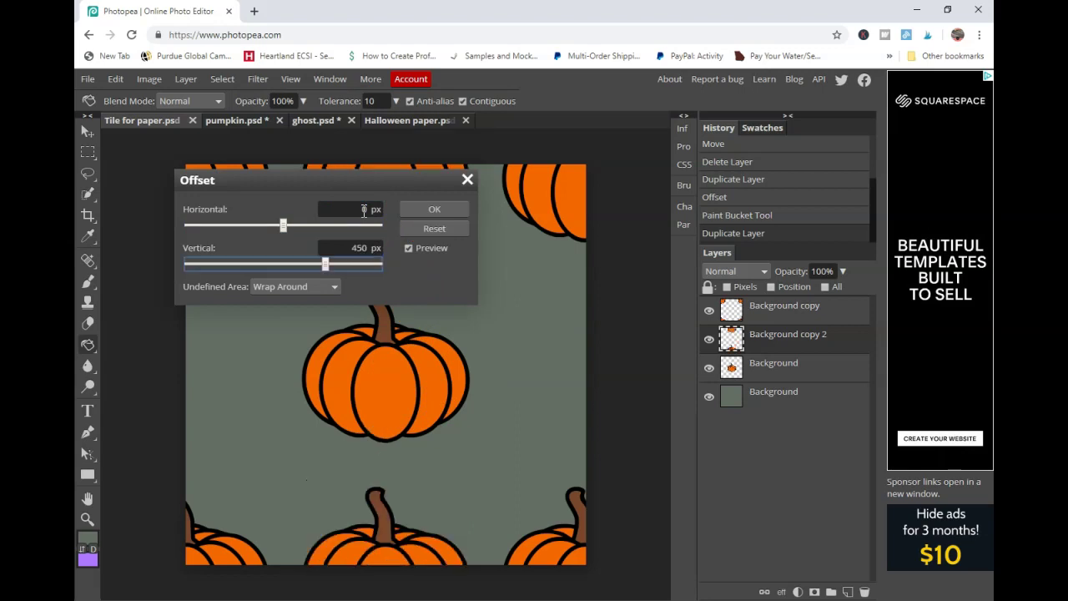
{"action": "left_click", "coordinate": [434, 209]}
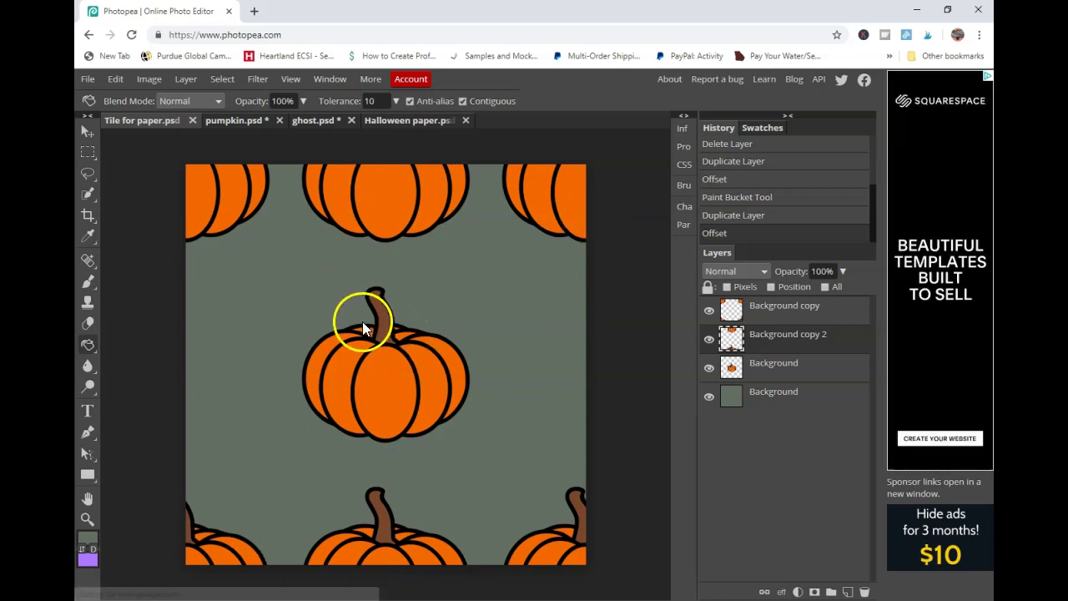
- Define the tile with the added top and bottom centre pumpkins as a new pattern
{"action": "left_click", "coordinate": [88, 79]}
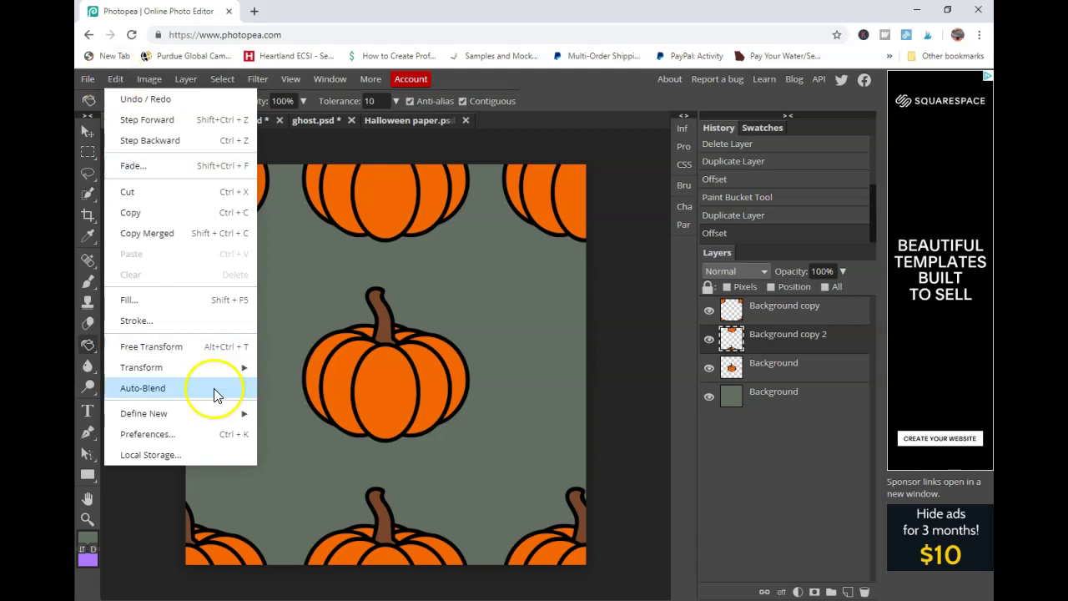
{"action": "mouse_move", "coordinate": [217, 414]}
{"action": "left_click", "coordinate": [289, 413]}
- In Halloween paper, switch the Background layer's Pattern Overlay to the newly defined pattern with alternating full and sparse pumpkin rows
{"action": "left_click", "coordinate": [387, 122]}
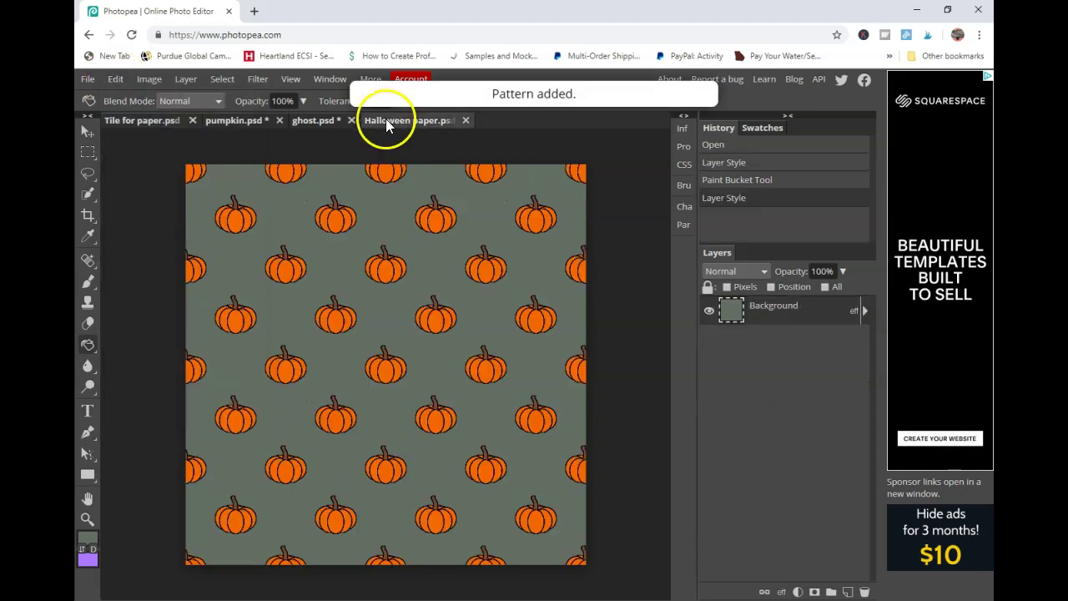
{"action": "double_click", "coordinate": [735, 311]}
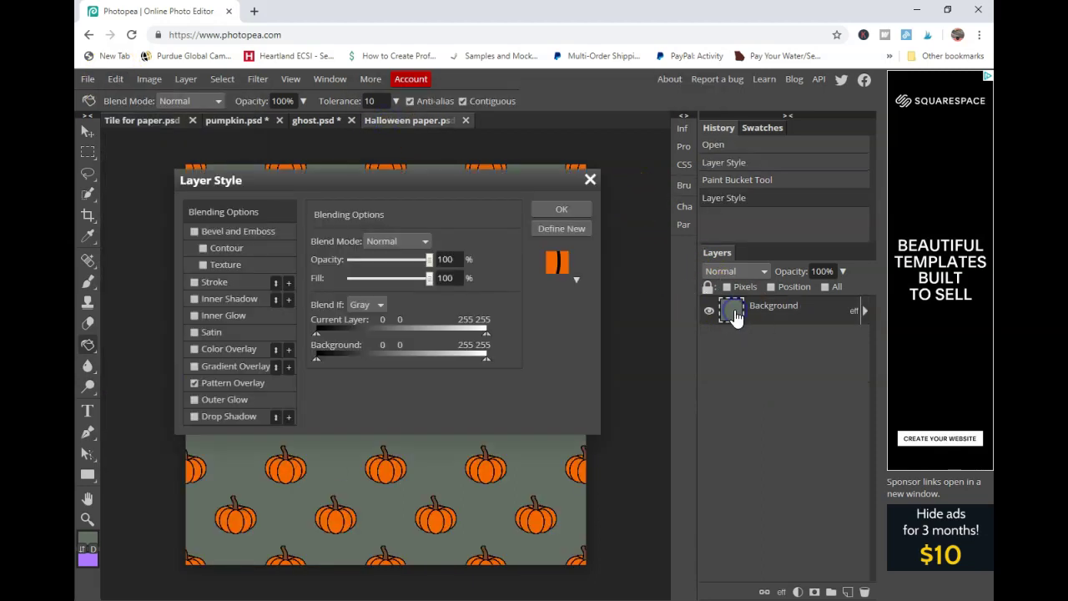
{"action": "left_click", "coordinate": [243, 386]}
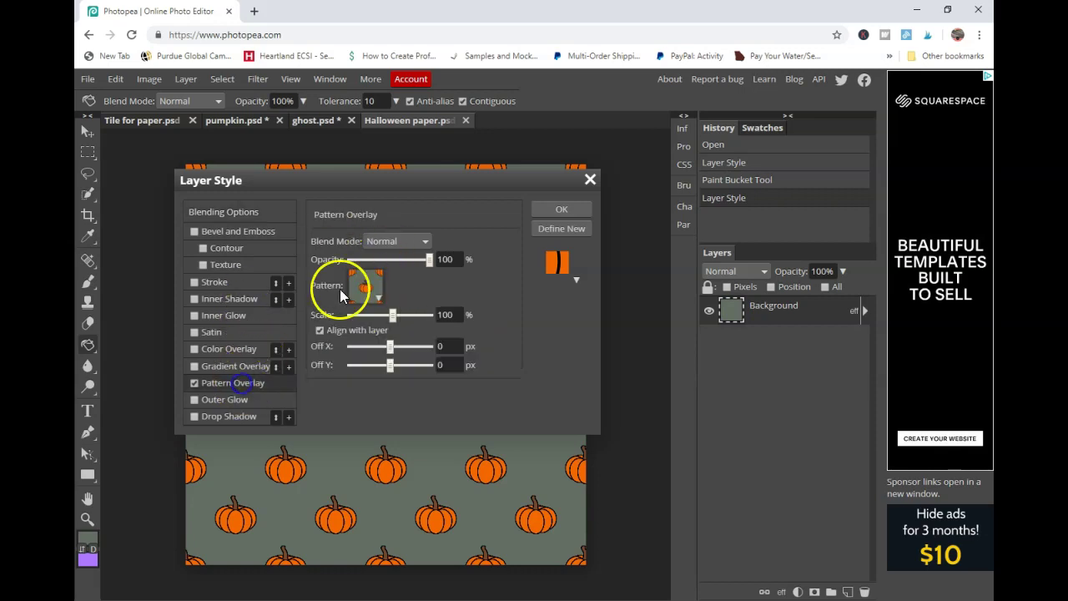
{"action": "left_click", "coordinate": [372, 288]}
{"action": "left_click", "coordinate": [445, 320]}
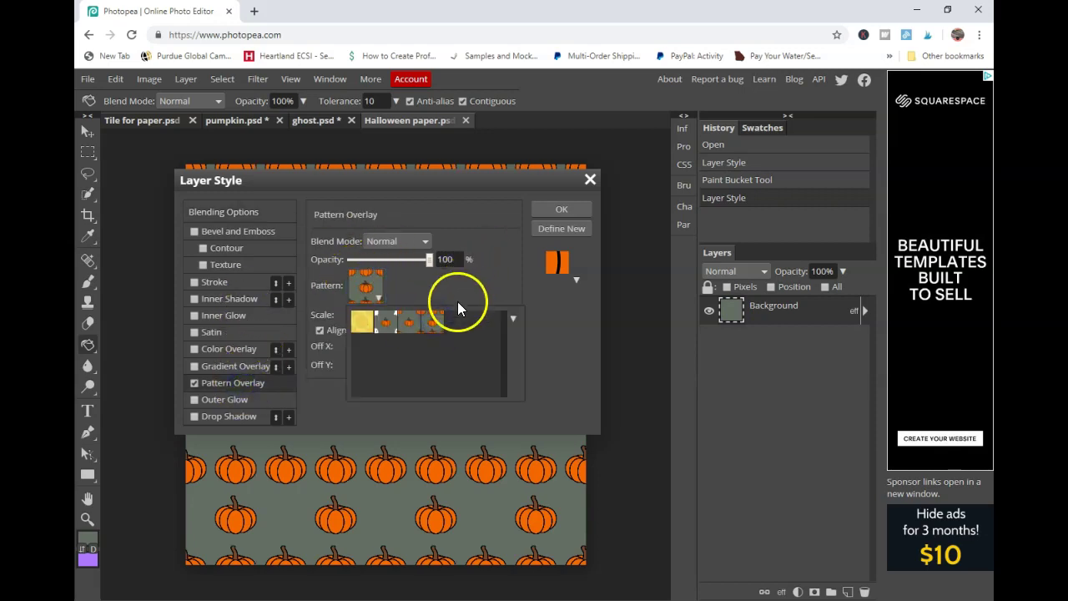
{"action": "left_click", "coordinate": [551, 209]}
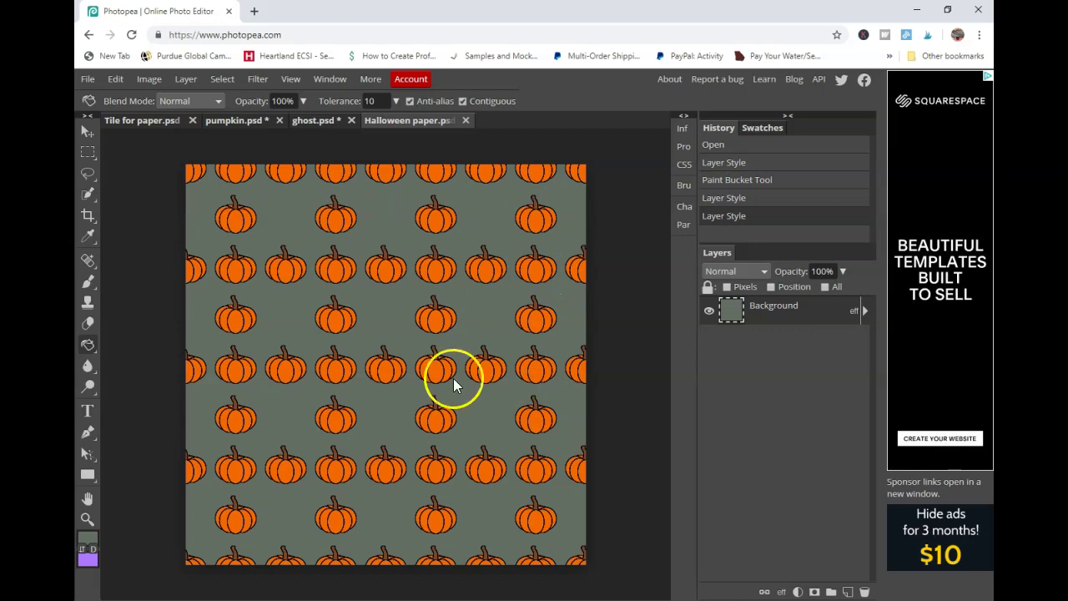
- Return to Tile for paper and make another duplicate of the centred pumpkin layer
{"action": "left_click", "coordinate": [137, 122]}
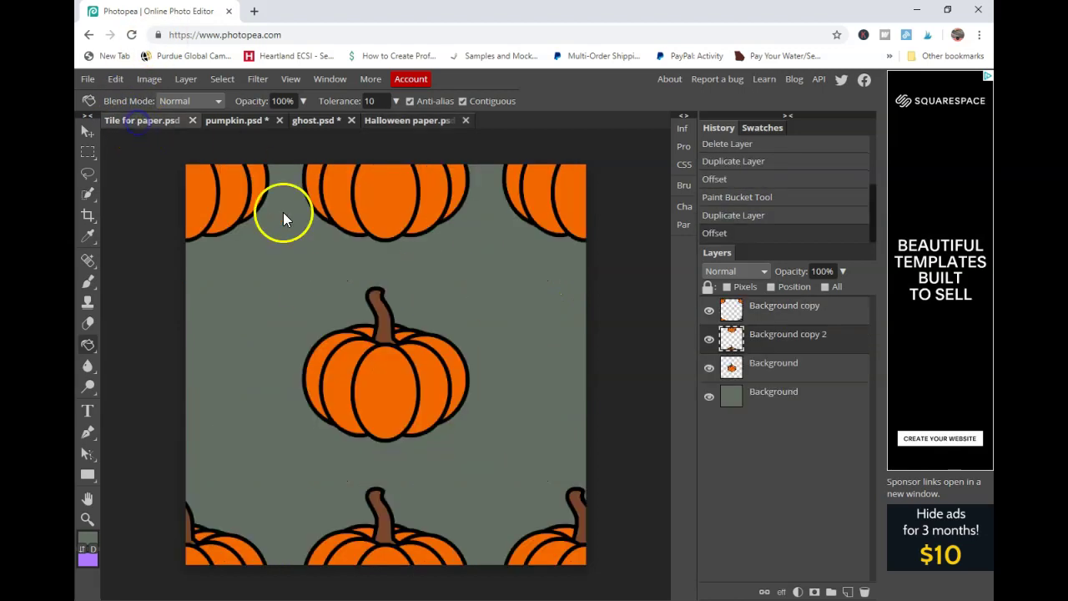
{"action": "right_click", "coordinate": [734, 369]}
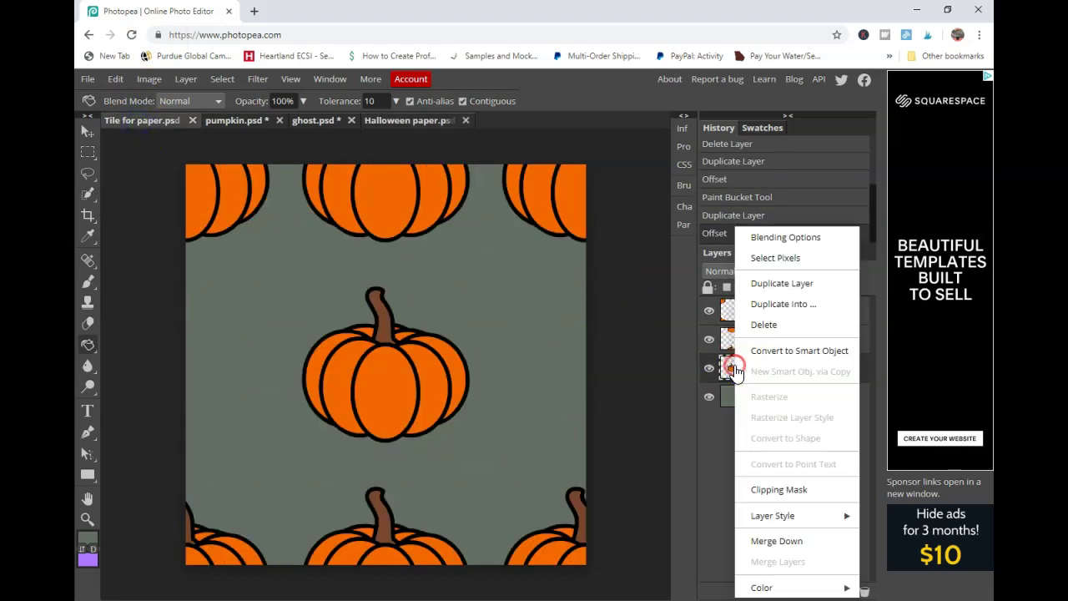
{"action": "left_click", "coordinate": [763, 285]}
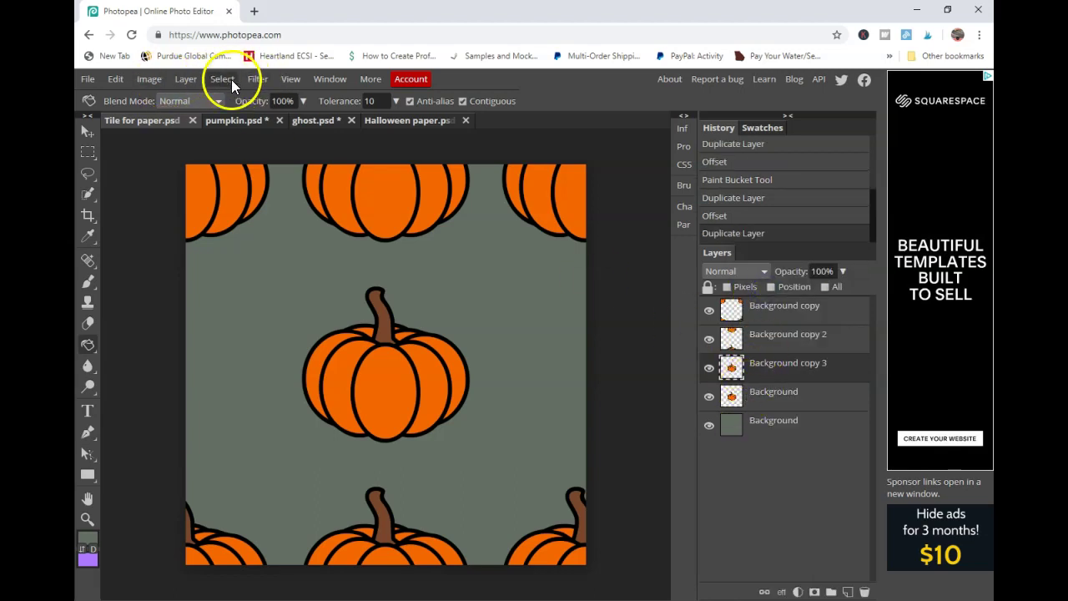
- Offset the new pumpkin copy by 450 px horizontally and 0 px vertically with Wrap Around
{"action": "left_click", "coordinate": [260, 80]}
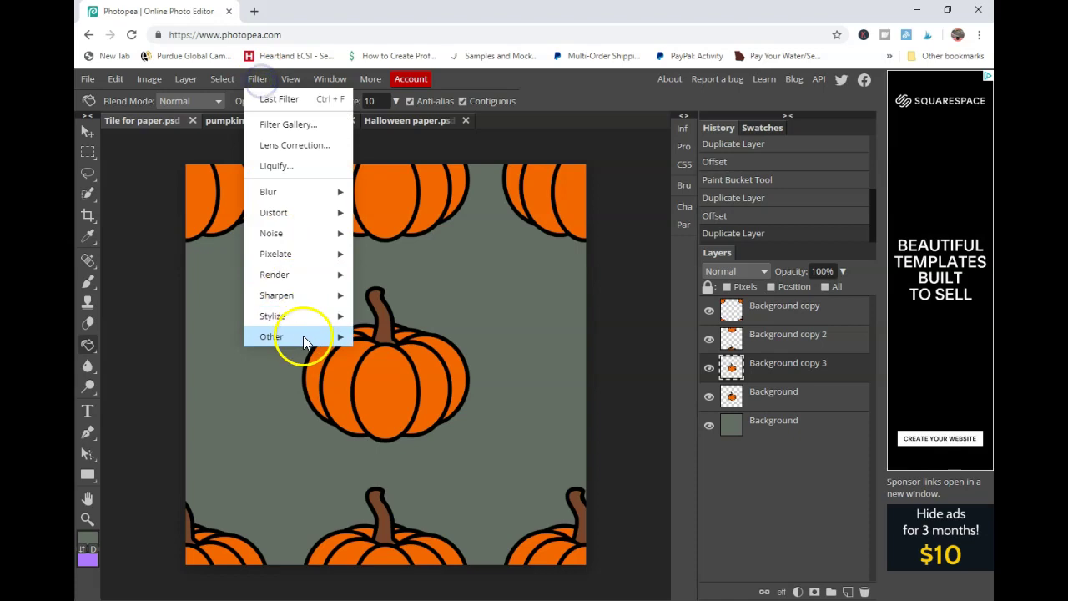
{"action": "mouse_move", "coordinate": [303, 335]}
{"action": "left_click", "coordinate": [402, 398]}
{"action": "double_click", "coordinate": [365, 210]}
{"action": "type", "text": "450"}
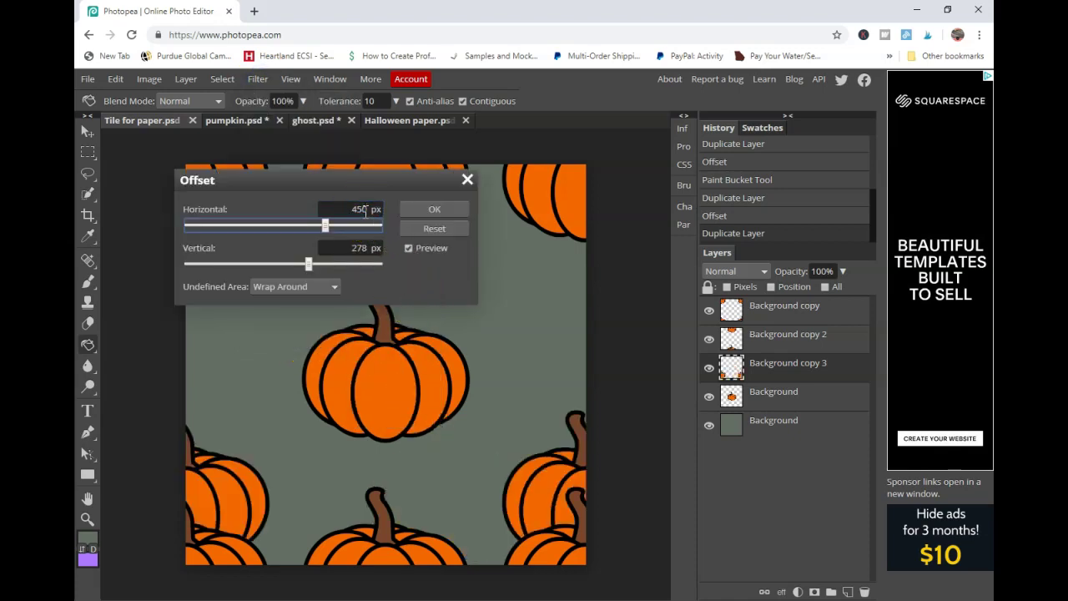
{"action": "key", "text": "Tab"}
{"action": "type", "text": "0"}
{"action": "key", "text": "Tab"}
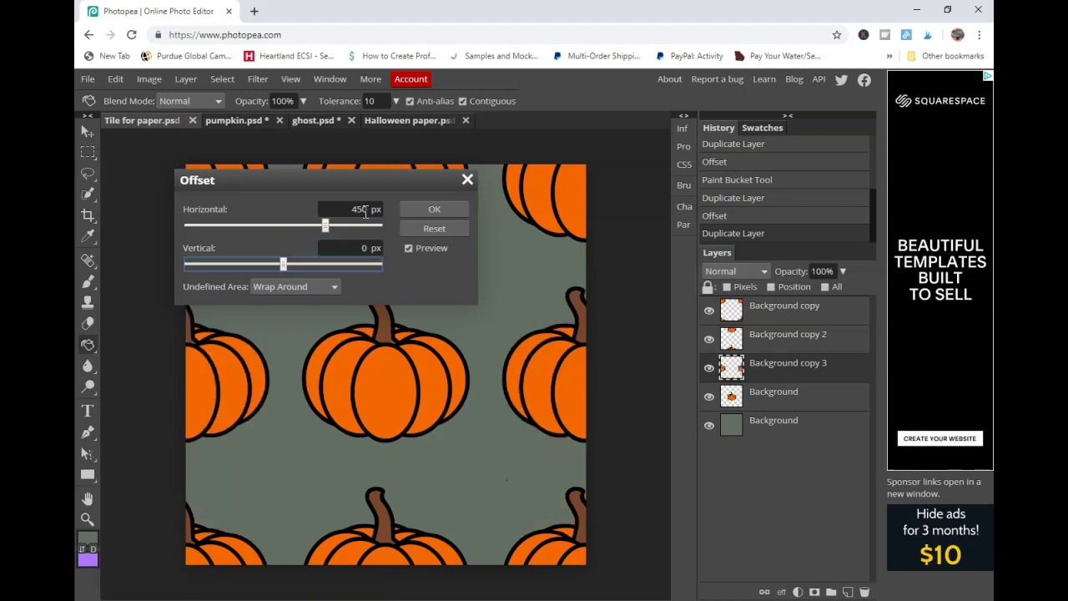
{"action": "left_click", "coordinate": [420, 209]}
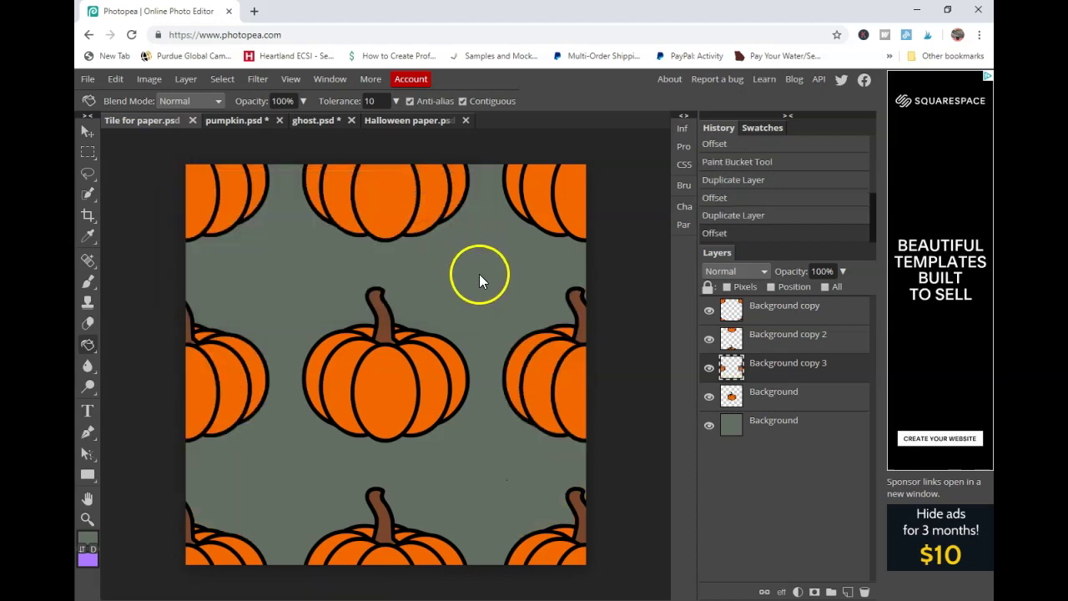
- Define the tile with the added left and right edge pumpkins as a new pattern
{"action": "left_click", "coordinate": [92, 74]}
{"action": "mouse_move", "coordinate": [116, 79]}
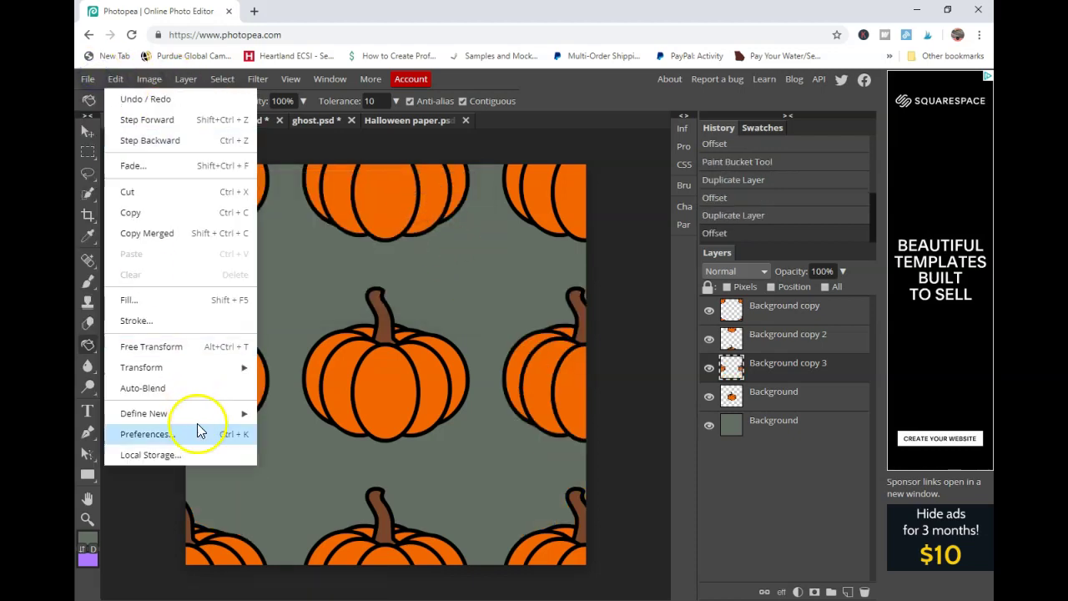
{"action": "mouse_move", "coordinate": [192, 414]}
{"action": "left_click", "coordinate": [261, 414]}
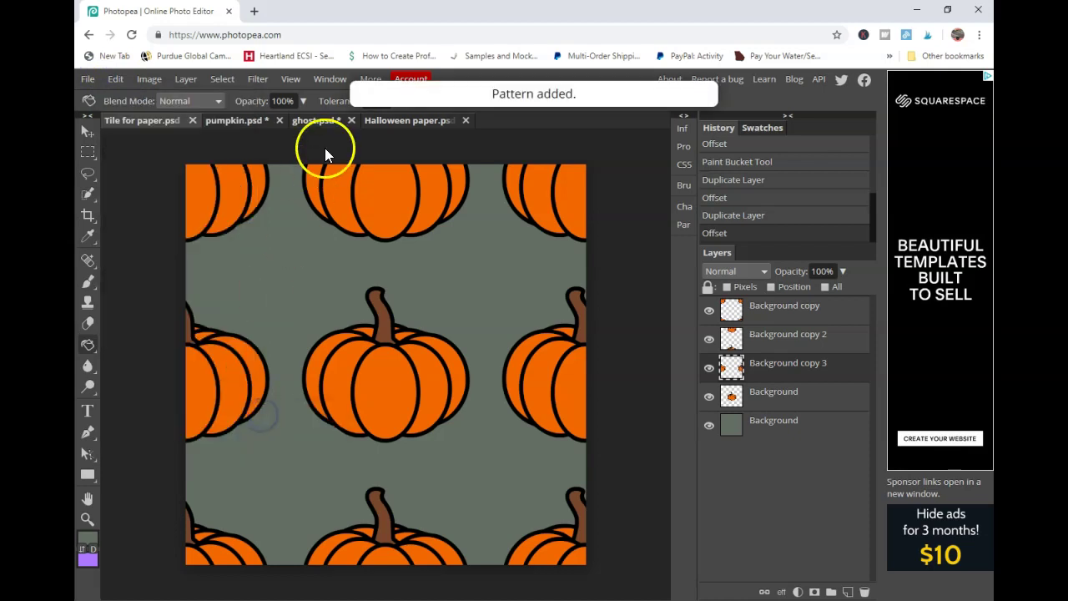
- In Halloween paper, change the Background layer's Pattern Overlay to the newest pattern with an even grid of pumpkins
{"action": "left_click", "coordinate": [387, 120]}
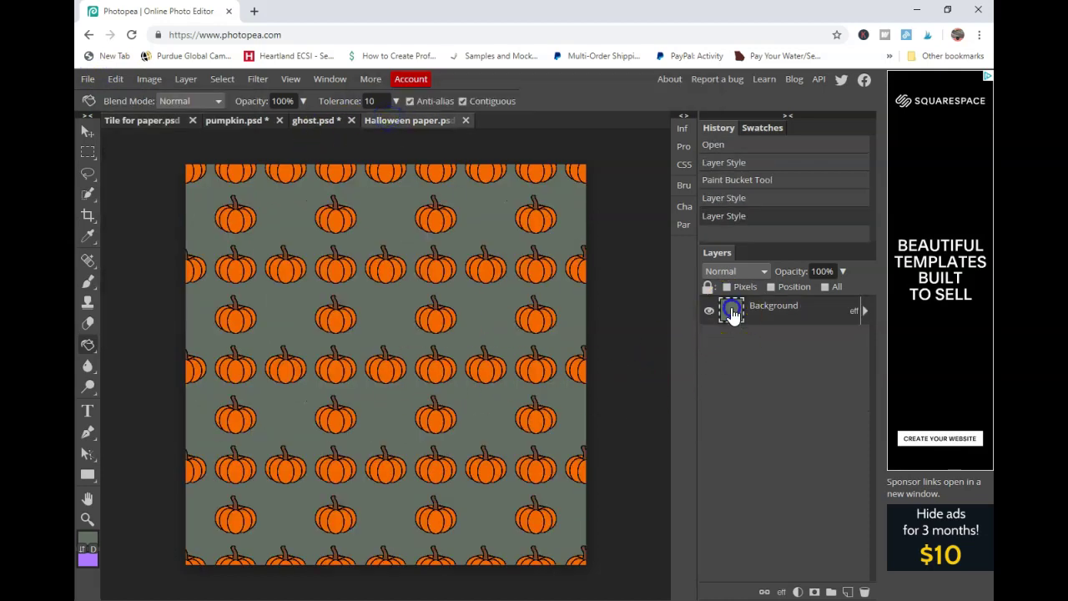
{"action": "double_click", "coordinate": [731, 312]}
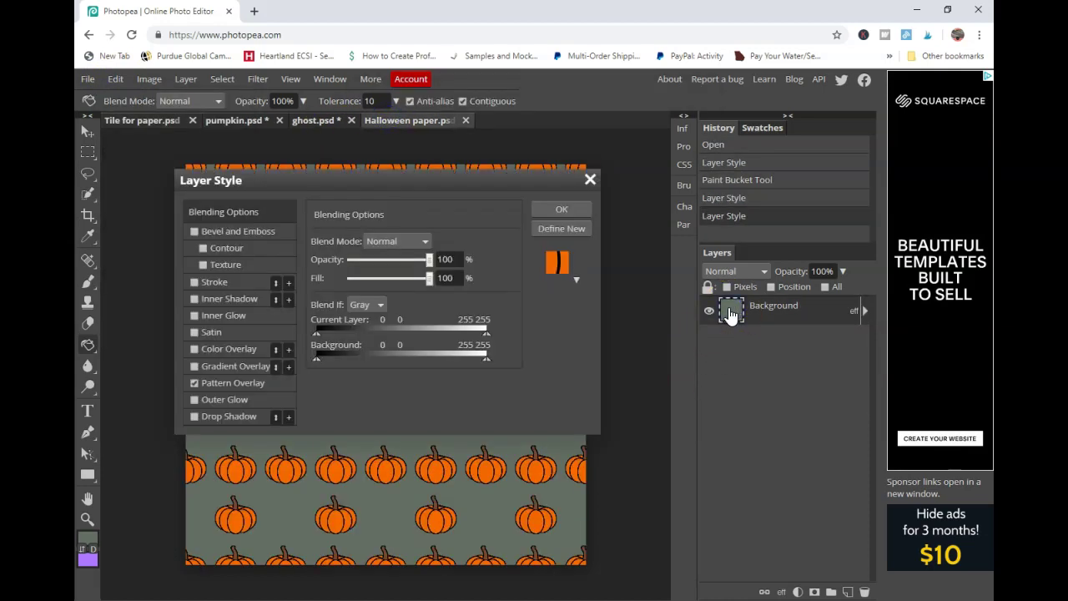
{"action": "left_click", "coordinate": [238, 386]}
{"action": "left_click", "coordinate": [373, 288]}
{"action": "left_click", "coordinate": [442, 324]}
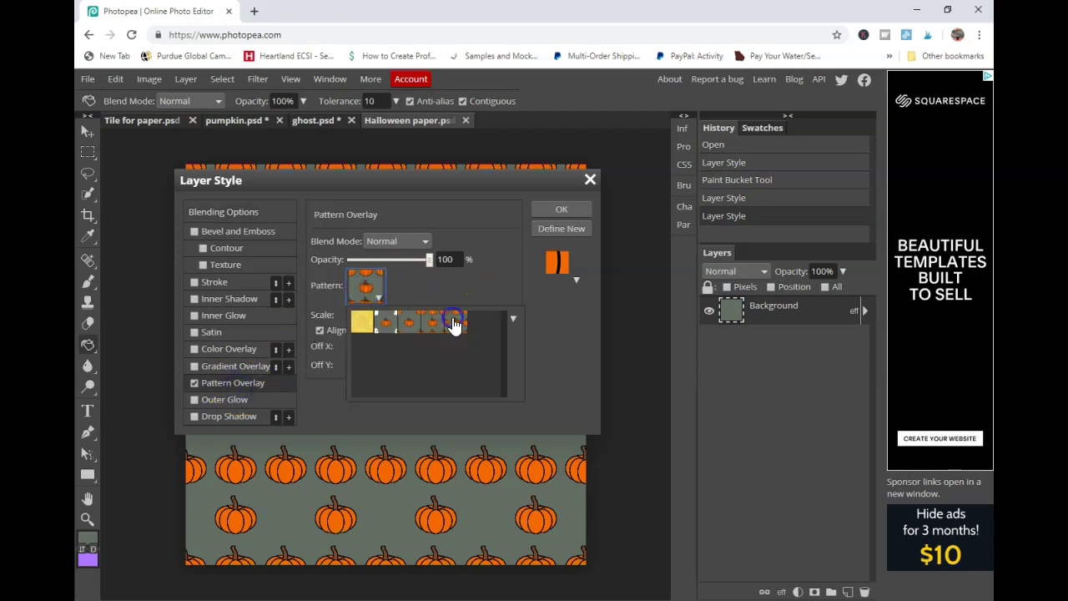
{"action": "left_click", "coordinate": [545, 207]}
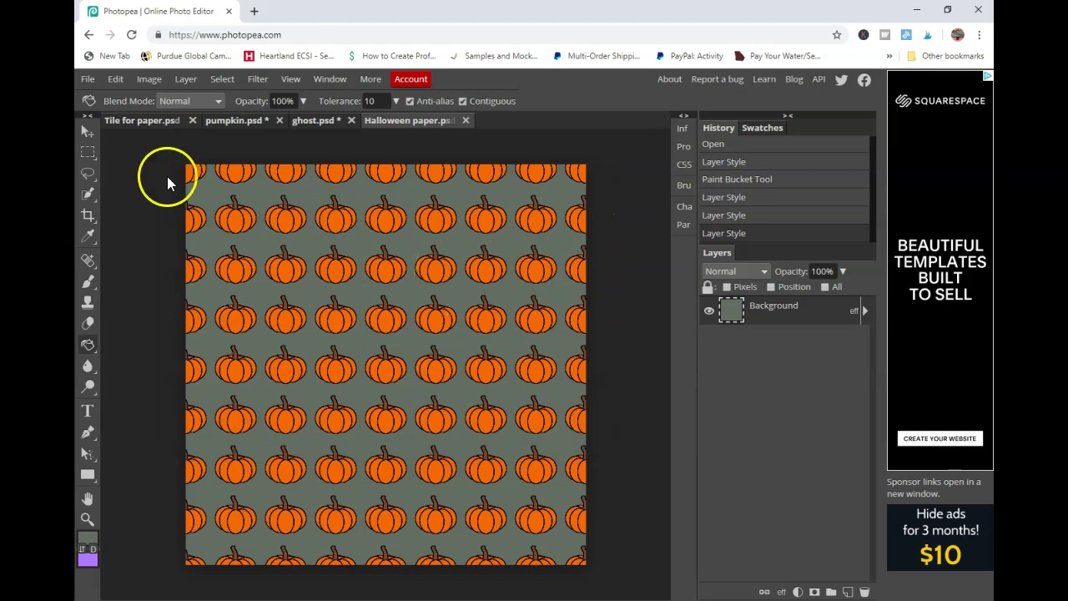
- In Tile for paper, hide and show the three offset pumpkin copies to examine which pumpkins each layer adds to the tile
{"action": "left_click", "coordinate": [144, 119]}
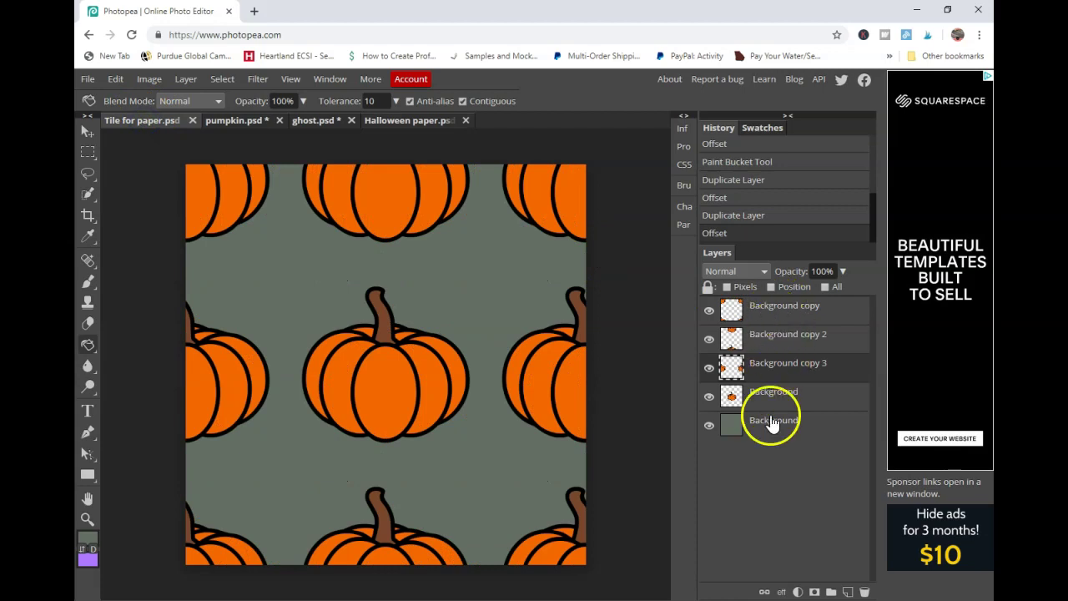
{"action": "left_click_drag", "start_coordinate": [733, 338], "coordinate": [738, 308]}
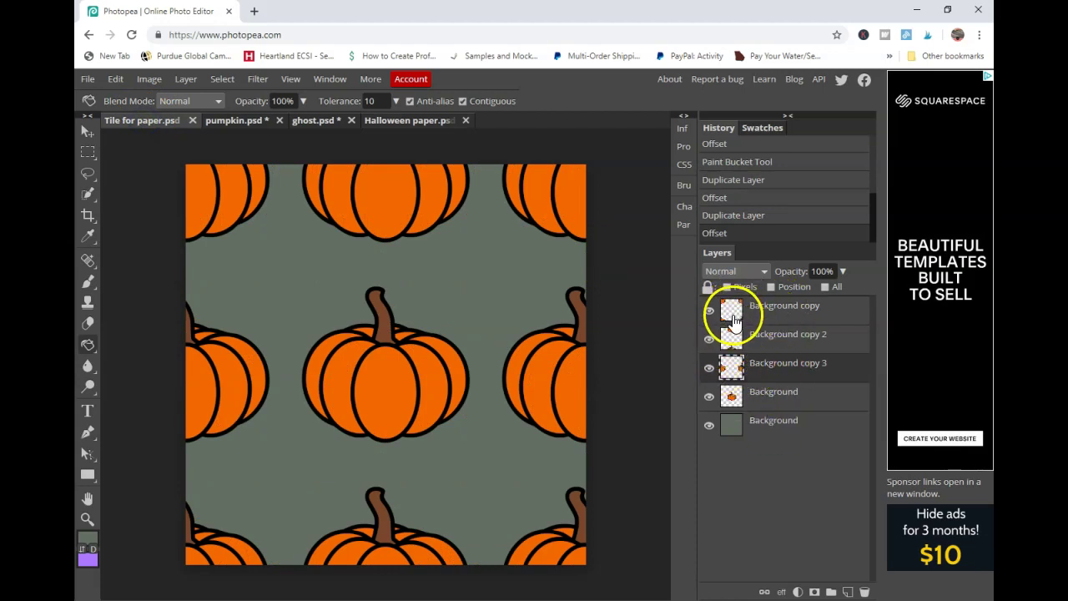
{"action": "left_click", "coordinate": [708, 338]}
{"action": "left_click", "coordinate": [708, 368]}
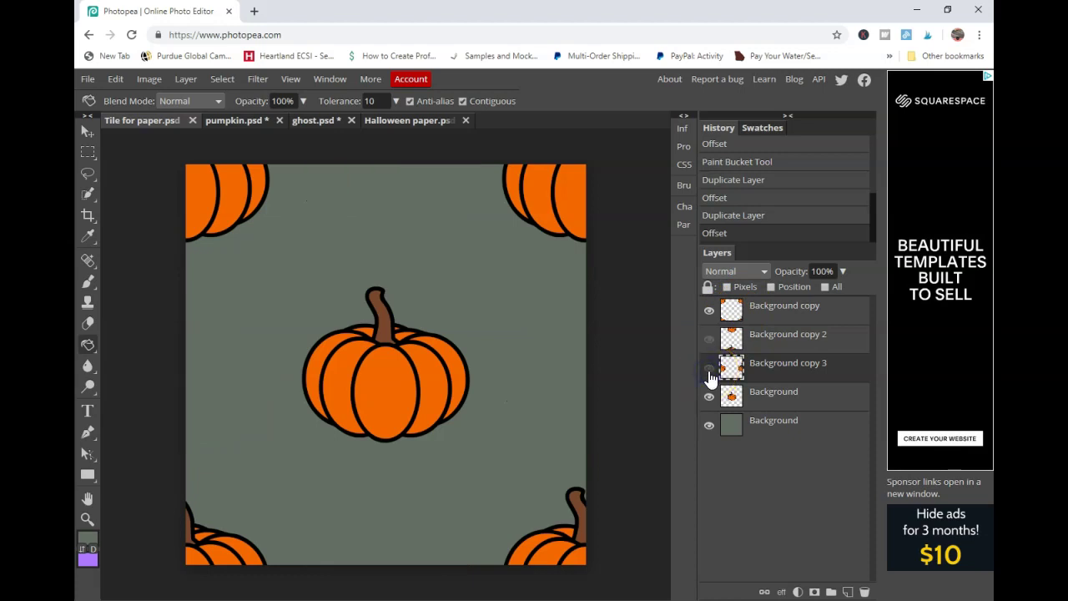
{"action": "left_click", "coordinate": [709, 367]}
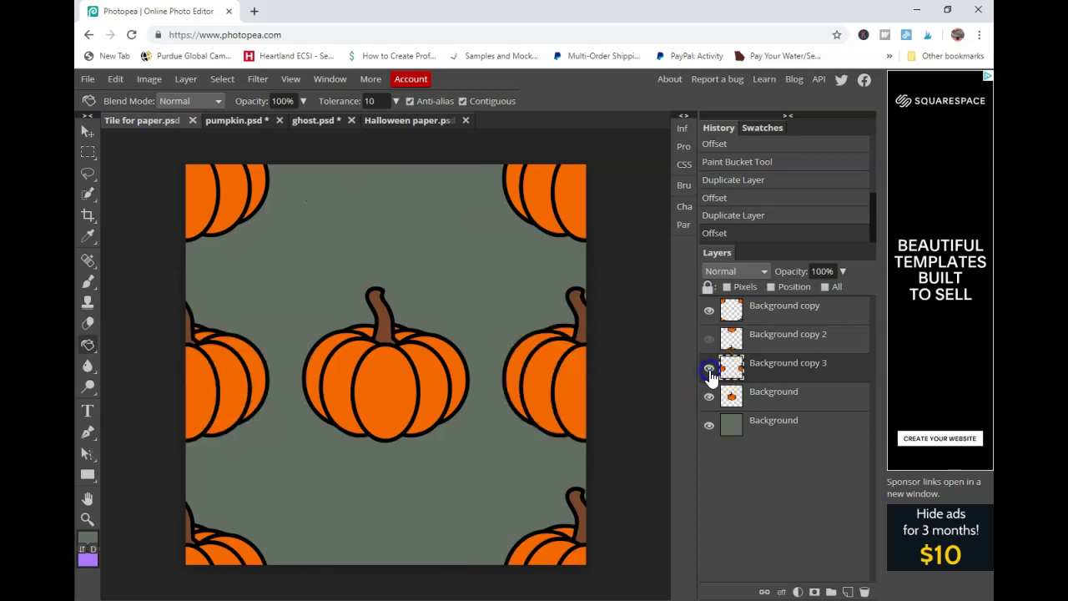
{"action": "left_click", "coordinate": [709, 338]}
{"action": "left_click", "coordinate": [708, 311]}
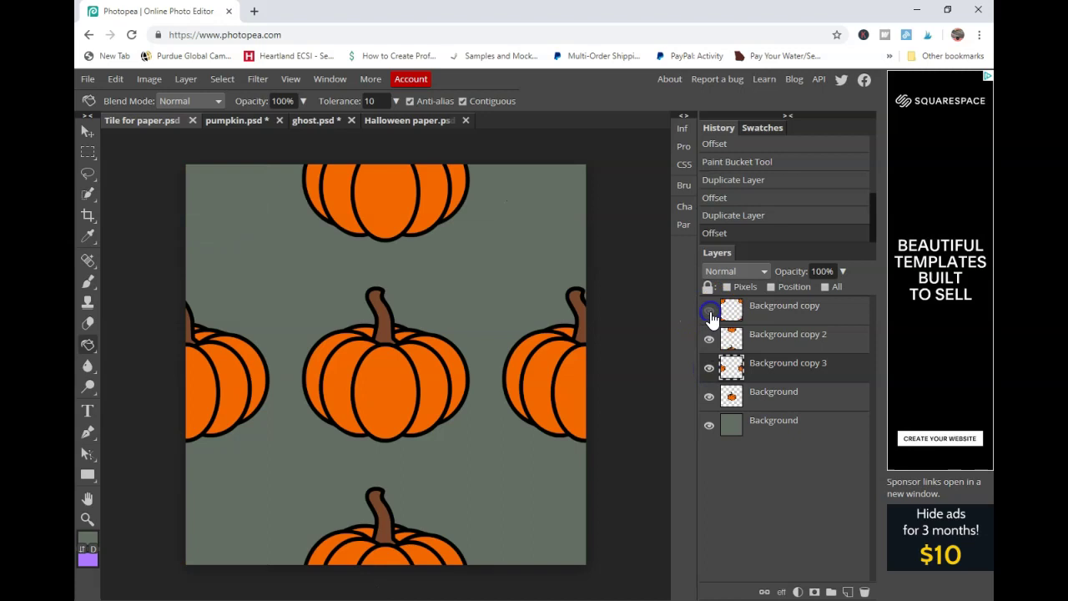
{"action": "left_click", "coordinate": [709, 313]}
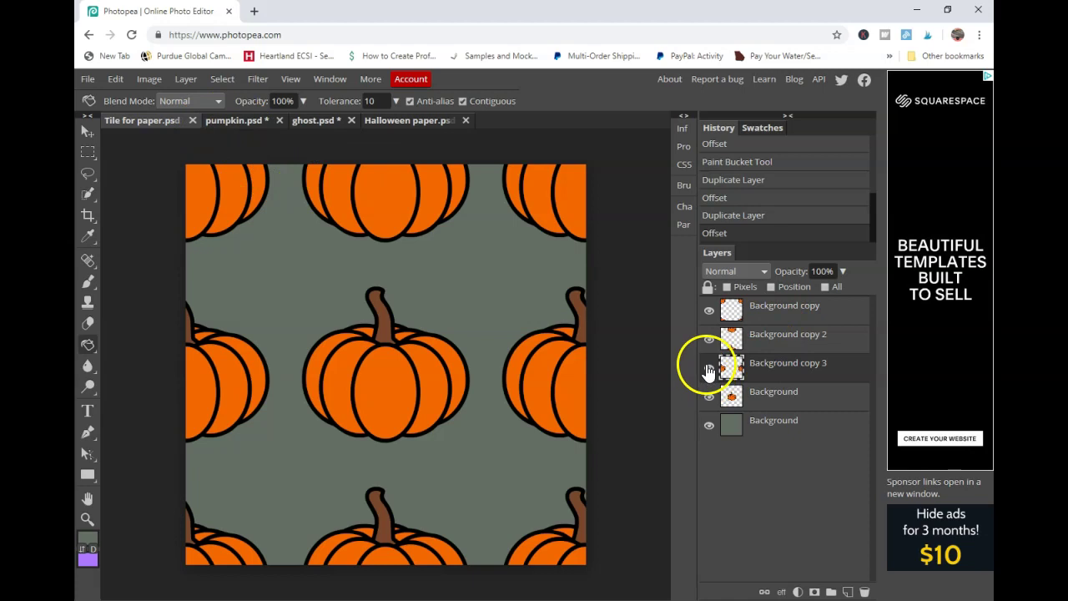
- Delete the Background copy 3 and Background copy 2 pumpkin layers, keeping only the center and corner pumpkins in the tile
{"action": "right_click", "coordinate": [787, 369]}
{"action": "left_click", "coordinate": [752, 325]}
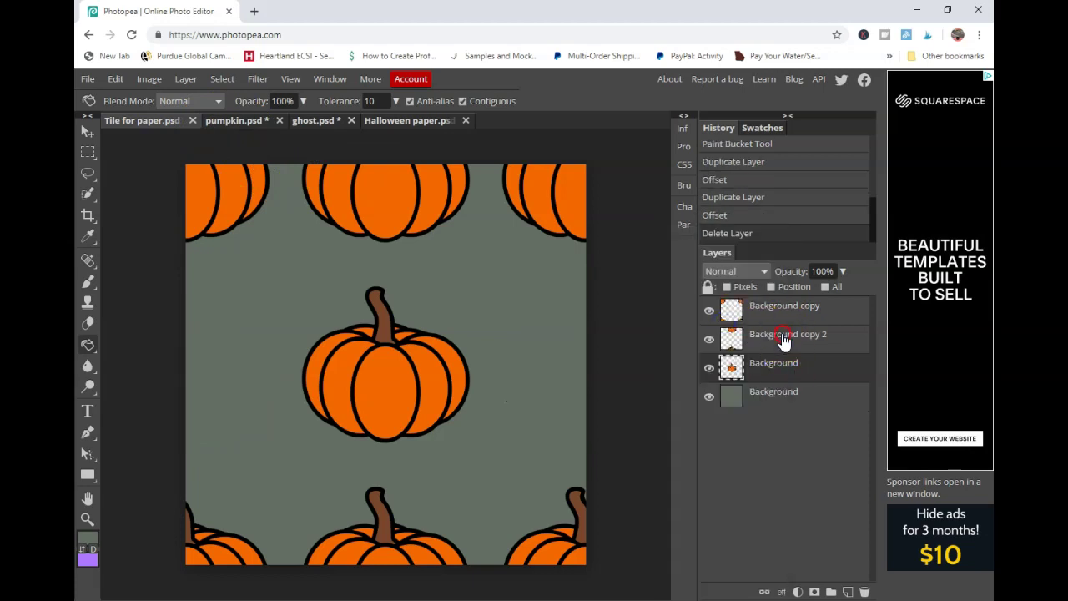
{"action": "right_click", "coordinate": [778, 339]}
{"action": "left_click", "coordinate": [741, 325]}
{"action": "left_click", "coordinate": [763, 310]}
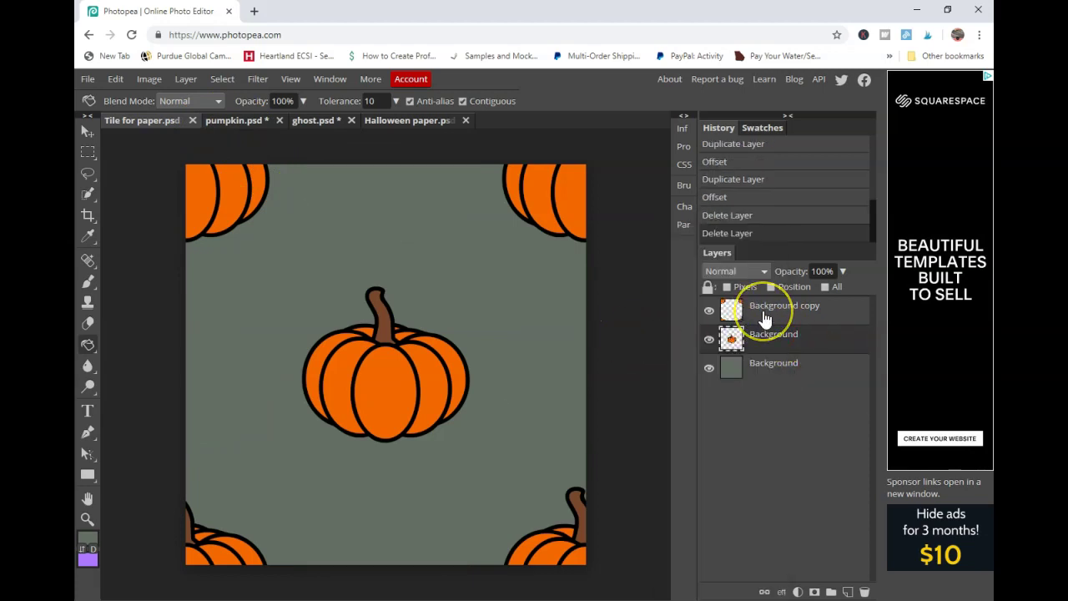
{"action": "left_click", "coordinate": [253, 182]}
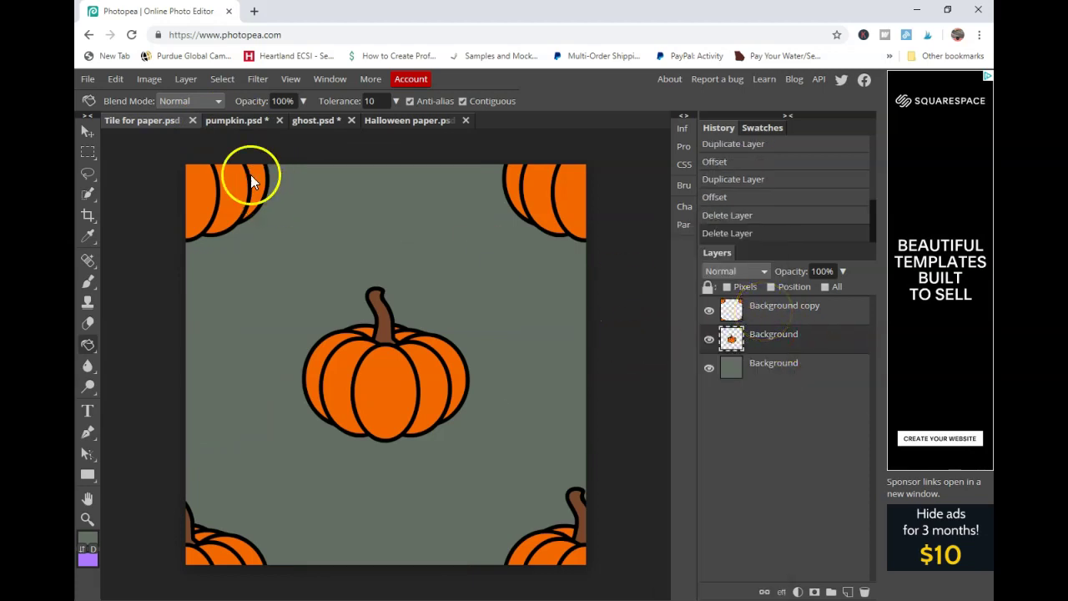
- Duplicate the ghost layer from ghost.psd into Tile for paper.psd and return to the tile document
{"action": "left_click", "coordinate": [307, 120]}
{"action": "right_click", "coordinate": [727, 304]}
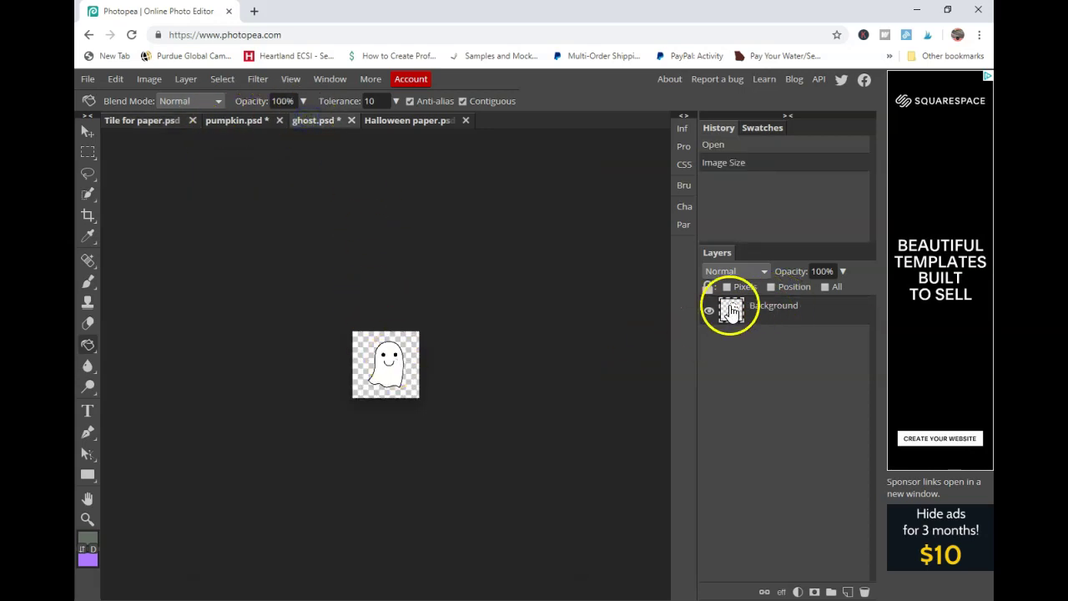
{"action": "left_click", "coordinate": [751, 303]}
{"action": "left_click", "coordinate": [283, 209]}
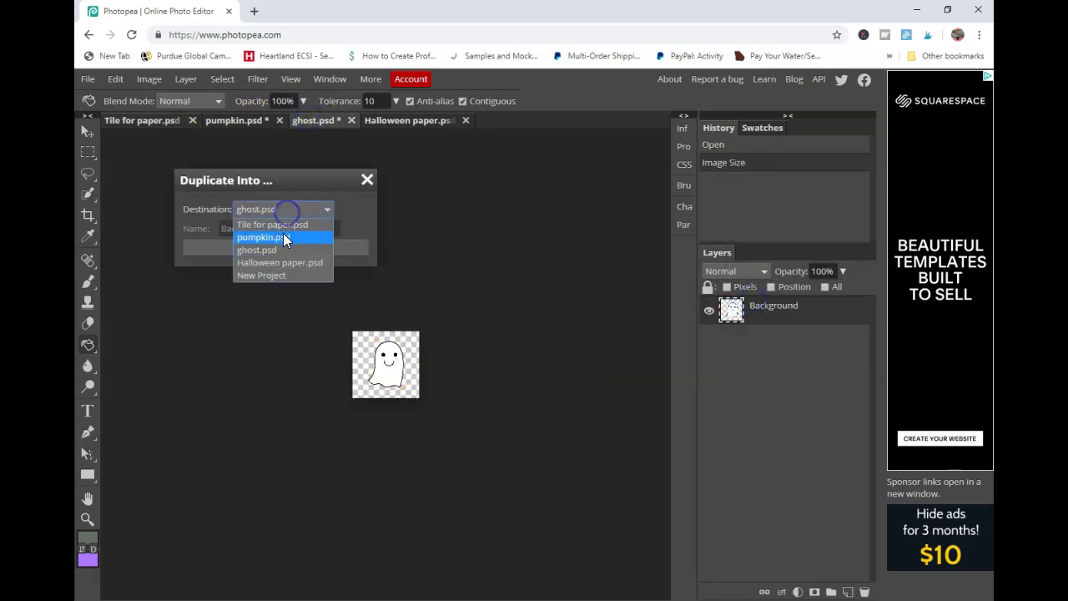
{"action": "left_click", "coordinate": [282, 226]}
{"action": "left_click", "coordinate": [251, 247]}
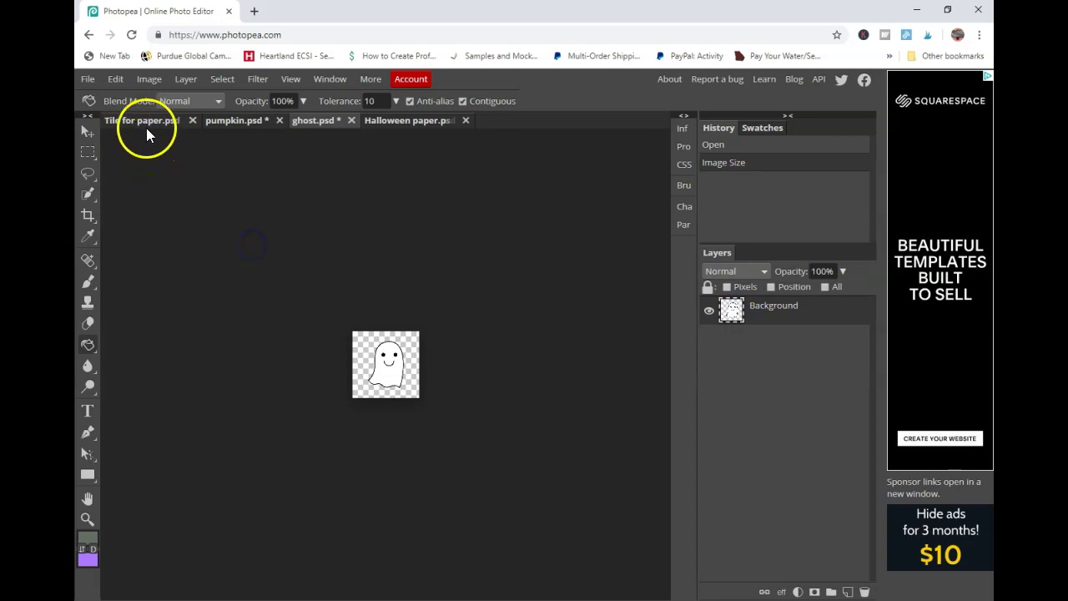
{"action": "left_click", "coordinate": [146, 123]}
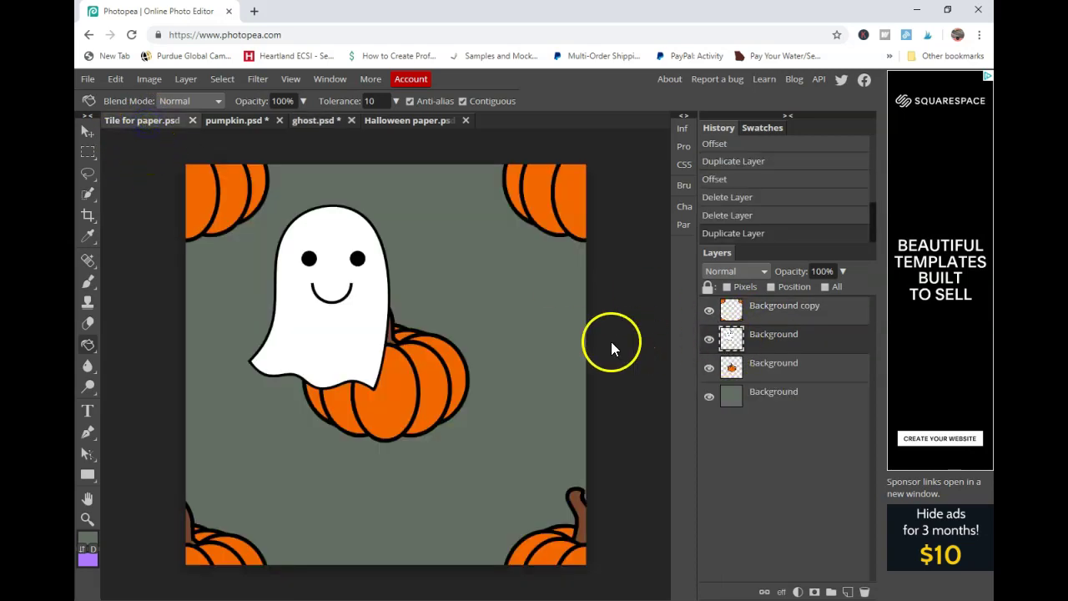
- Move the ghost to the middle of the tile over the center pumpkin and duplicate its layer
{"action": "left_click", "coordinate": [381, 308]}
{"action": "left_click", "coordinate": [115, 78]}
{"action": "left_click", "coordinate": [121, 98]}
{"action": "left_click", "coordinate": [86, 131]}
{"action": "left_click_drag", "start_coordinate": [338, 312], "coordinate": [401, 379]}
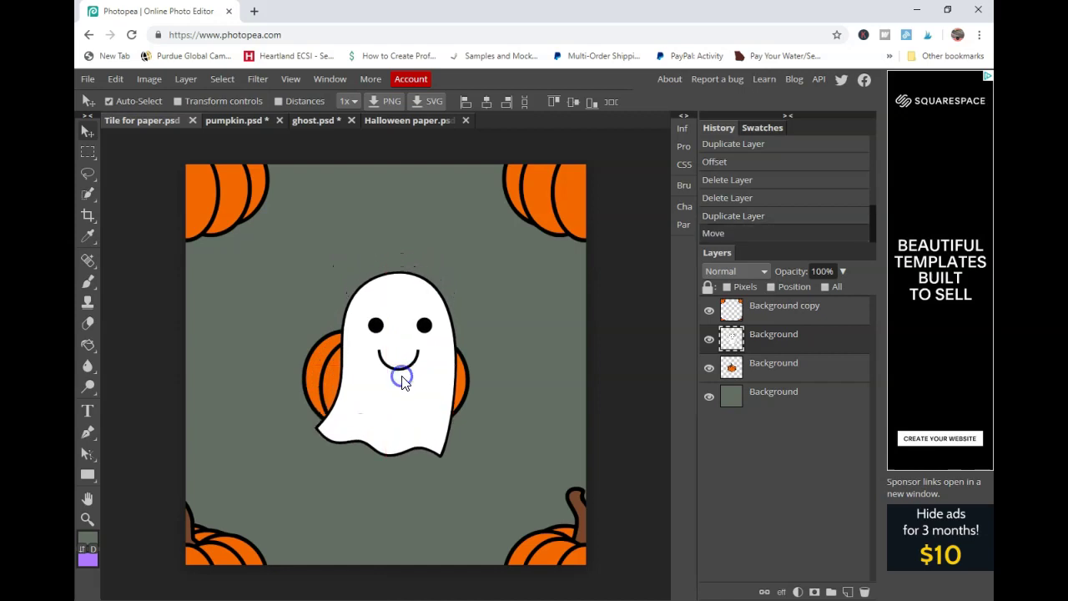
{"action": "right_click", "coordinate": [776, 346]}
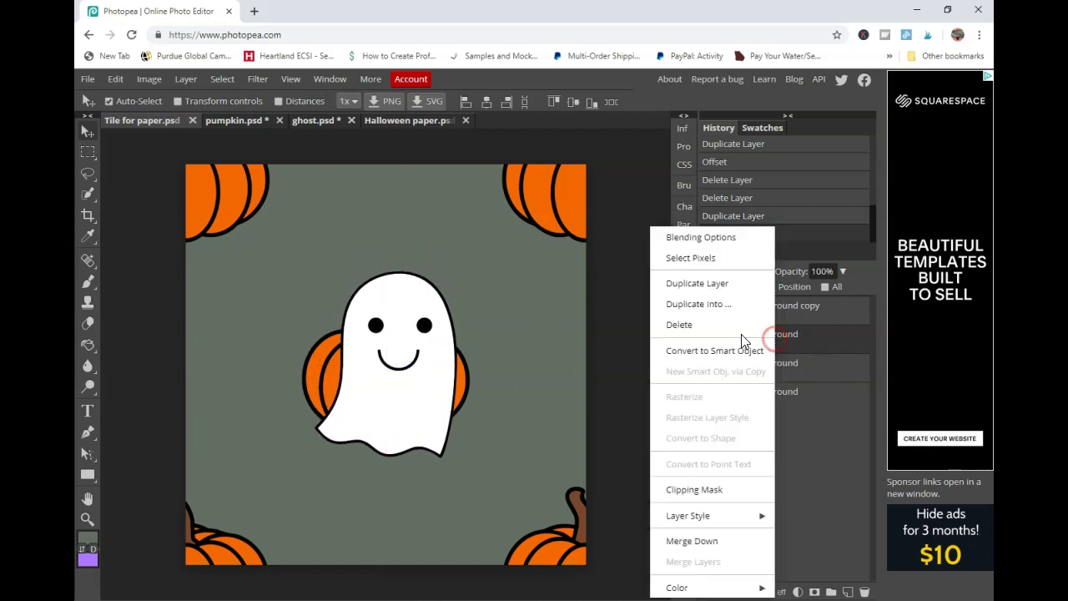
{"action": "left_click", "coordinate": [697, 286]}
- Offset the original ghost layer by 0 px horizontally and 450 px vertically with Wrap Around
{"action": "left_click", "coordinate": [787, 367]}
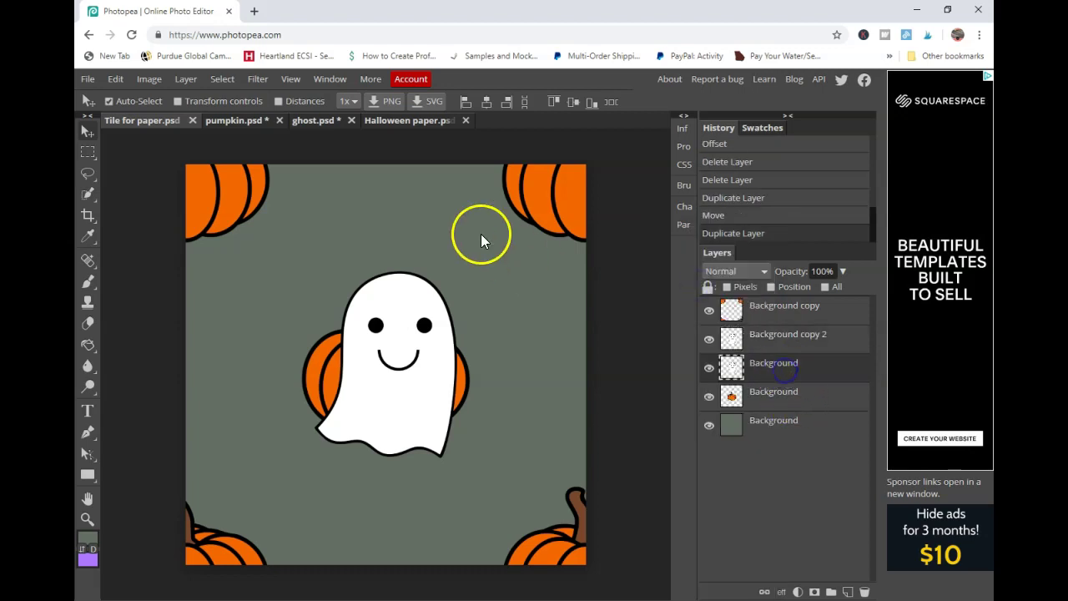
{"action": "left_click", "coordinate": [252, 84]}
{"action": "mouse_move", "coordinate": [304, 341]}
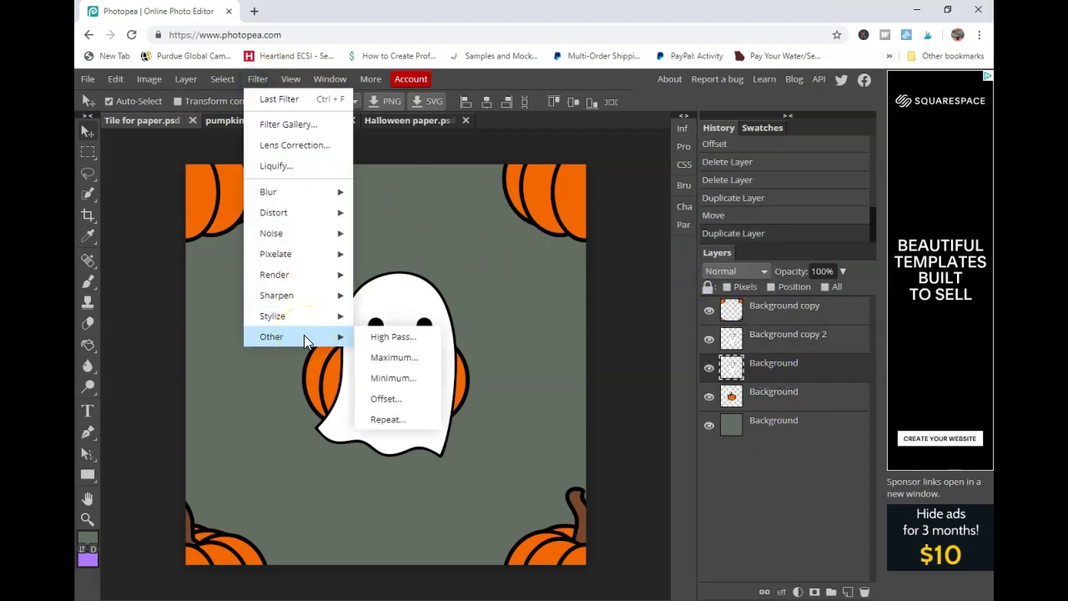
{"action": "left_click", "coordinate": [386, 399]}
{"action": "left_click", "coordinate": [354, 202]}
{"action": "double_click", "coordinate": [357, 209]}
{"action": "type", "text": "0"}
{"action": "key", "text": "Tab"}
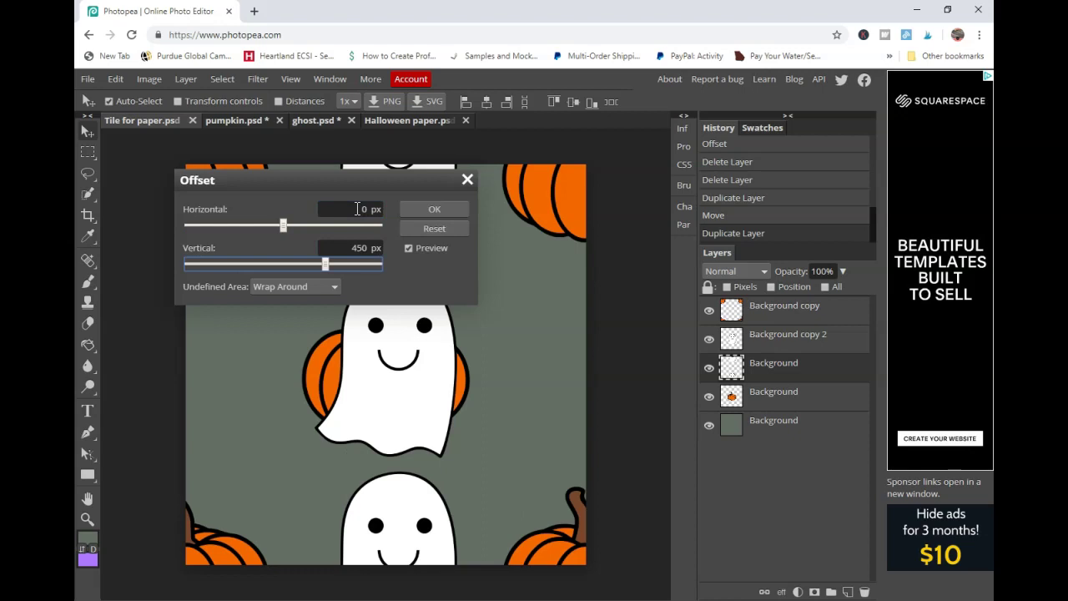
{"action": "left_click", "coordinate": [448, 209]}
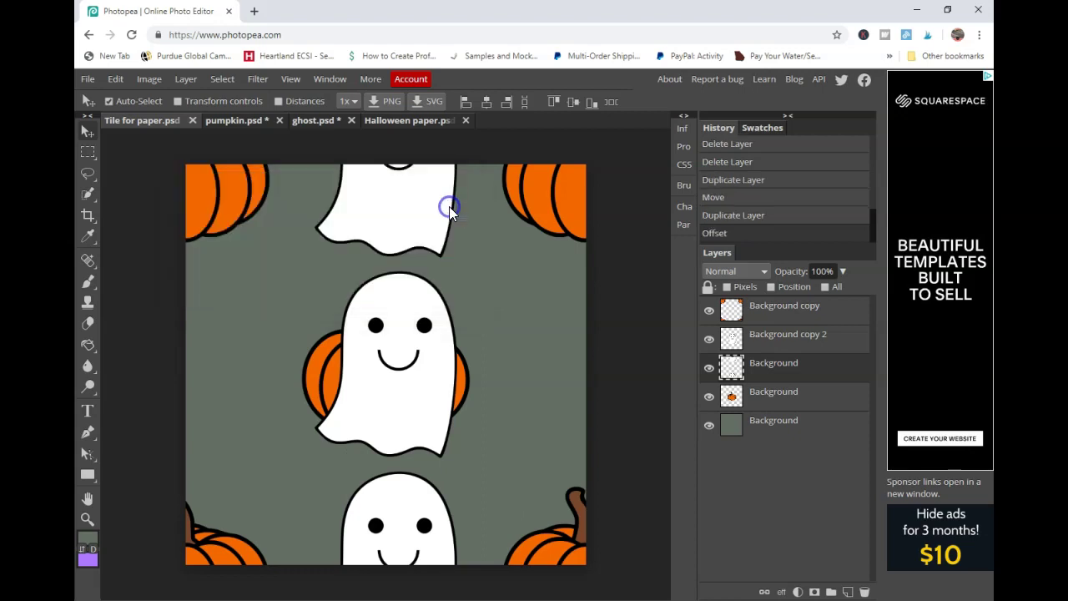
- Offset the ghost copy, Background copy 2, by 450 px horizontally and 0 px vertically with Wrap Around
{"action": "left_click", "coordinate": [766, 339]}
{"action": "left_click", "coordinate": [258, 80]}
{"action": "mouse_move", "coordinate": [284, 335]}
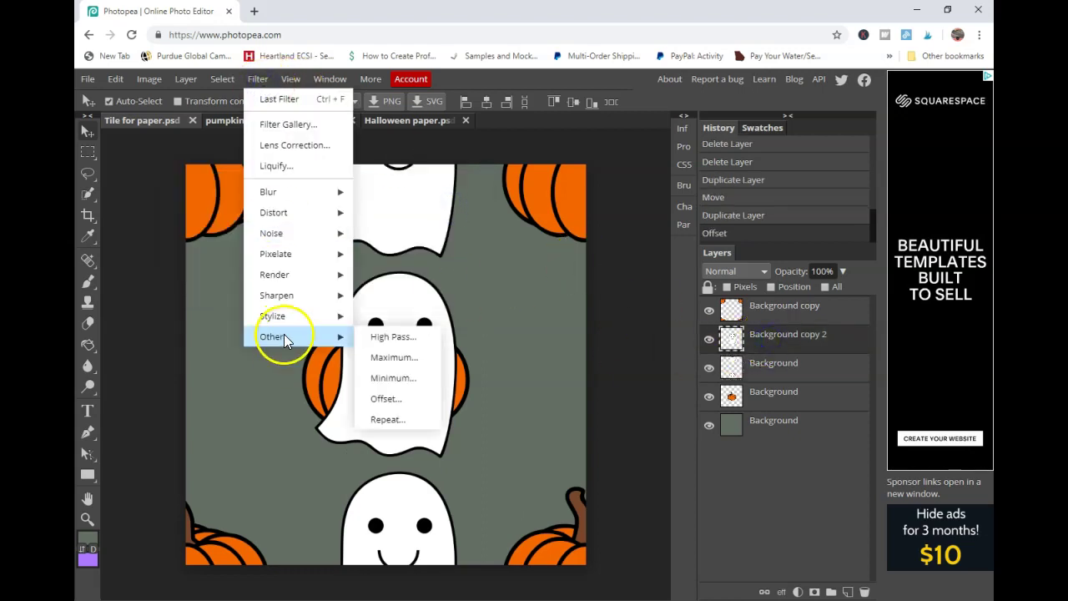
{"action": "left_click", "coordinate": [388, 396]}
{"action": "left_click", "coordinate": [355, 211]}
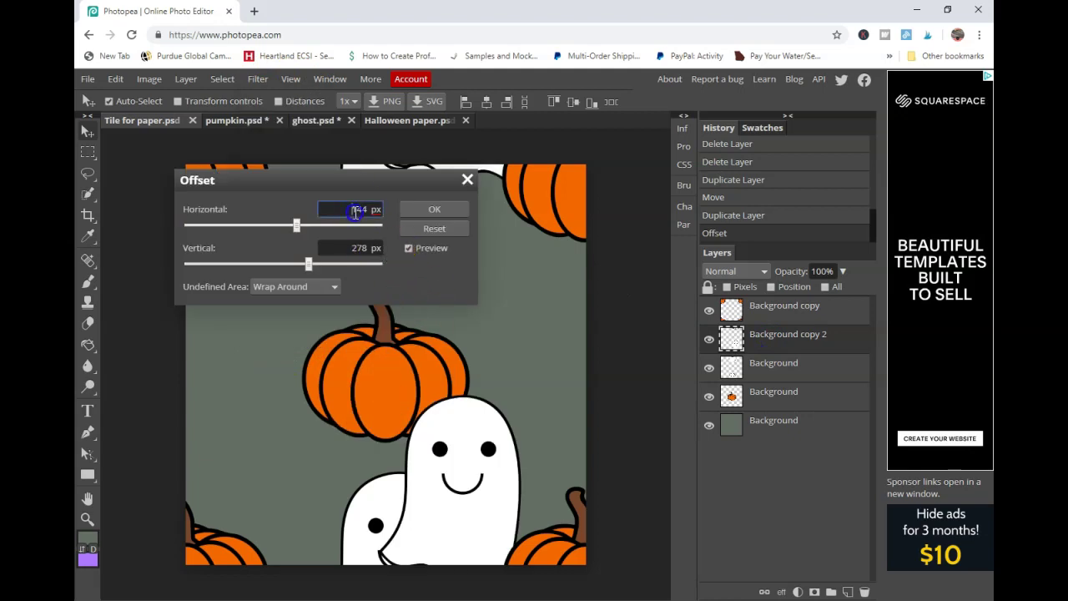
{"action": "type", "text": "450"}
{"action": "key", "text": "Tab"}
{"action": "key", "text": "Tab"}
{"action": "type", "text": "0"}
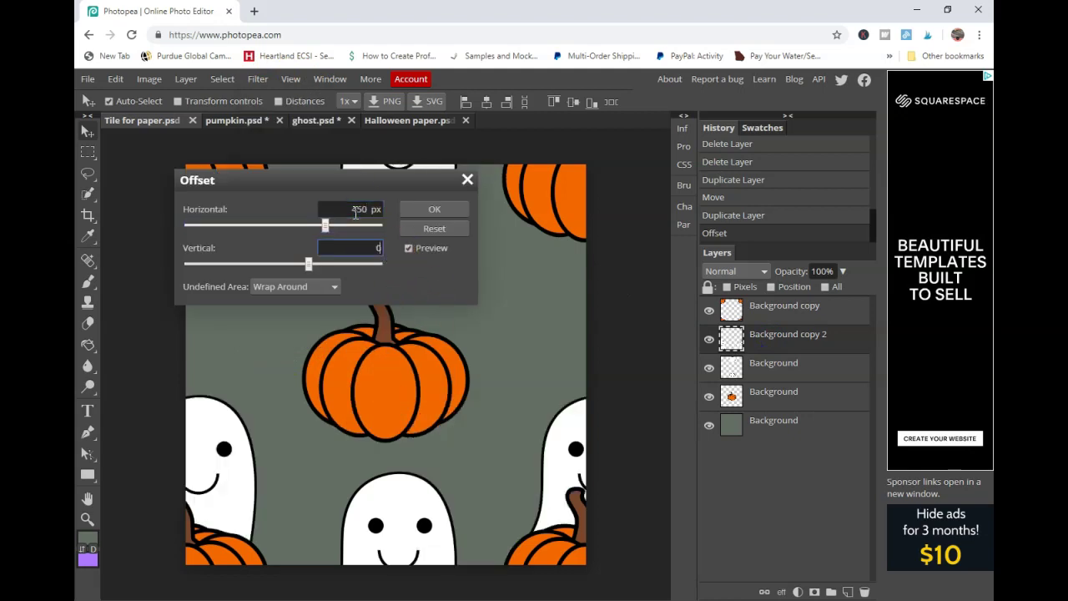
{"action": "key", "text": "Tab"}
{"action": "left_click", "coordinate": [438, 210]}
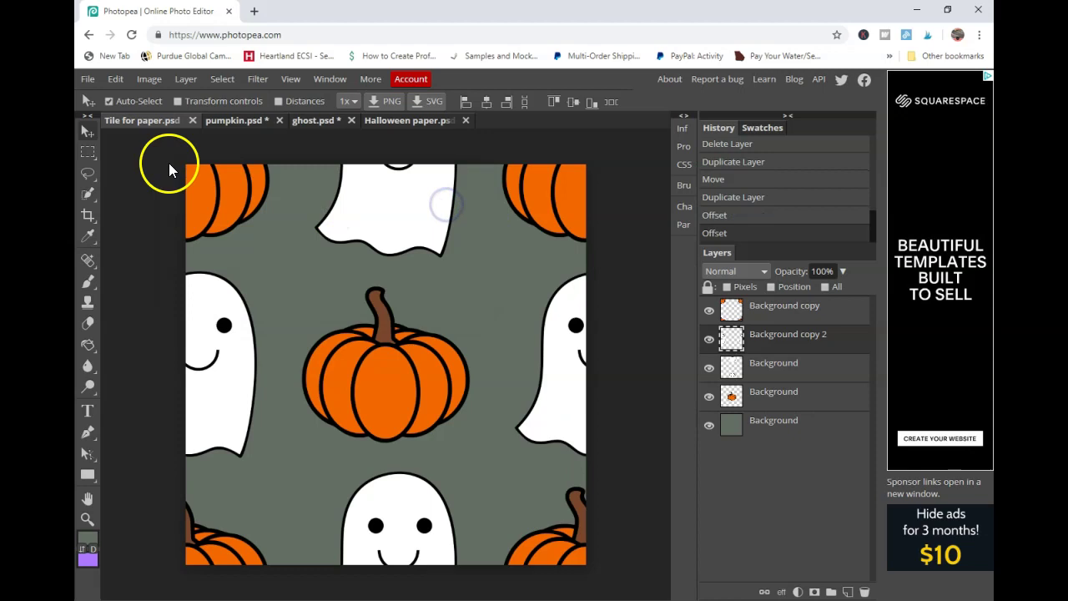
- Define the alternating pumpkin-and-ghost tile as a new pattern
{"action": "left_click", "coordinate": [89, 79]}
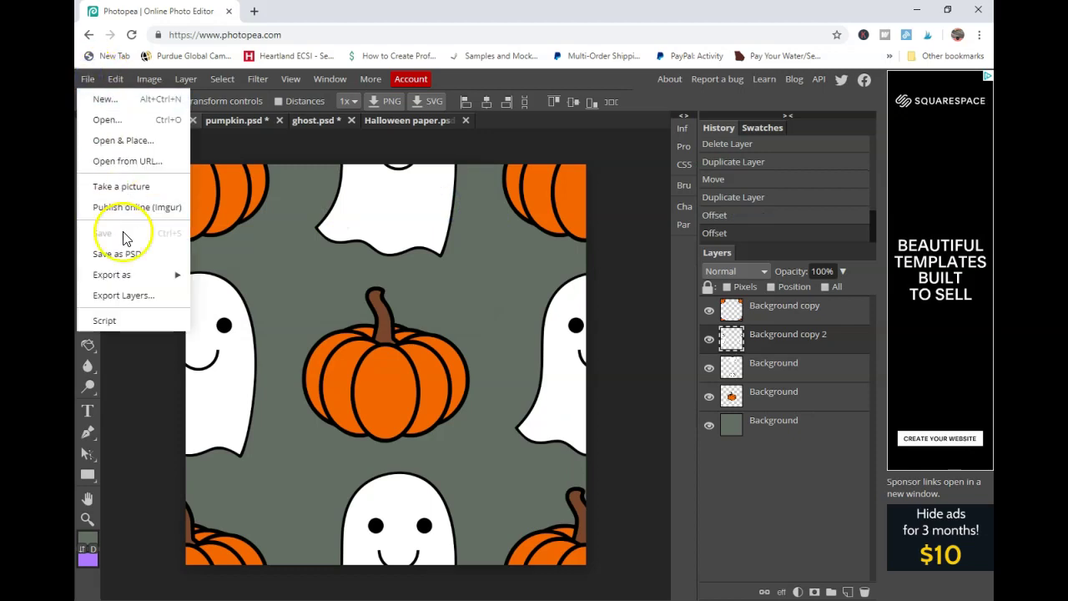
{"action": "mouse_move", "coordinate": [116, 80]}
{"action": "mouse_move", "coordinate": [189, 417]}
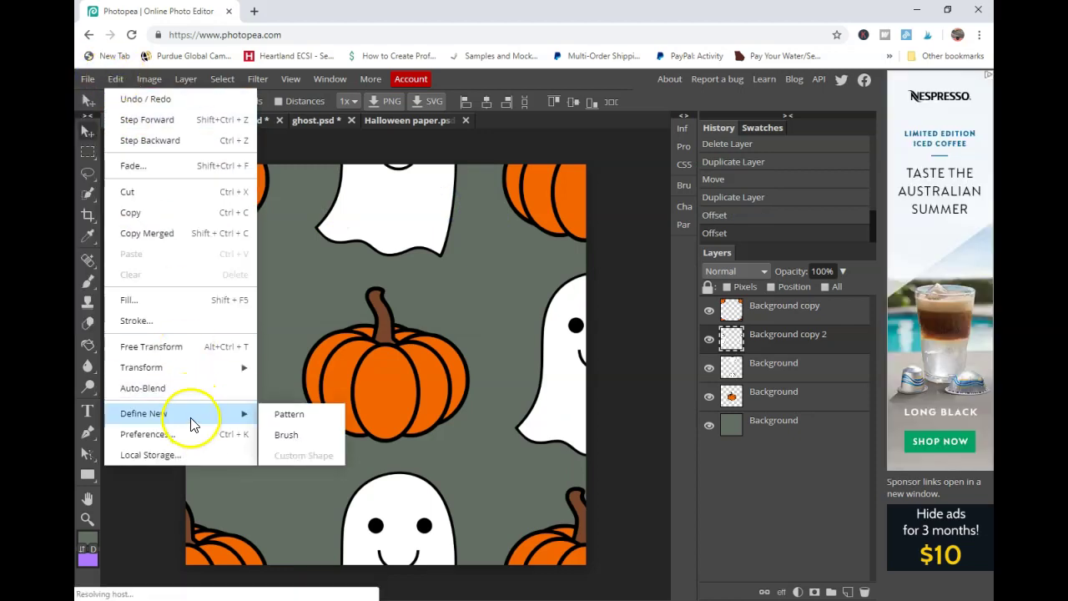
{"action": "left_click", "coordinate": [283, 415]}
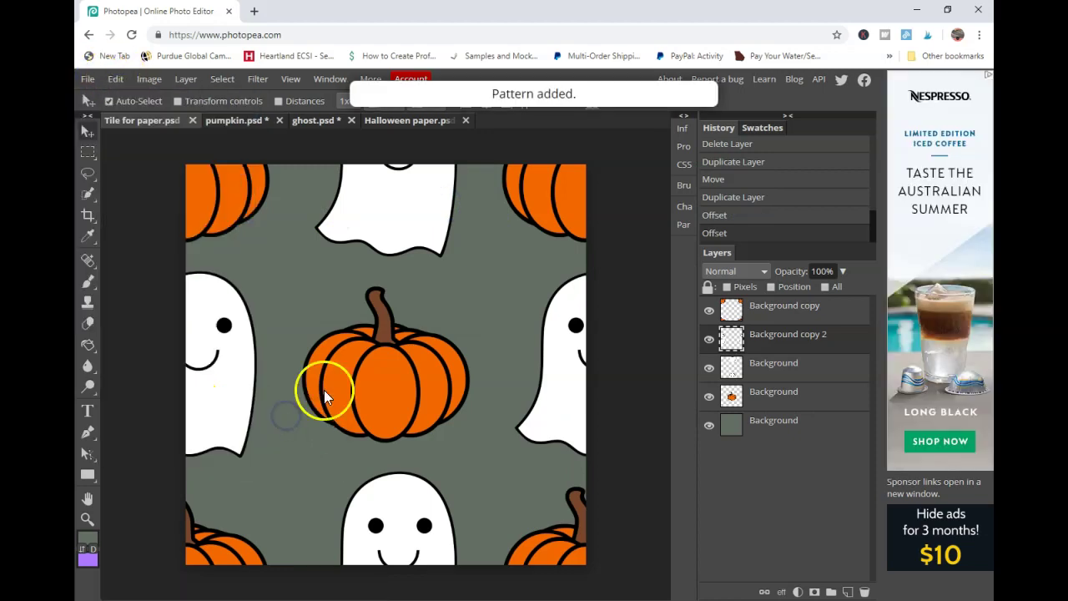
- In Halloween paper, change the Background layer's Pattern Overlay to the newest pumpkin-and-ghost pattern
{"action": "left_click", "coordinate": [393, 118]}
{"action": "double_click", "coordinate": [730, 311]}
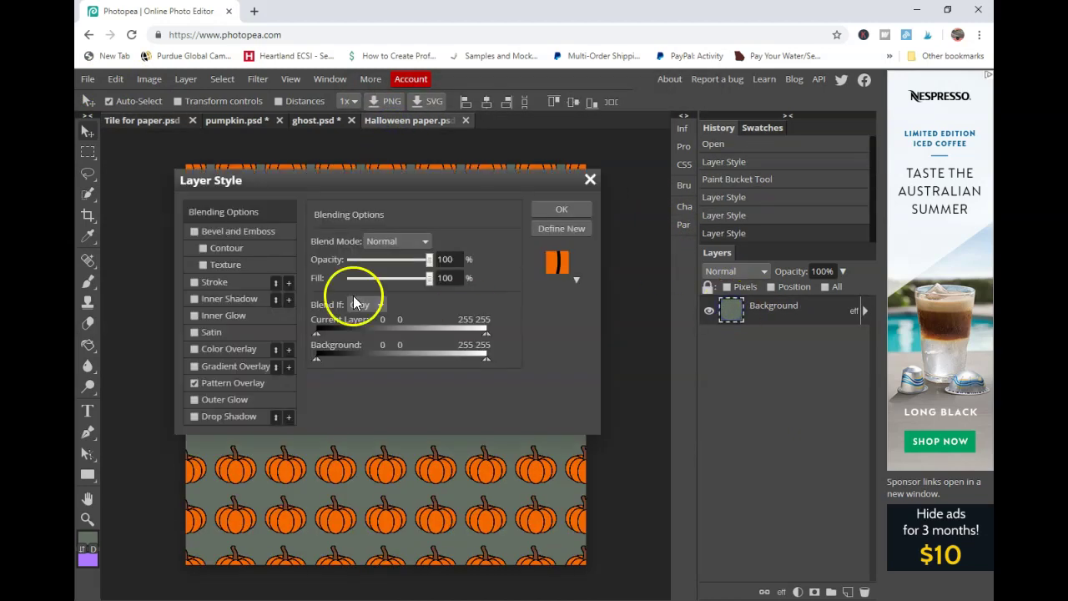
{"action": "left_click", "coordinate": [375, 242]}
{"action": "left_click", "coordinate": [375, 243]}
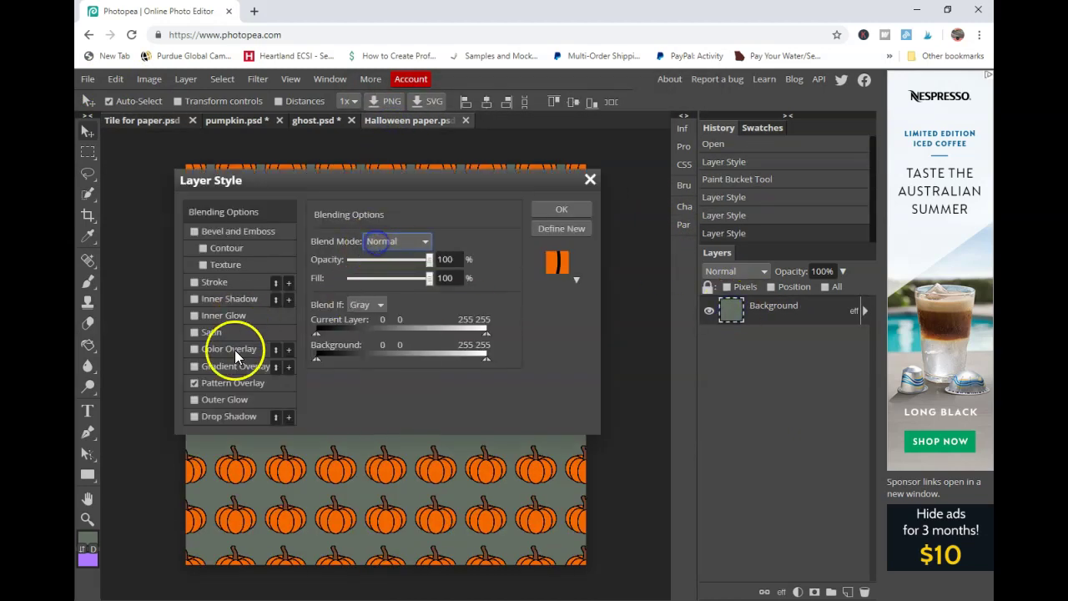
{"action": "left_click", "coordinate": [239, 383]}
{"action": "left_click", "coordinate": [358, 279]}
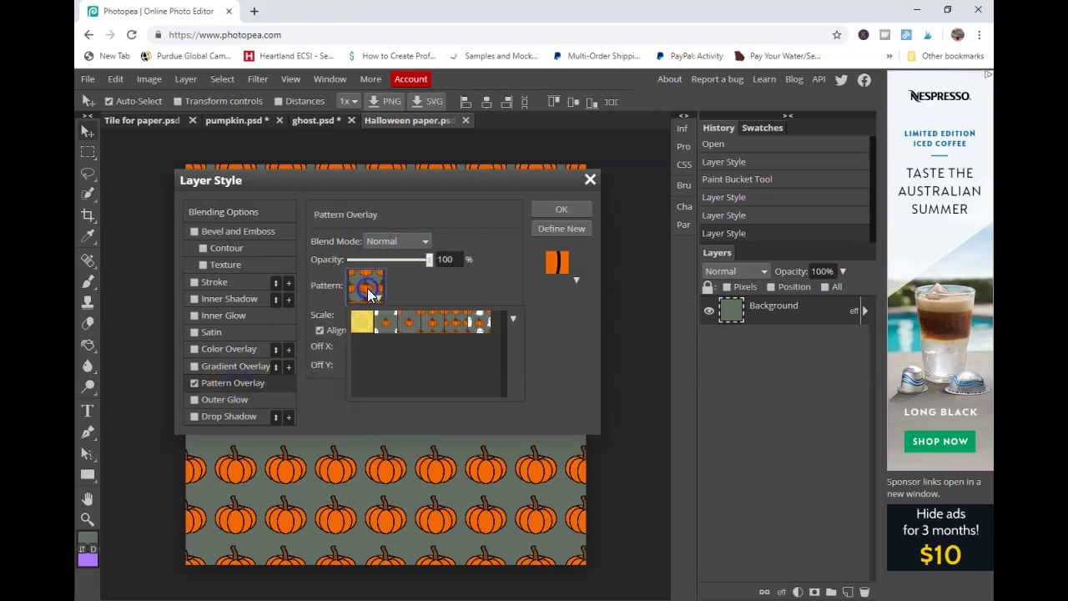
{"action": "left_click", "coordinate": [475, 323]}
{"action": "left_click", "coordinate": [553, 212]}
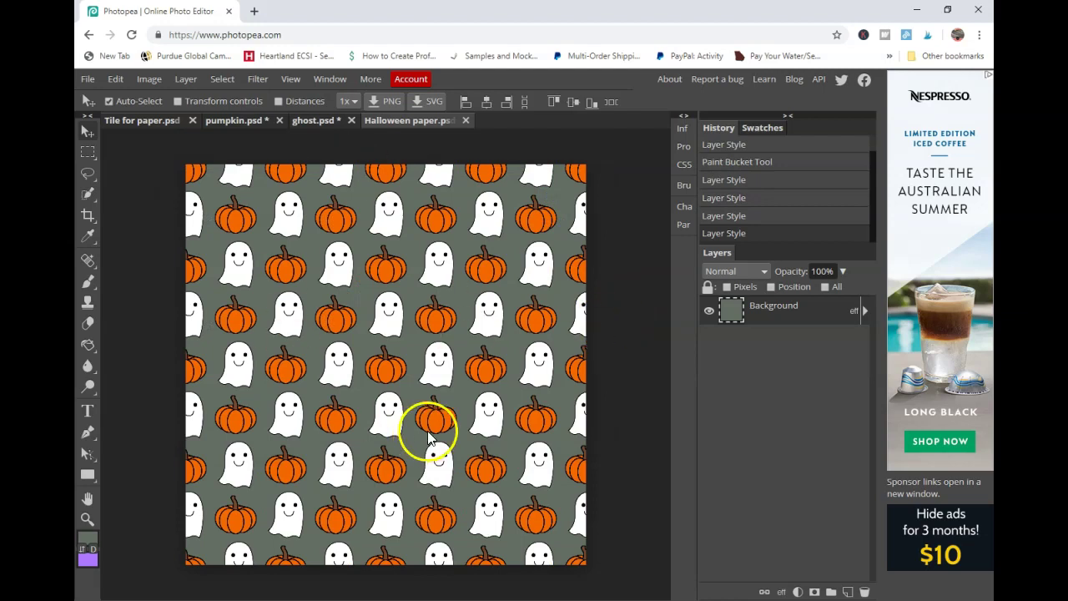
- Export the Halloween paper document as a 3600 × 3600 px JPG at 100% quality
{"action": "left_click", "coordinate": [111, 122]}
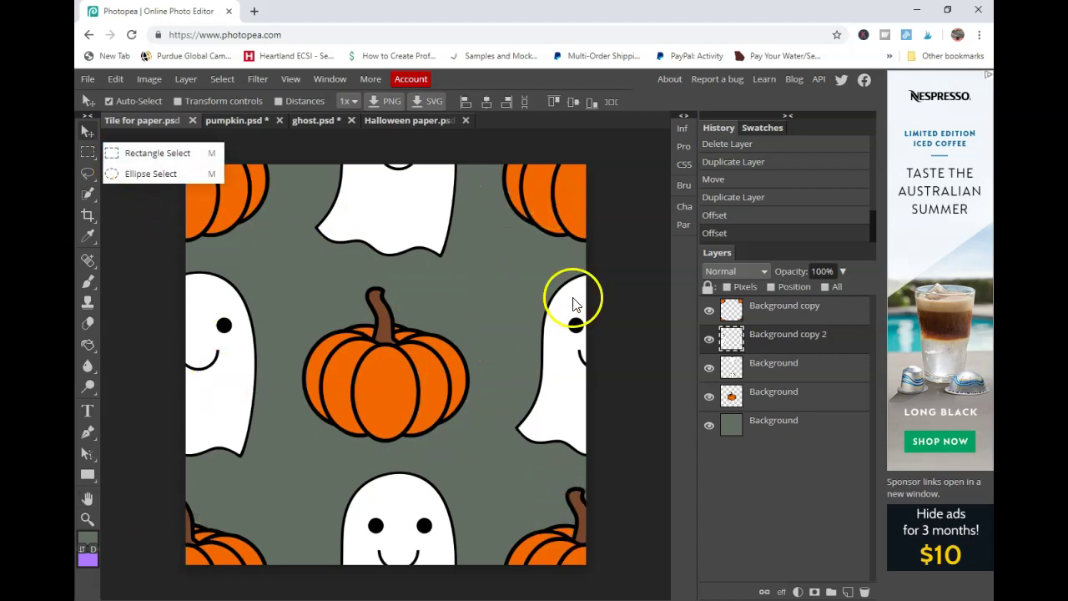
{"action": "left_click", "coordinate": [409, 124]}
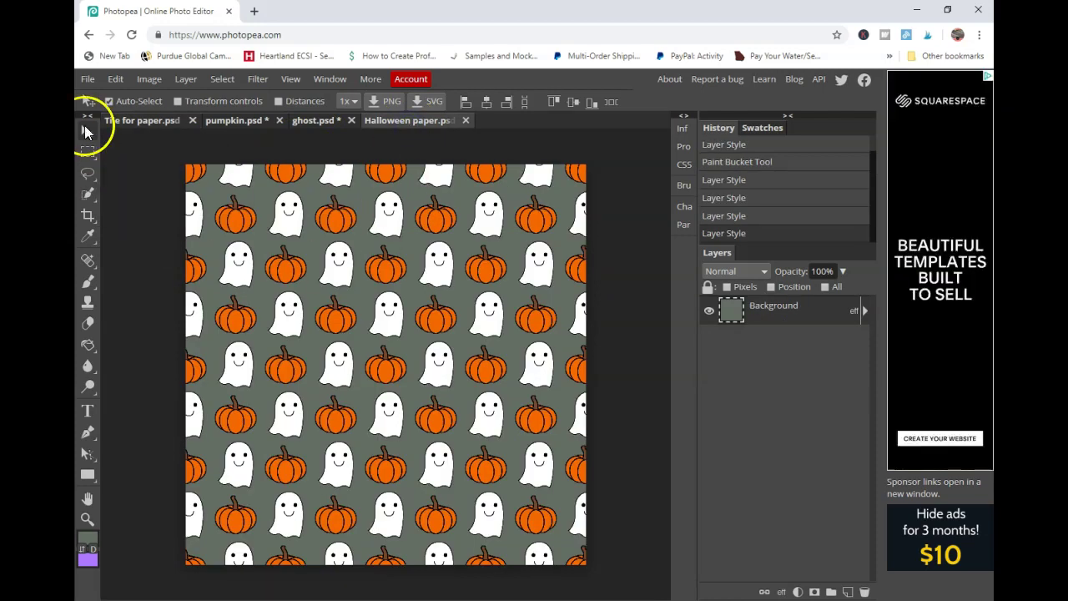
{"action": "left_click", "coordinate": [88, 80]}
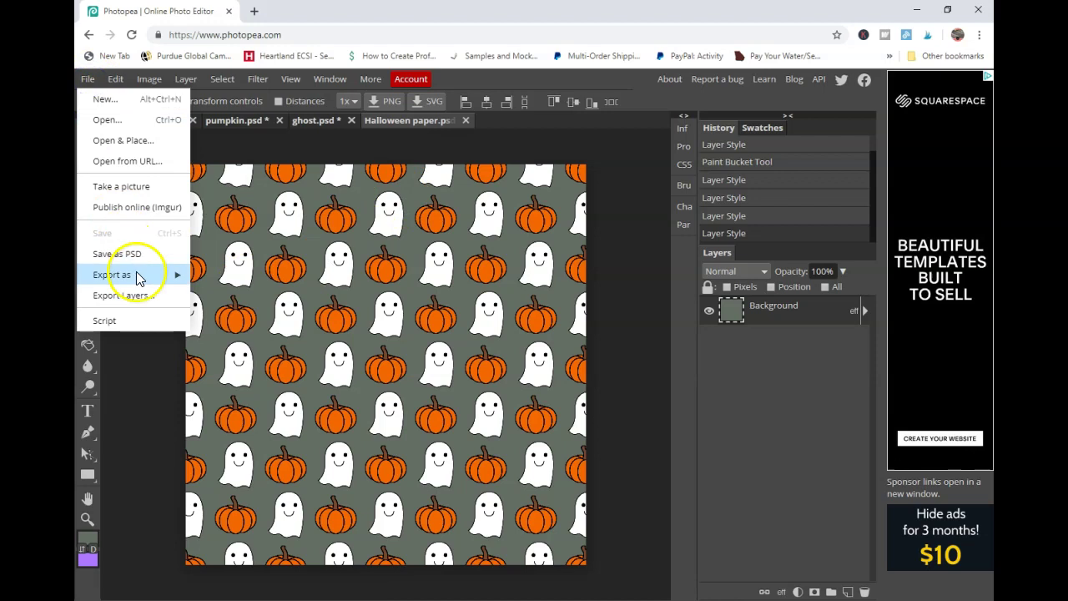
{"action": "mouse_move", "coordinate": [138, 276]}
{"action": "left_click", "coordinate": [262, 294]}
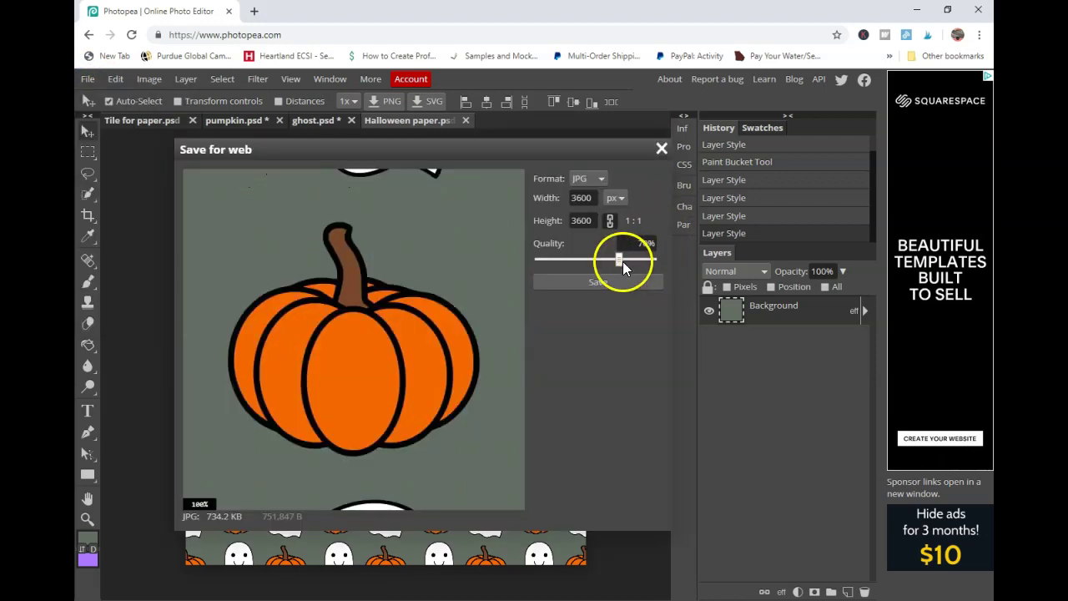
{"action": "left_click_drag", "start_coordinate": [645, 260], "coordinate": [657, 260]}
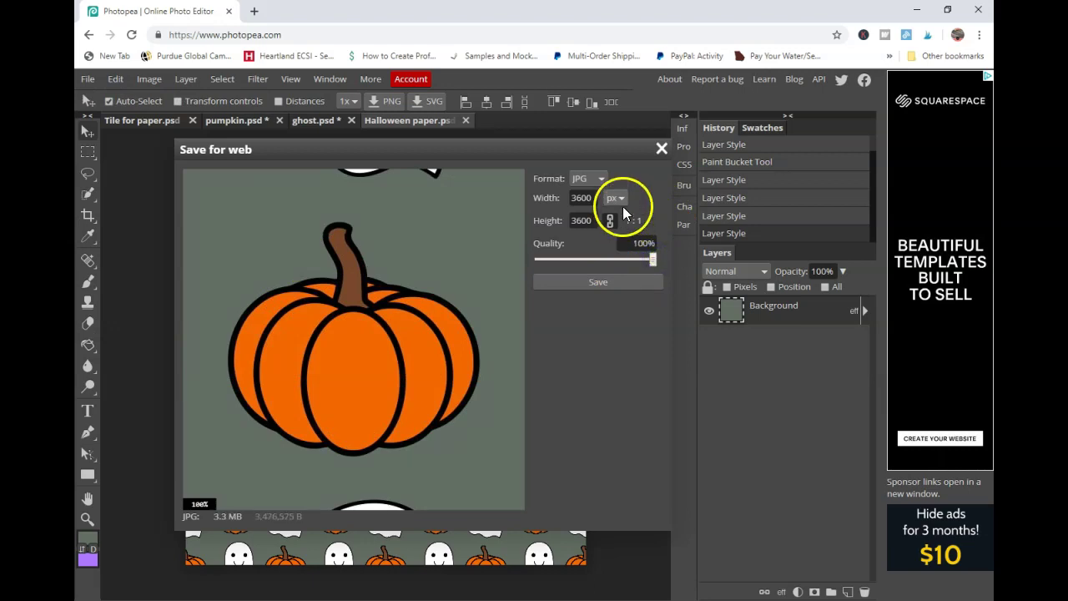
{"action": "left_click", "coordinate": [588, 283]}
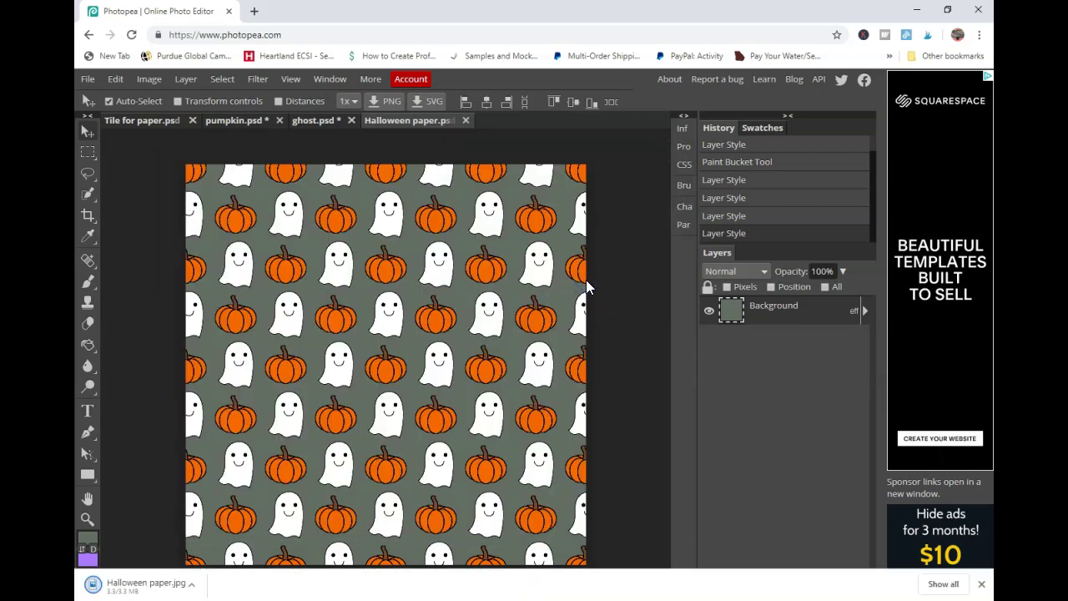
- Open the exported Halloween paper.jpg in Photos to examine the finished paper, and minimize the viewer
{"action": "left_click", "coordinate": [165, 586]}
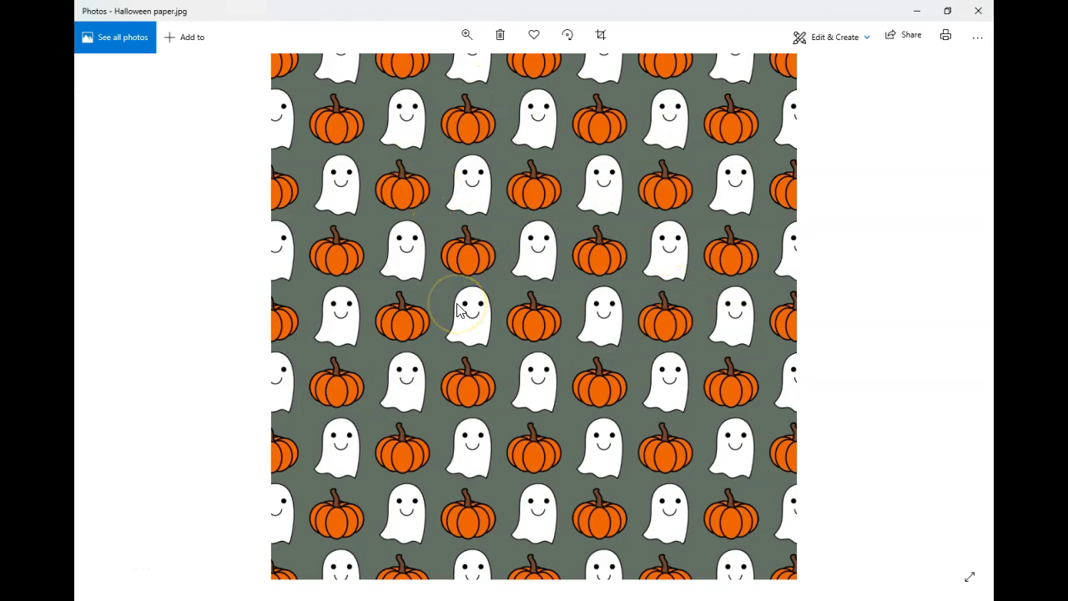
{"action": "left_click", "coordinate": [915, 10]}
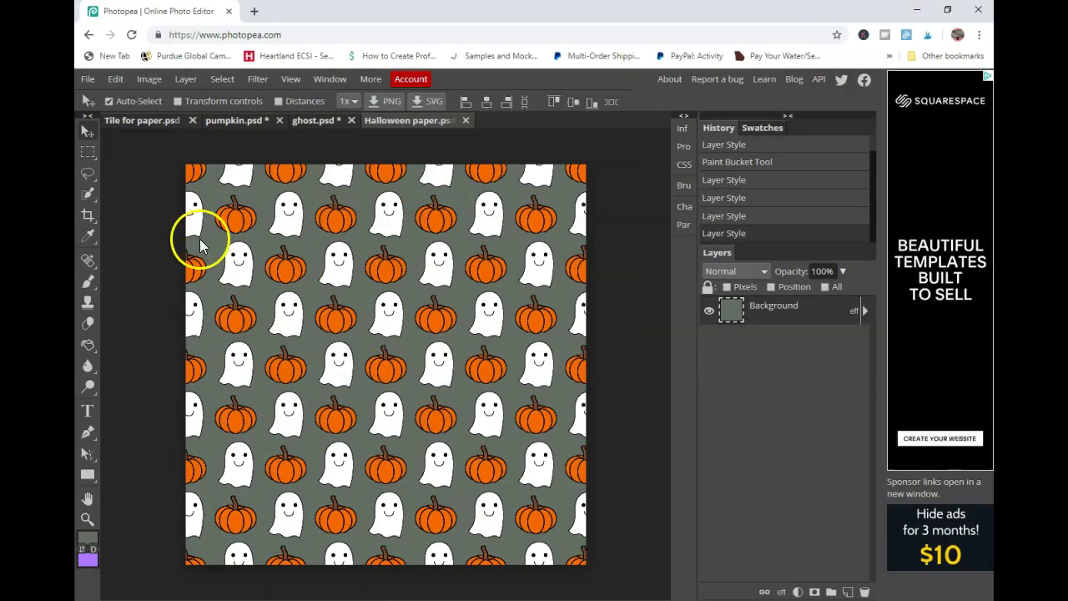
- Switch to Silhouette Studio with the blank Untitled-5 design page
{"action": "mouse_move", "coordinate": [61, 274]}
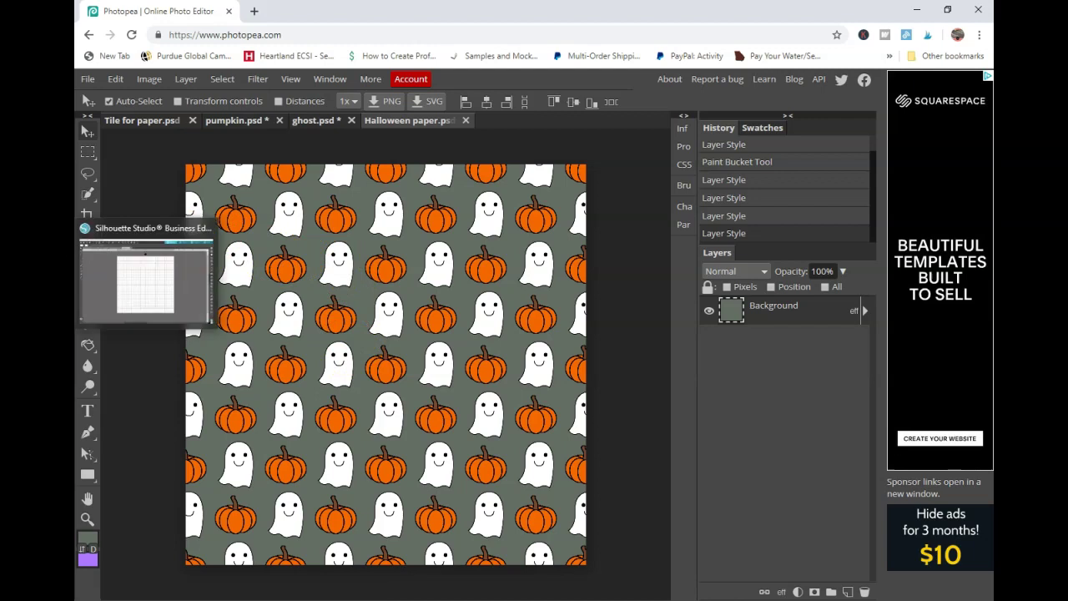
{"action": "right_click", "coordinate": [87, 194]}
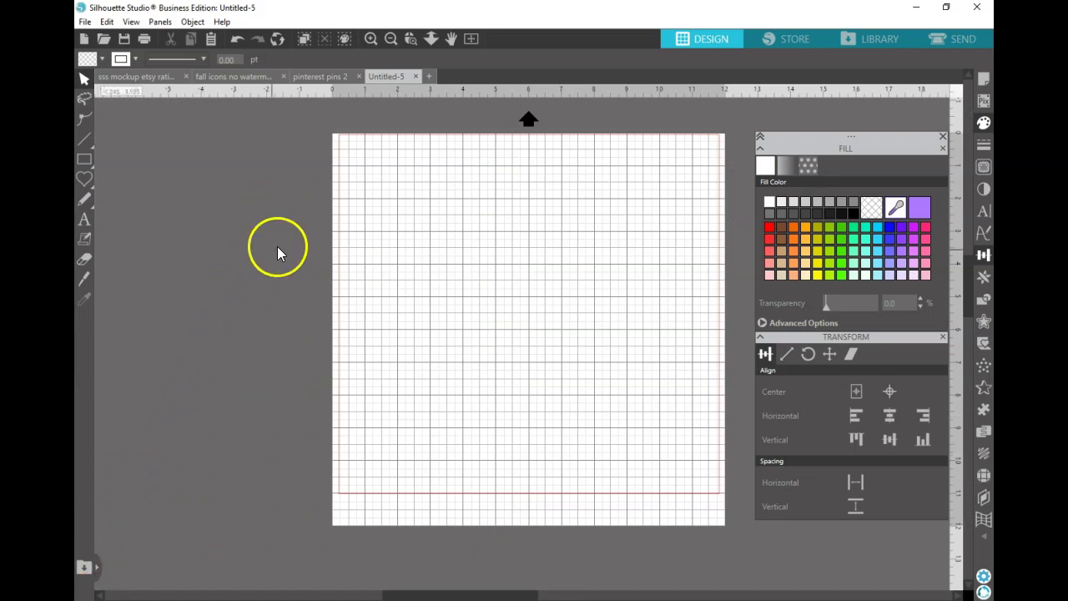
{"action": "left_click", "coordinate": [567, 281]}
{"action": "left_click", "coordinate": [250, 463]}
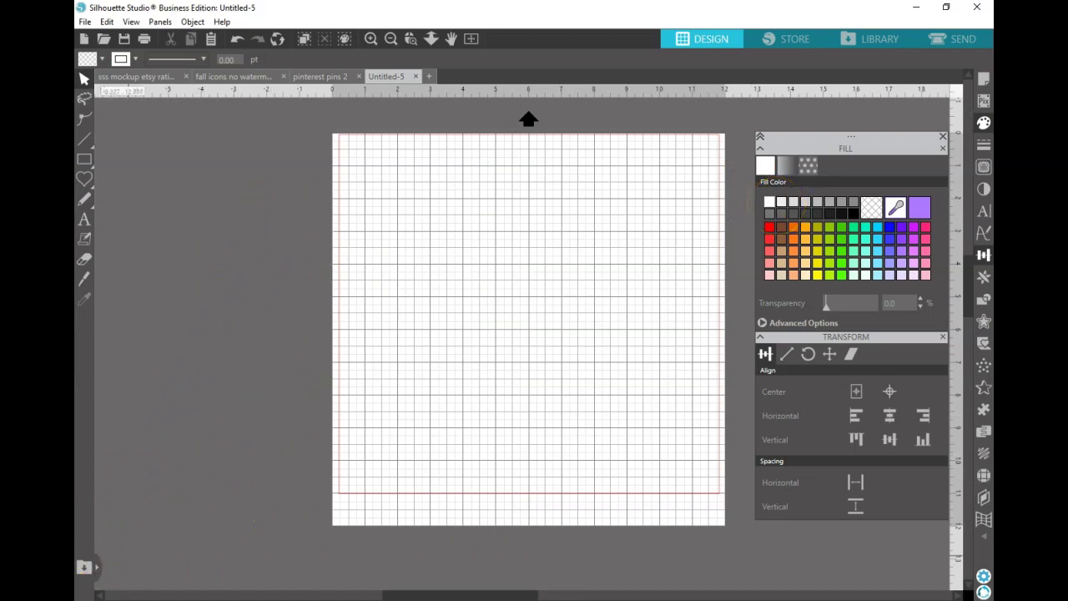
- Import the Halloween paper JPG from the Pattens folder into the Silhouette library's Patterns folder, and close the library view
{"action": "left_click", "coordinate": [84, 569]}
{"action": "left_click", "coordinate": [283, 235]}
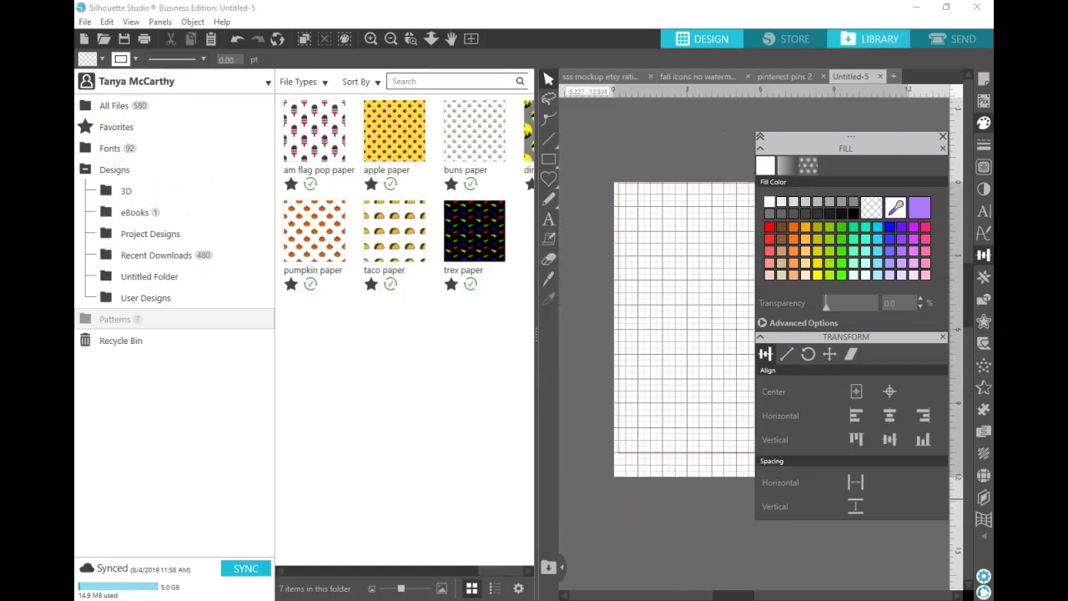
{"action": "key", "text": "alt+Tab"}
{"action": "left_click_drag", "start_coordinate": [389, 34], "coordinate": [760, 67]}
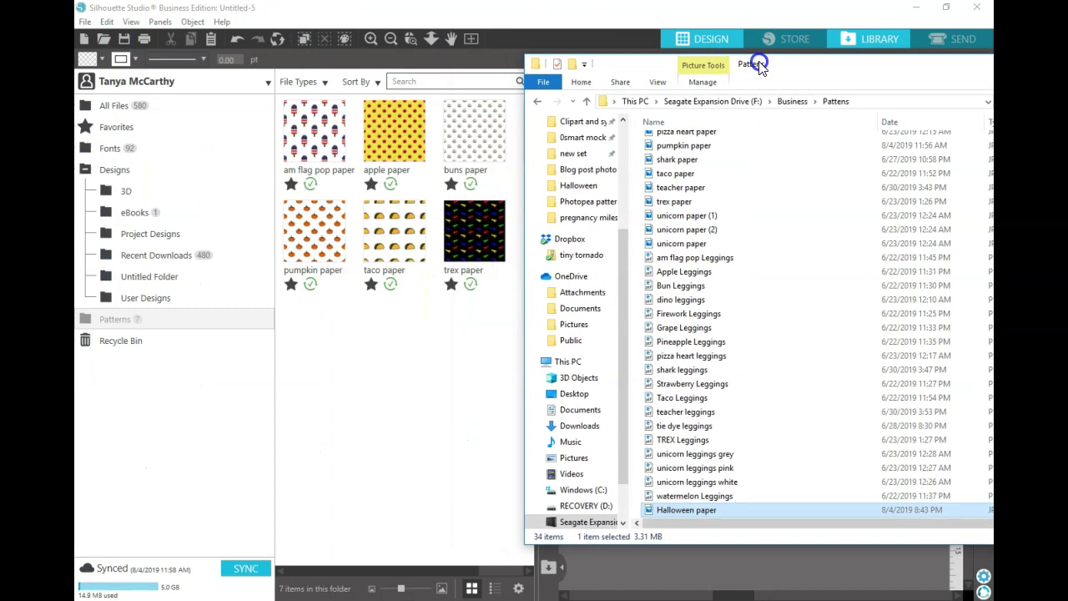
{"action": "left_click_drag", "start_coordinate": [679, 511], "coordinate": [362, 385]}
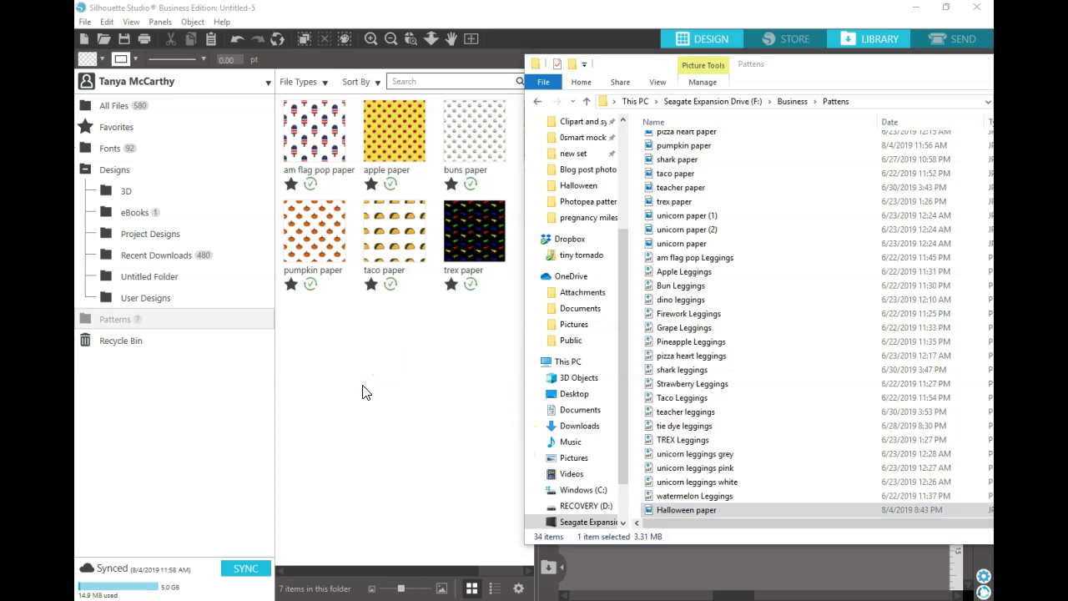
{"action": "left_click", "coordinate": [362, 385]}
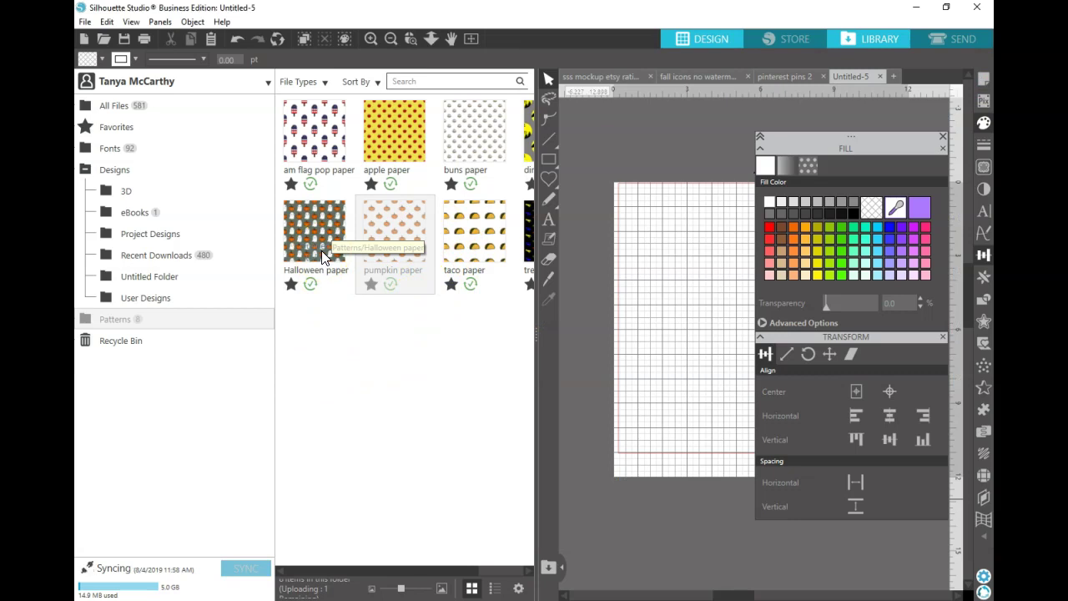
{"action": "left_click", "coordinate": [294, 275]}
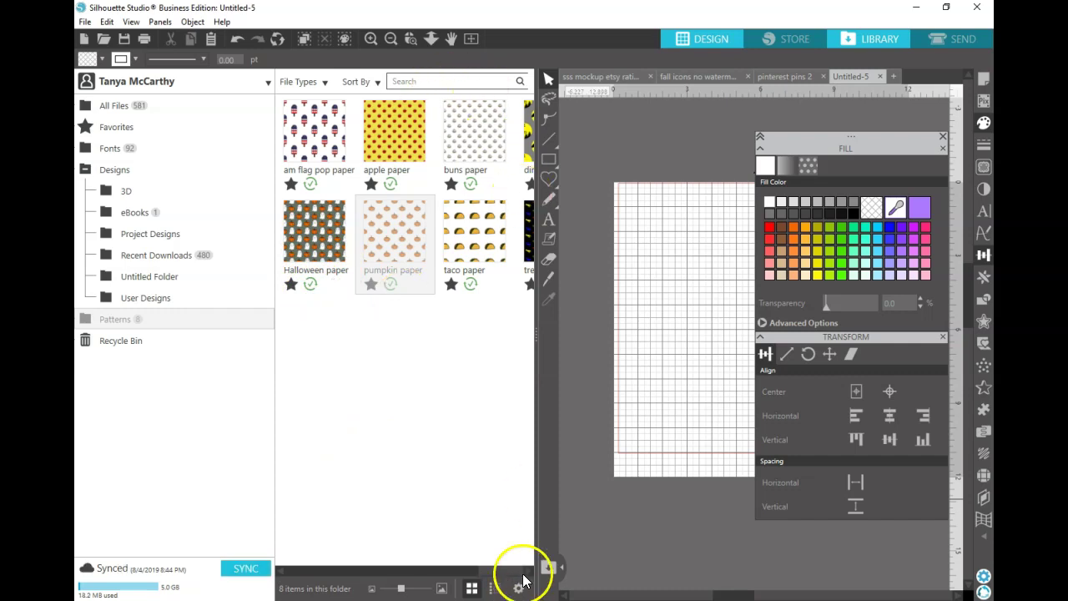
{"action": "left_click", "coordinate": [548, 568]}
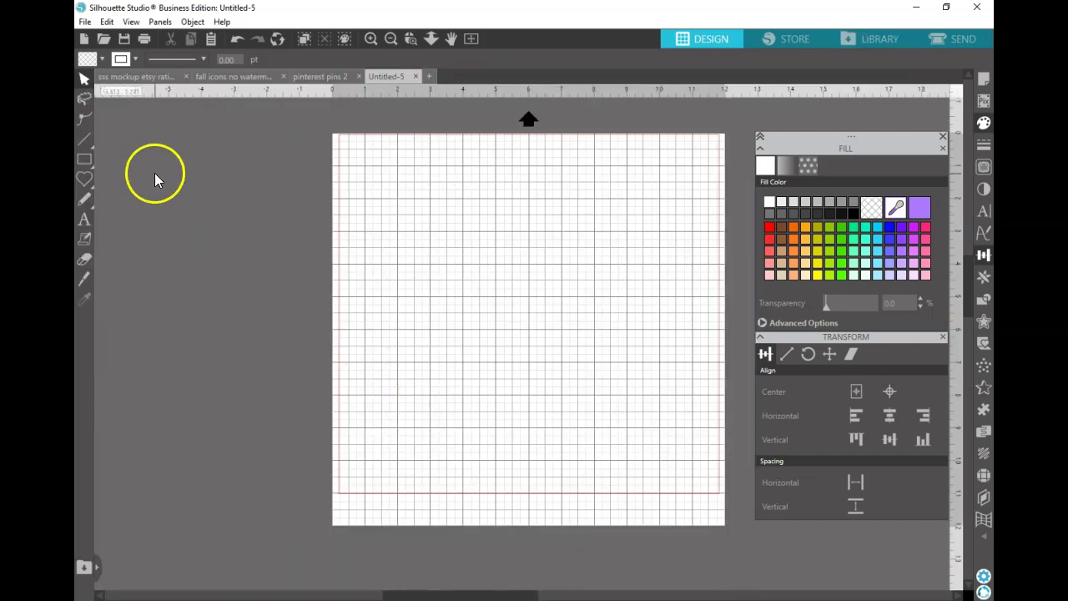
- Draw a heart shape about 10.7 in wide and 9.8 in high, and center it on the page
{"action": "left_click", "coordinate": [86, 182]}
{"action": "left_click", "coordinate": [184, 259]}
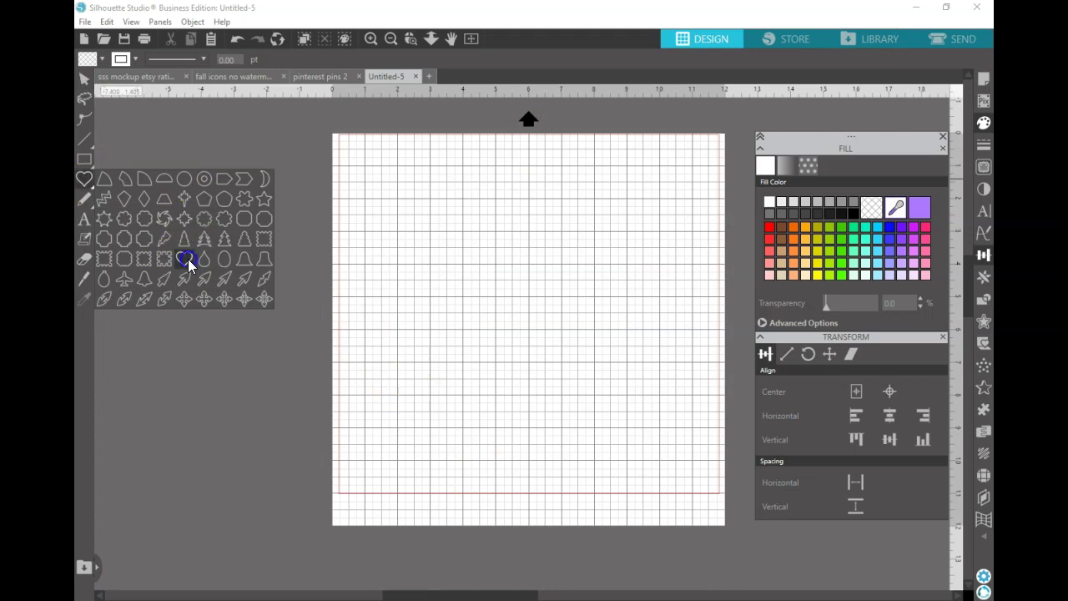
{"action": "left_click_drag", "start_coordinate": [517, 506], "coordinate": [532, 245]}
{"action": "left_click", "coordinate": [84, 80]}
{"action": "left_click", "coordinate": [465, 284]}
{"action": "left_click", "coordinate": [851, 392]}
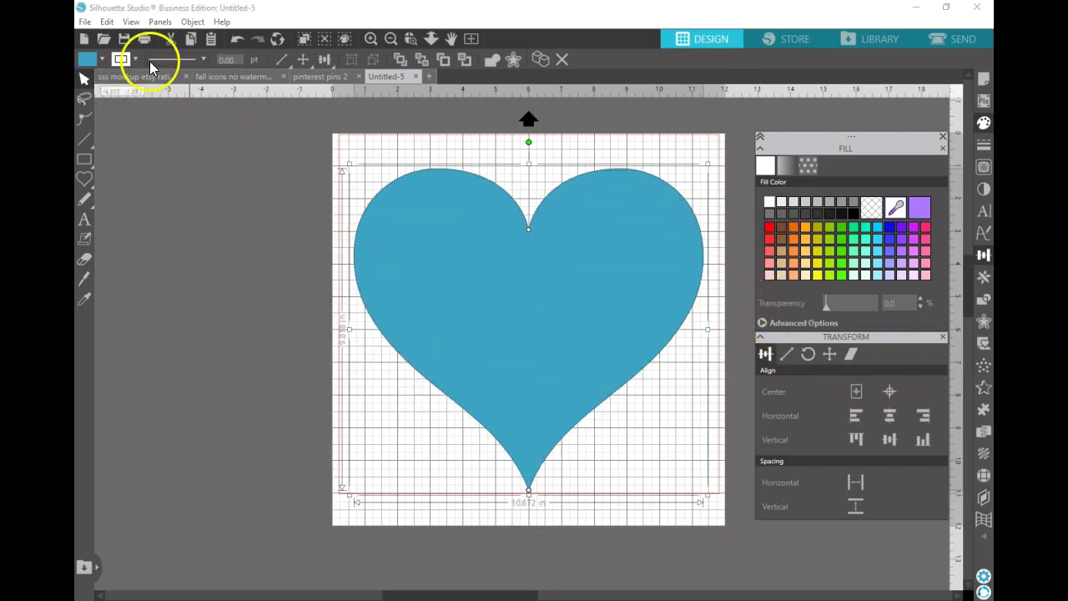
- Set the heart's outline thickness to 10 pt
{"action": "left_click", "coordinate": [122, 60]}
{"action": "left_click", "coordinate": [227, 81]}
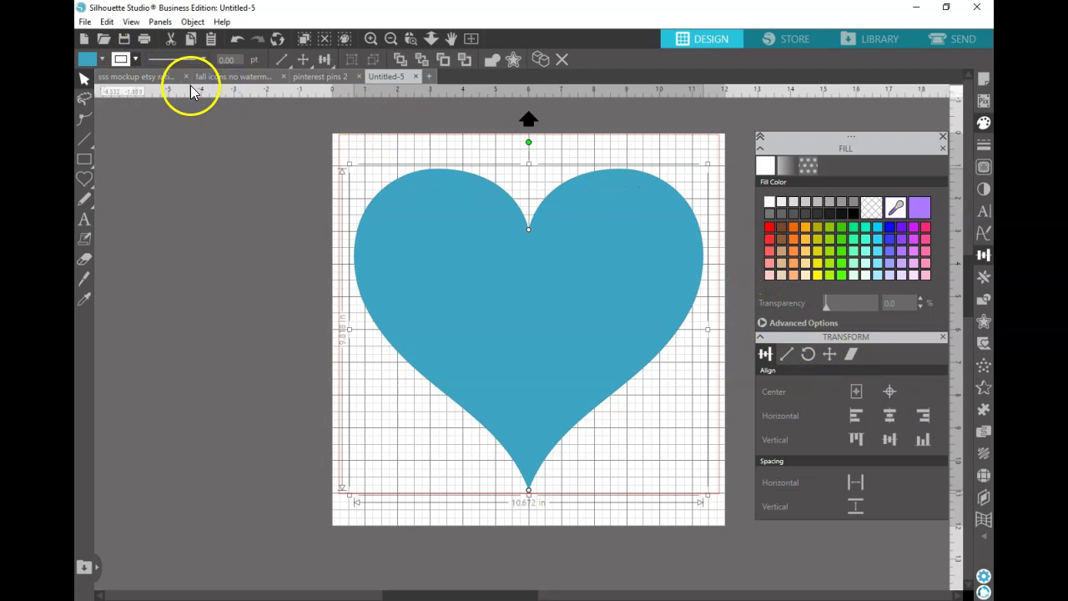
{"action": "left_click", "coordinate": [135, 60]}
{"action": "left_click", "coordinate": [193, 86]}
{"action": "left_click", "coordinate": [233, 59]}
{"action": "type", "text": "10"}
{"action": "key", "text": "Return"}
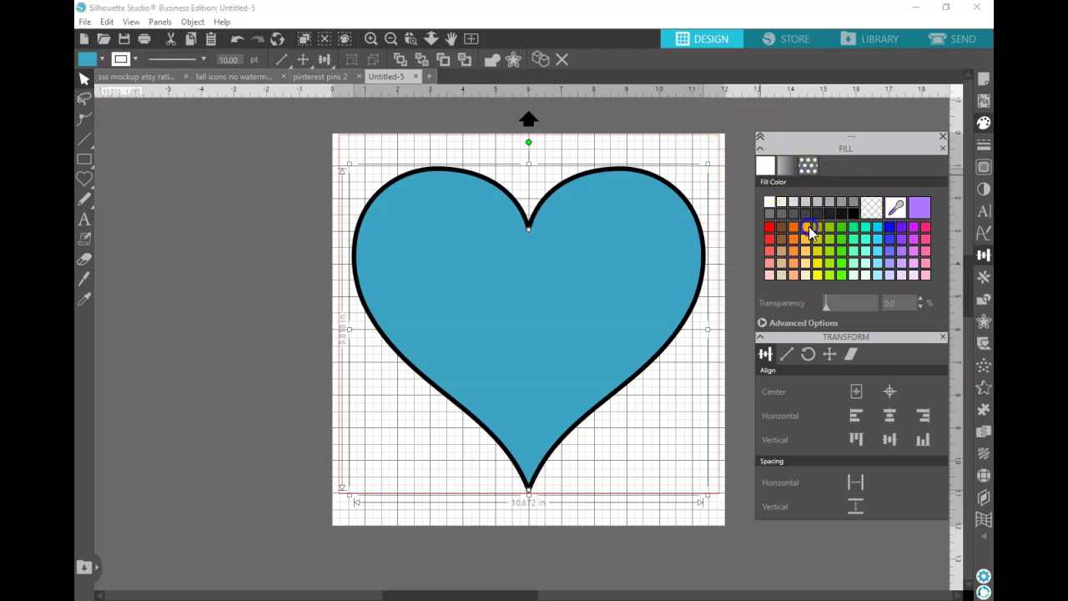
- Fill the heart with the imported pumpkin-and-ghost pattern and show the advanced pattern options clear of the Transform panel
{"action": "scroll", "coordinate": [803, 222], "scroll_direction": "down", "scroll_amount": 10}
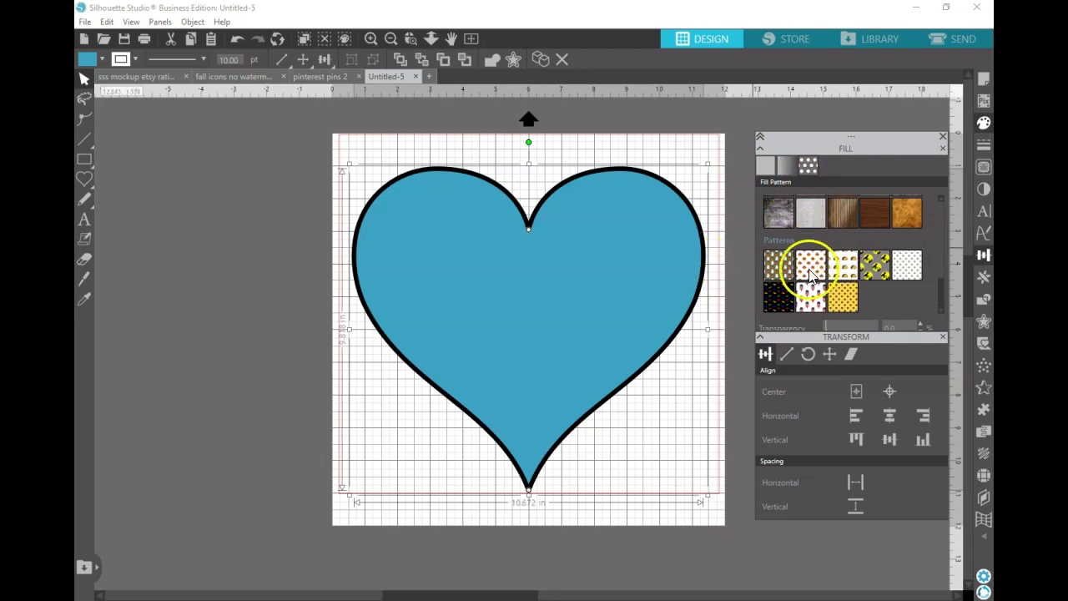
{"action": "left_click", "coordinate": [781, 267]}
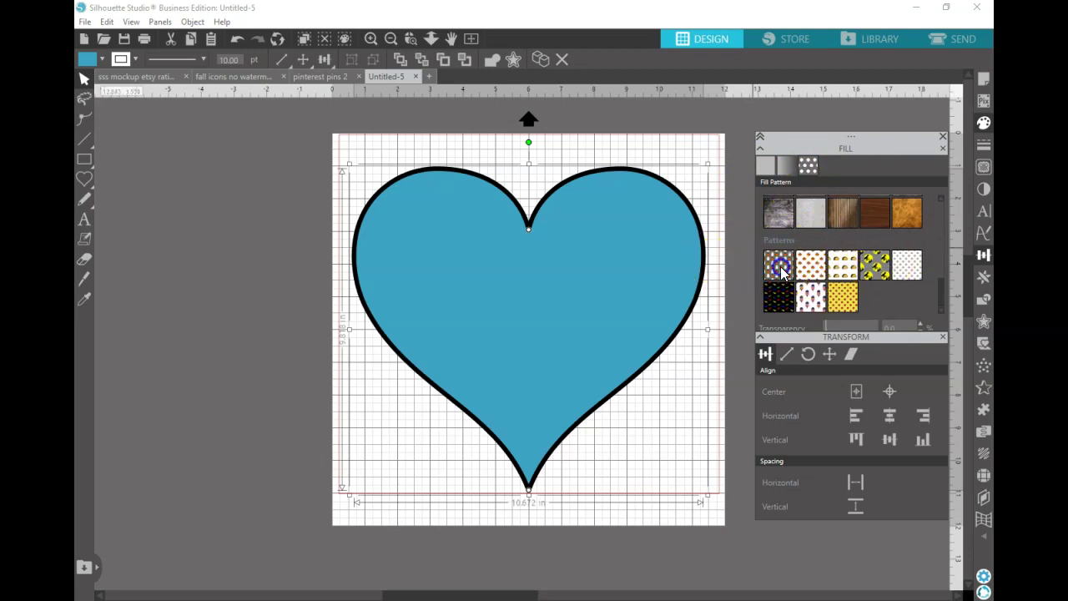
{"action": "left_click_drag", "start_coordinate": [777, 337], "coordinate": [131, 205]}
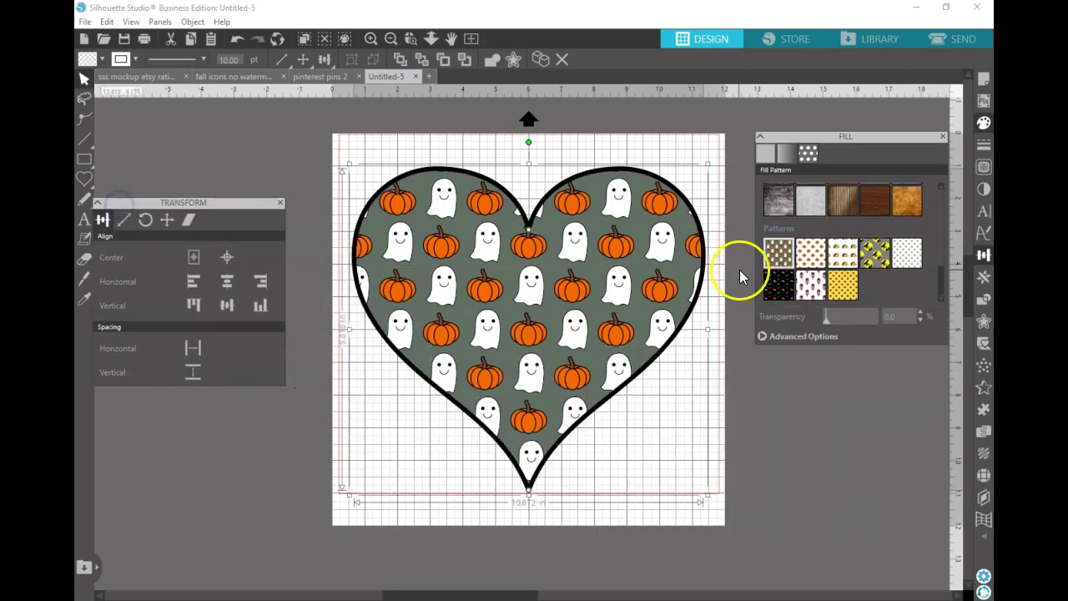
{"action": "mouse_move", "coordinate": [826, 321]}
{"action": "left_mouse_down"}
{"action": "mouse_move", "coordinate": [846, 322]}
{"action": "mouse_move", "coordinate": [823, 334]}
{"action": "left_mouse_up"}
{"action": "left_click", "coordinate": [793, 337]}
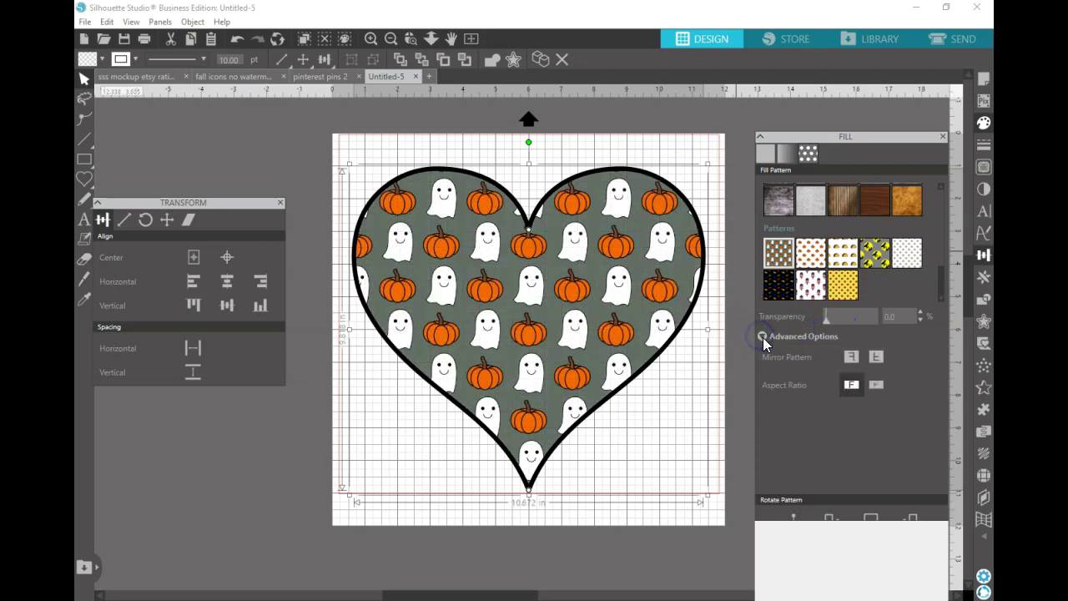
- Try rotating the heart's pattern fill to about 80°, and return its angle to 0°
{"action": "left_click_drag", "start_coordinate": [842, 463], "coordinate": [858, 468]}
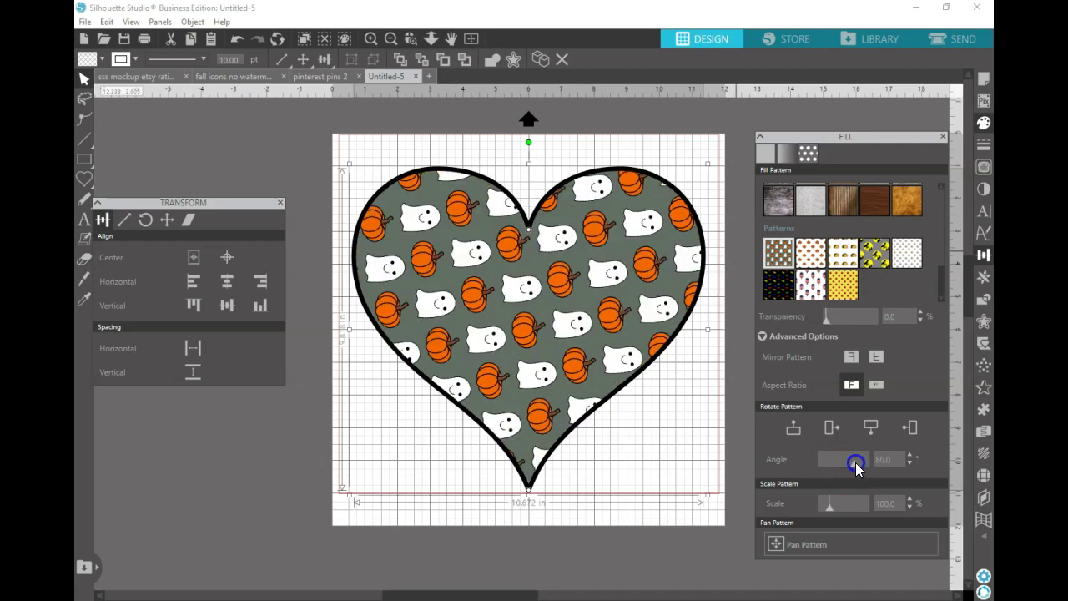
{"action": "left_click", "coordinate": [909, 464]}
{"action": "left_click", "coordinate": [909, 464]}
{"action": "left_click", "coordinate": [909, 464]}
{"action": "left_click", "coordinate": [909, 464]}
{"action": "left_click_drag", "start_coordinate": [852, 460], "coordinate": [779, 454]}
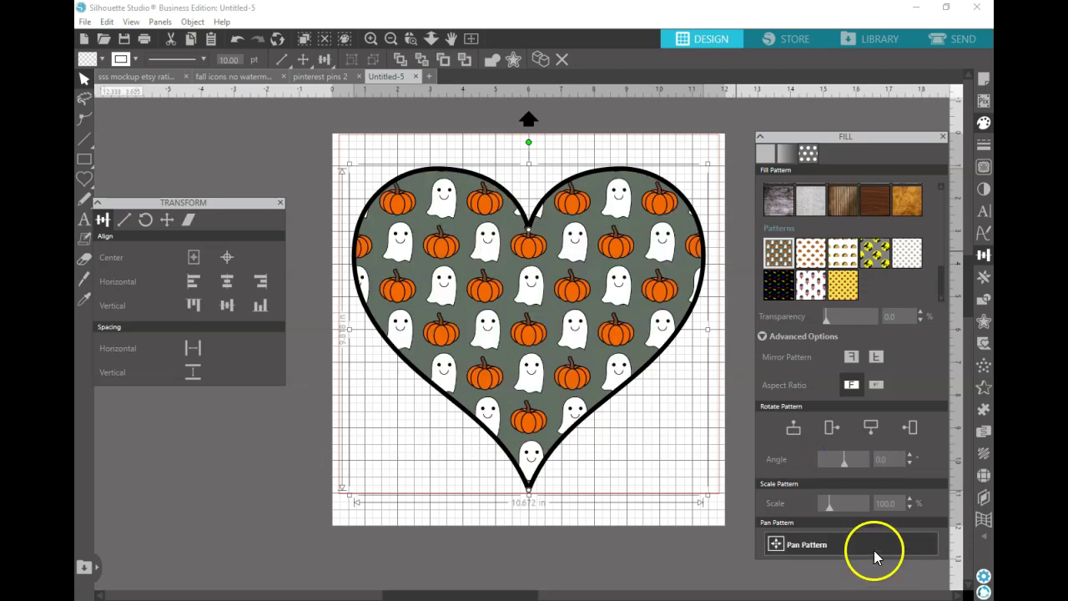
- Scale the heart's pattern fill to 69% and pan the pattern inside the shape
{"action": "left_click_drag", "start_coordinate": [829, 507], "coordinate": [827, 511]}
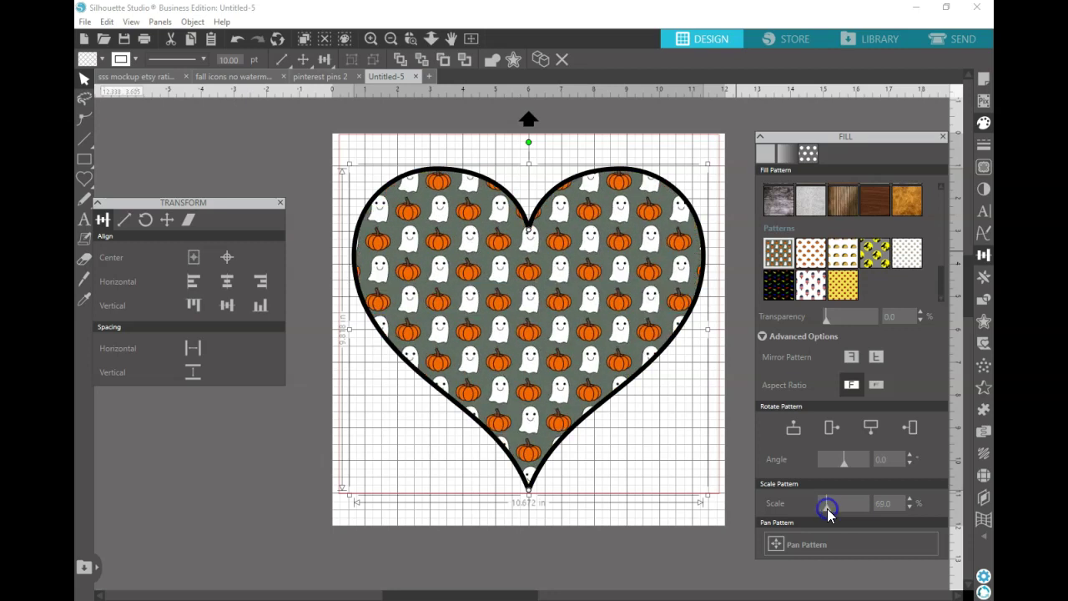
{"action": "left_click", "coordinate": [810, 544]}
{"action": "mouse_move", "coordinate": [539, 335]}
{"action": "left_mouse_down"}
{"action": "mouse_move", "coordinate": [532, 364]}
{"action": "mouse_move", "coordinate": [420, 262]}
{"action": "mouse_move", "coordinate": [546, 220]}
{"action": "mouse_move", "coordinate": [614, 284]}
{"action": "mouse_move", "coordinate": [615, 372]}
{"action": "mouse_move", "coordinate": [723, 432]}
{"action": "mouse_move", "coordinate": [675, 387]}
{"action": "mouse_move", "coordinate": [548, 365]}
{"action": "mouse_move", "coordinate": [532, 331]}
{"action": "left_mouse_up"}
- Move the heart off the page to its left and add the letter "M" in the Berryfield Heavy font
{"action": "left_click_drag", "start_coordinate": [534, 227], "coordinate": [172, 212]}
{"action": "left_click", "coordinate": [82, 220]}
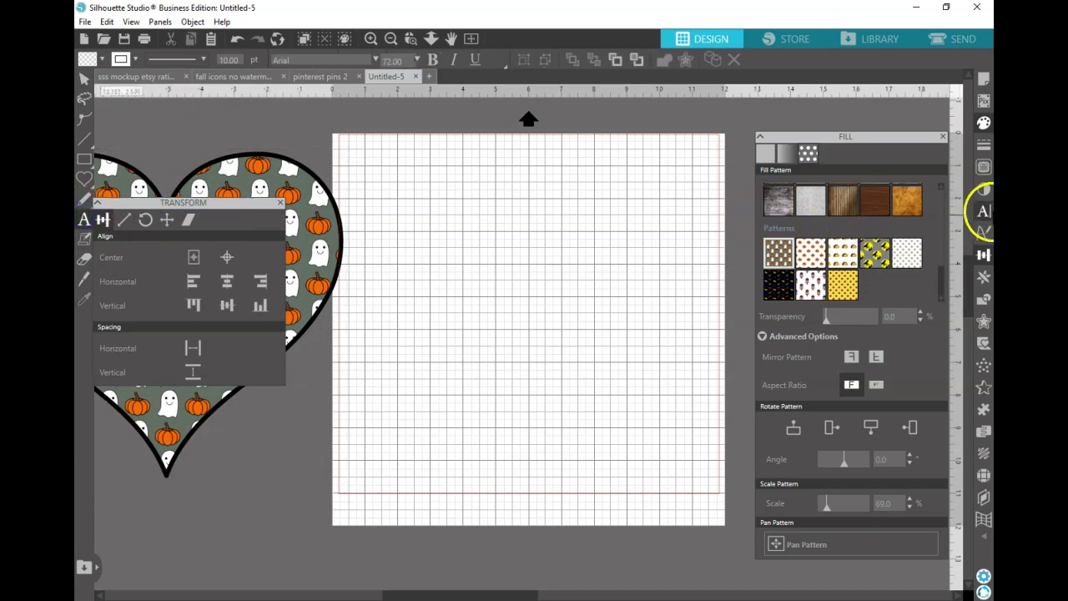
{"action": "left_click", "coordinate": [988, 213]}
{"action": "left_click", "coordinate": [812, 187]}
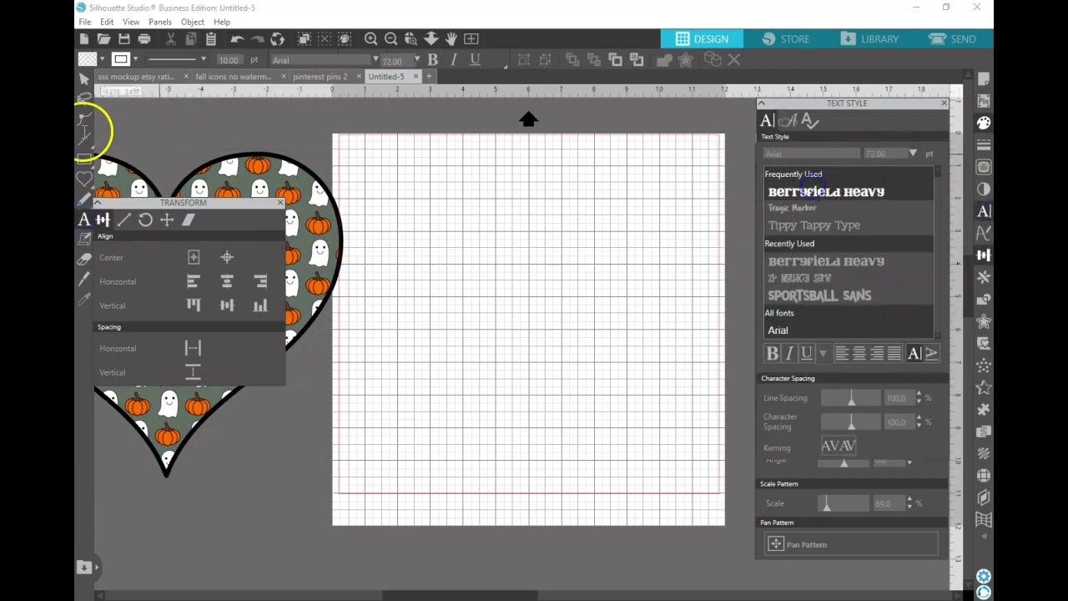
{"action": "left_click", "coordinate": [442, 283]}
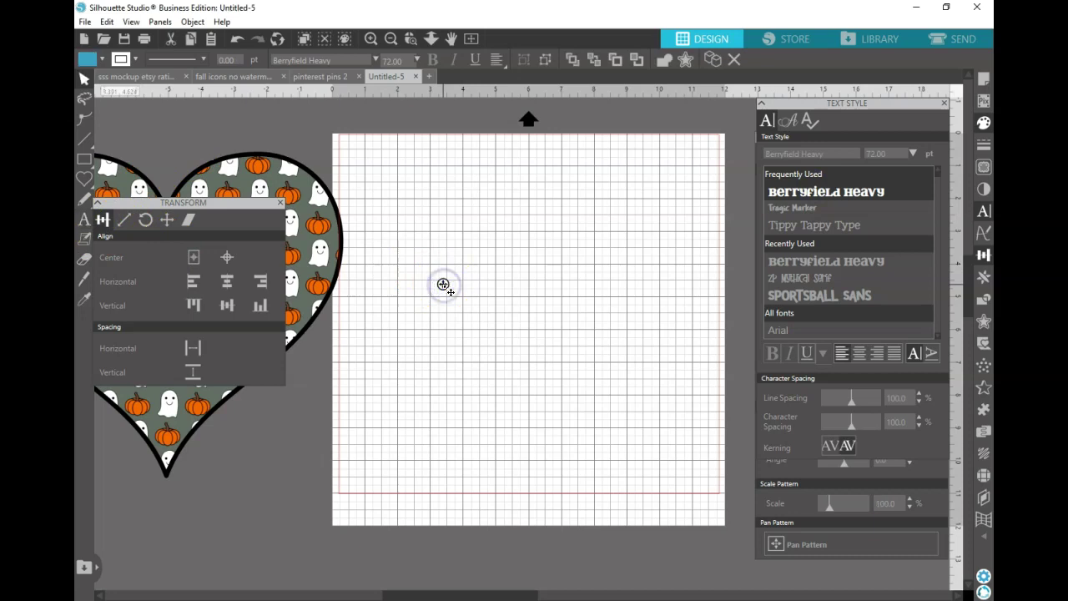
{"action": "type", "text": "M"}
{"action": "left_click", "coordinate": [425, 336]}
- Enlarge the M to about 7.4 in wide near the page's center, and set its outline thickness to 10 pt
{"action": "left_click", "coordinate": [465, 274]}
{"action": "left_click_drag", "start_coordinate": [486, 305], "coordinate": [680, 542]}
{"action": "left_click_drag", "start_coordinate": [632, 458], "coordinate": [592, 392]}
{"action": "double_click", "coordinate": [226, 59]}
{"action": "type", "text": "10"}
{"action": "key", "text": "Return"}
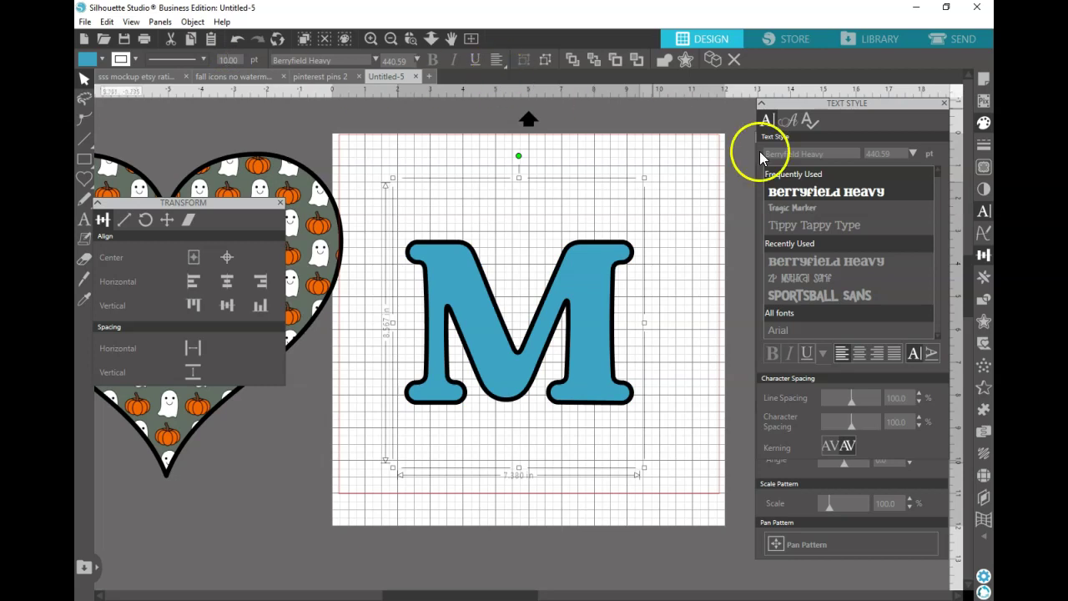
- Fill the M with the pumpkin-and-ghost pattern and scale the pattern to 41%
{"action": "left_click", "coordinate": [762, 104]}
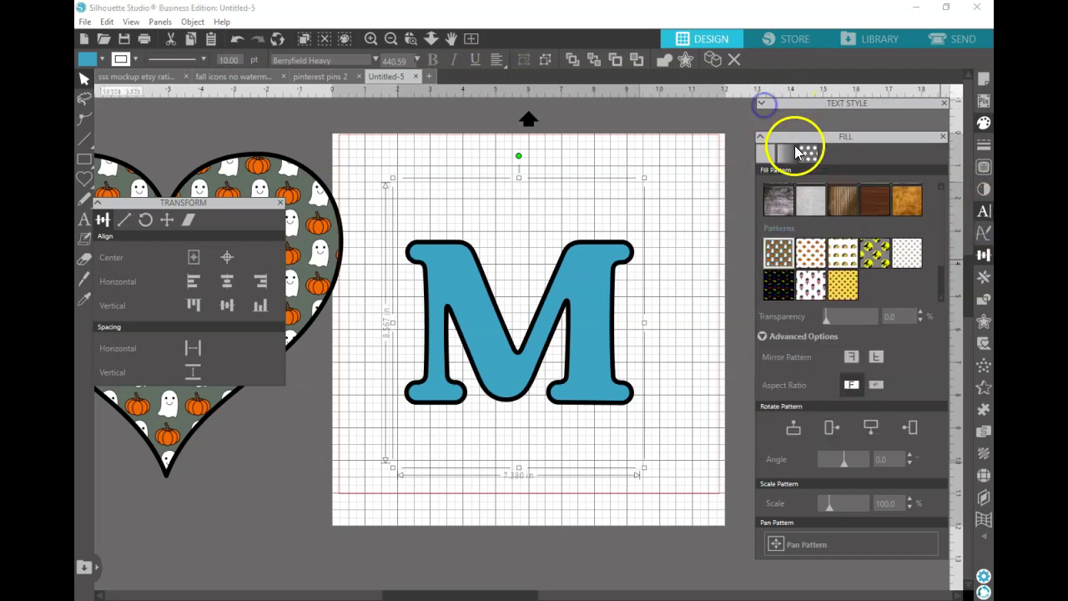
{"action": "left_click", "coordinate": [781, 257]}
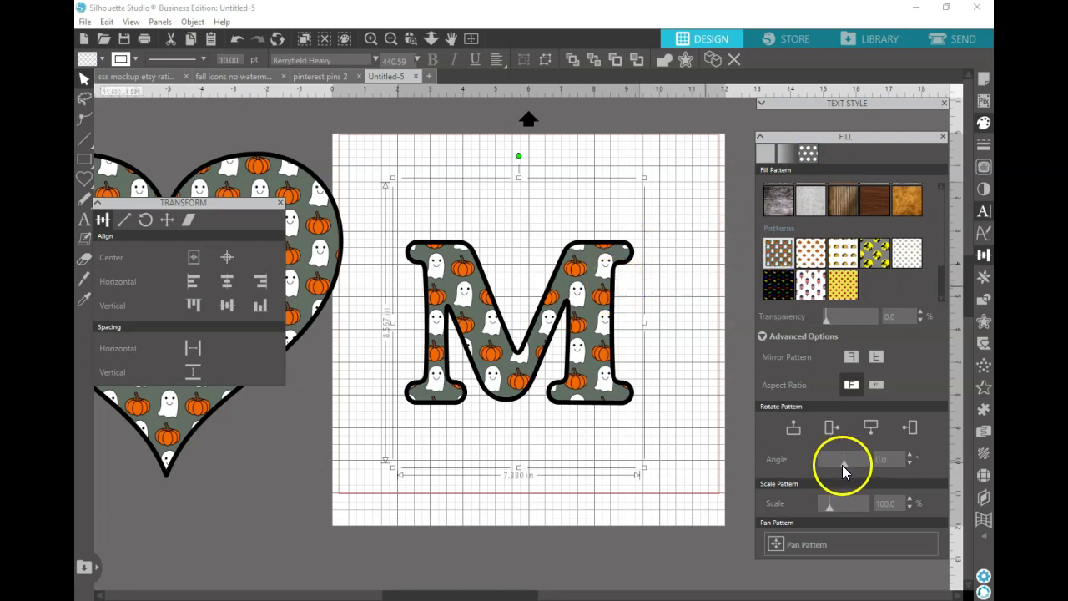
{"action": "left_click_drag", "start_coordinate": [830, 508], "coordinate": [825, 507]}
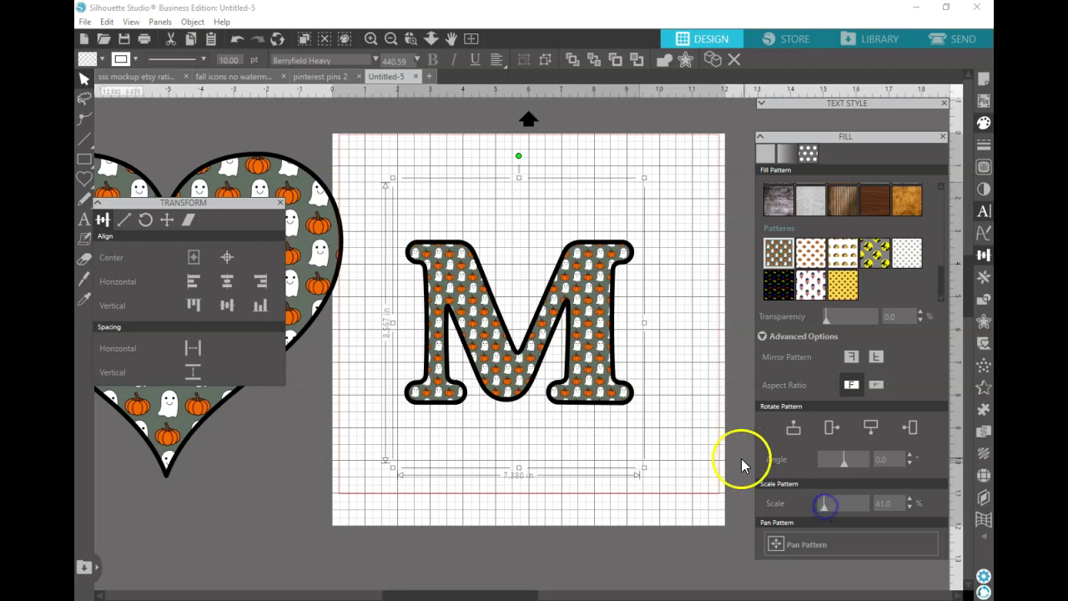
- Pan the pumpkin-and-ghost pattern inside the M
{"action": "left_click", "coordinate": [812, 544]}
{"action": "left_click_drag", "start_coordinate": [592, 312], "coordinate": [591, 309]}
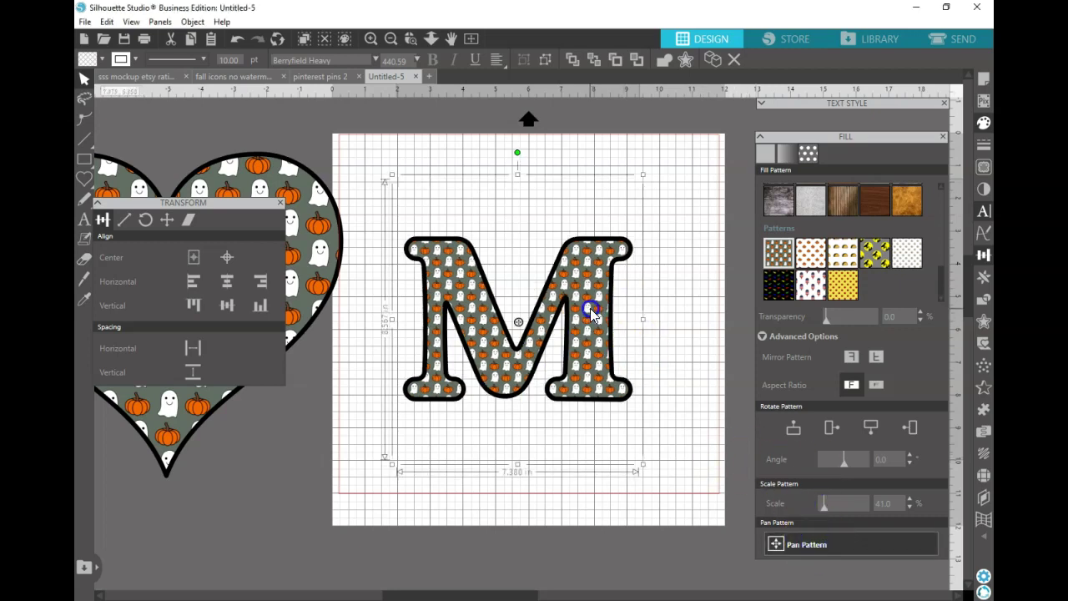
{"action": "left_click_drag", "start_coordinate": [523, 321], "coordinate": [541, 324]}
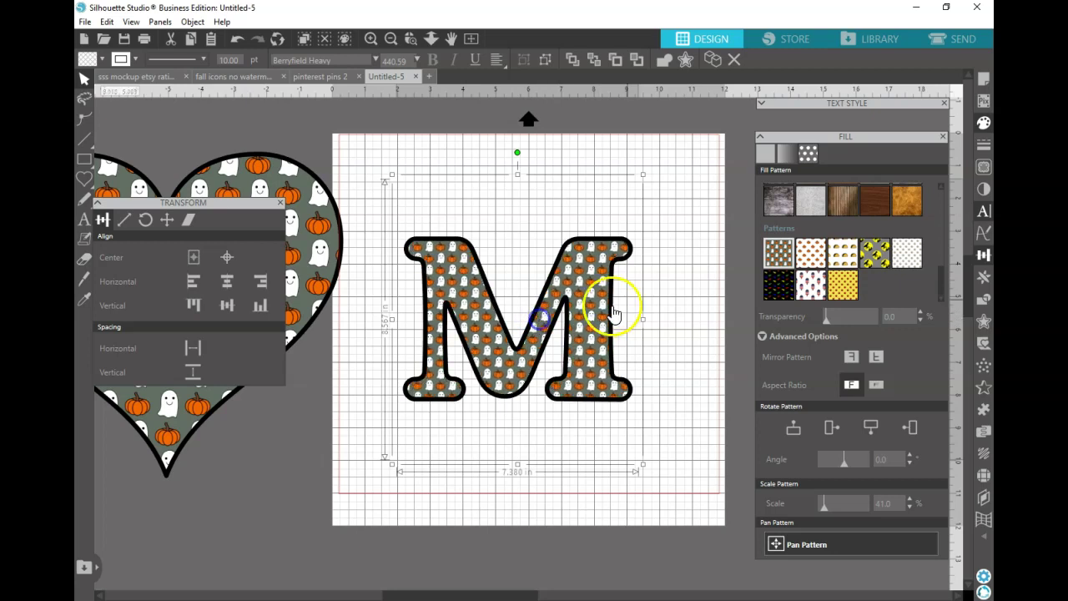
{"action": "left_click", "coordinate": [663, 290]}
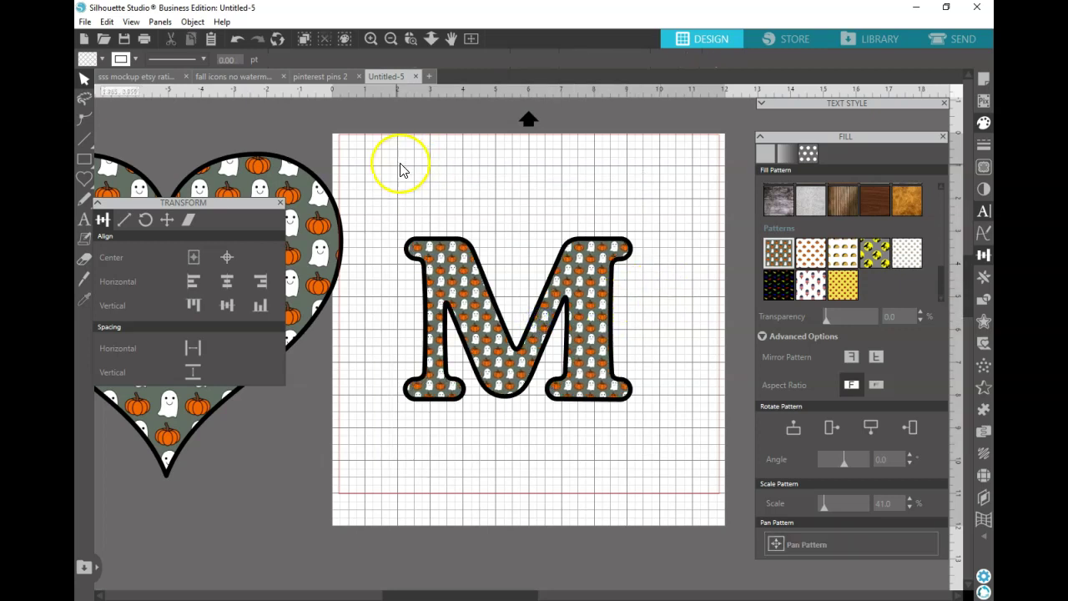
- Move the M slightly to the right on the page and deselect it
{"action": "left_click", "coordinate": [548, 385]}
{"action": "left_click_drag", "start_coordinate": [524, 373], "coordinate": [545, 373]}
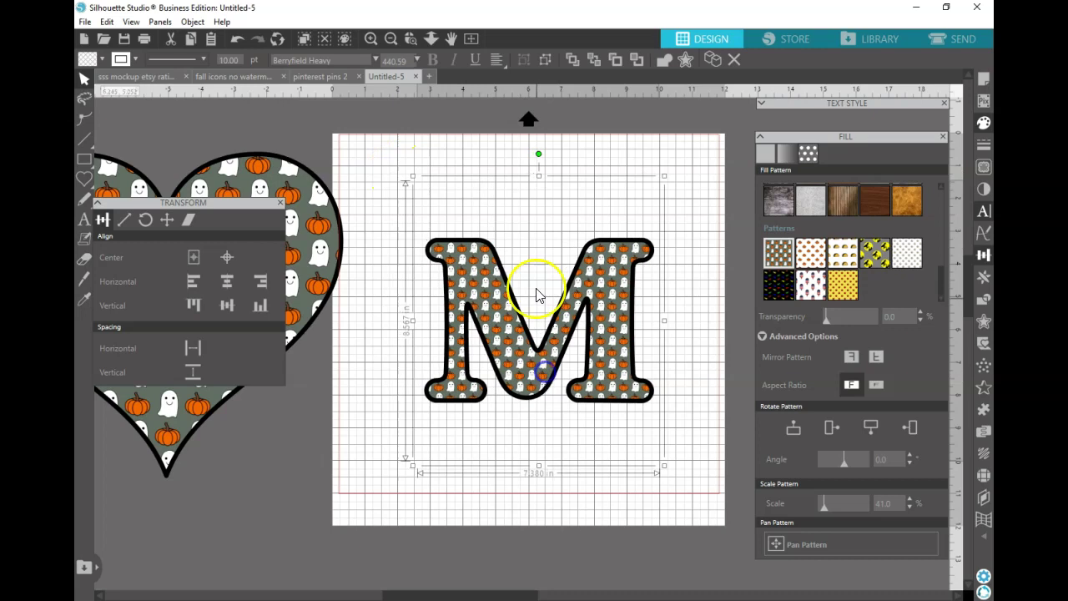
{"action": "left_click", "coordinate": [544, 233]}
{"action": "left_click", "coordinate": [517, 174]}
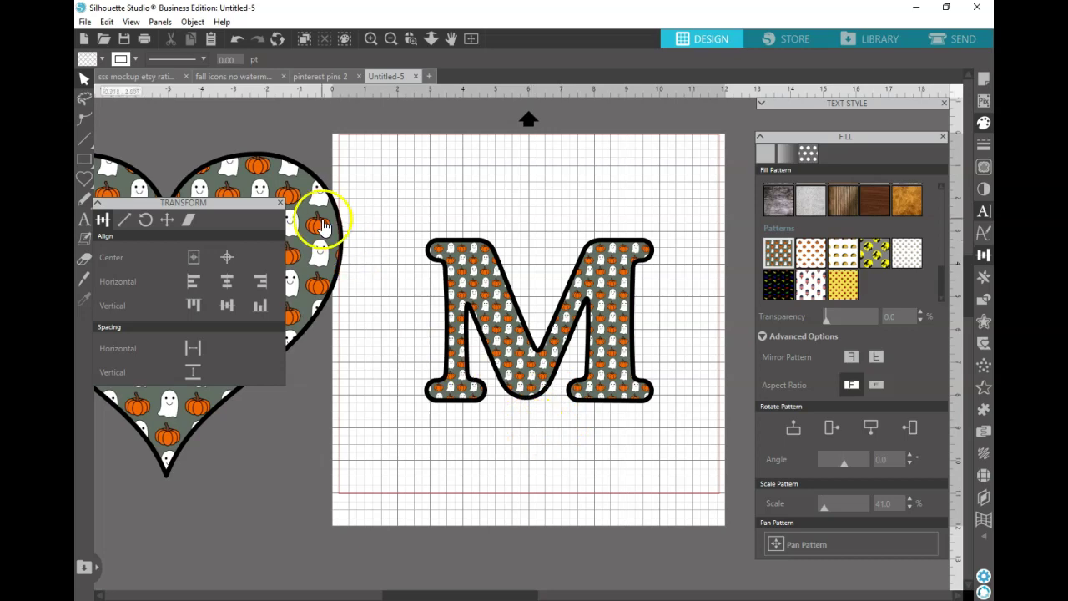
- Switch to Photopea with the Halloween paper document and dismiss the open crop tool list
{"action": "key", "text": "alt+Tab"}
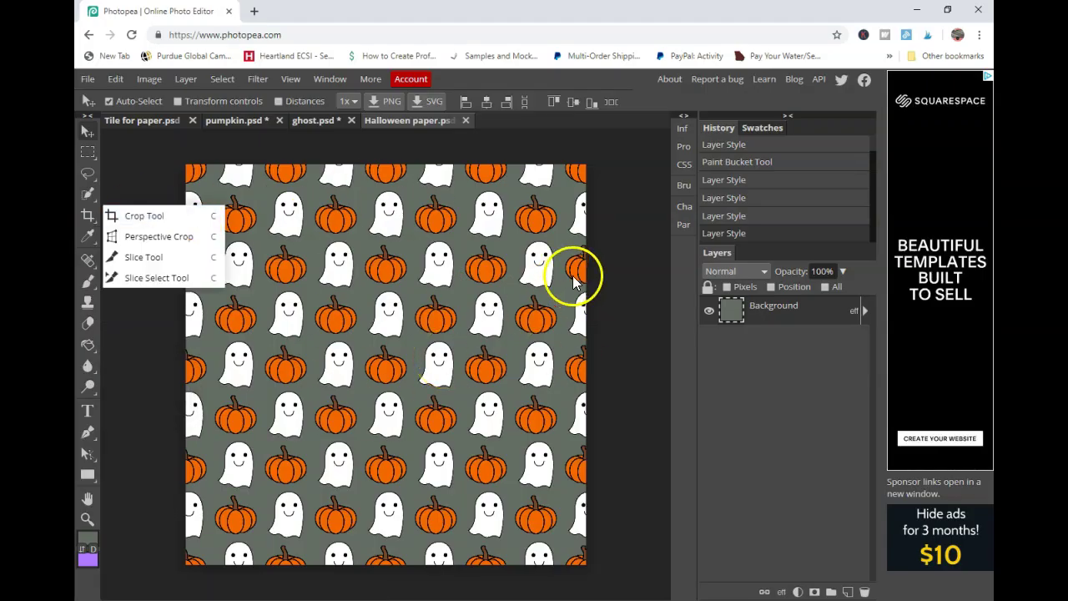
{"action": "left_click", "coordinate": [630, 250]}
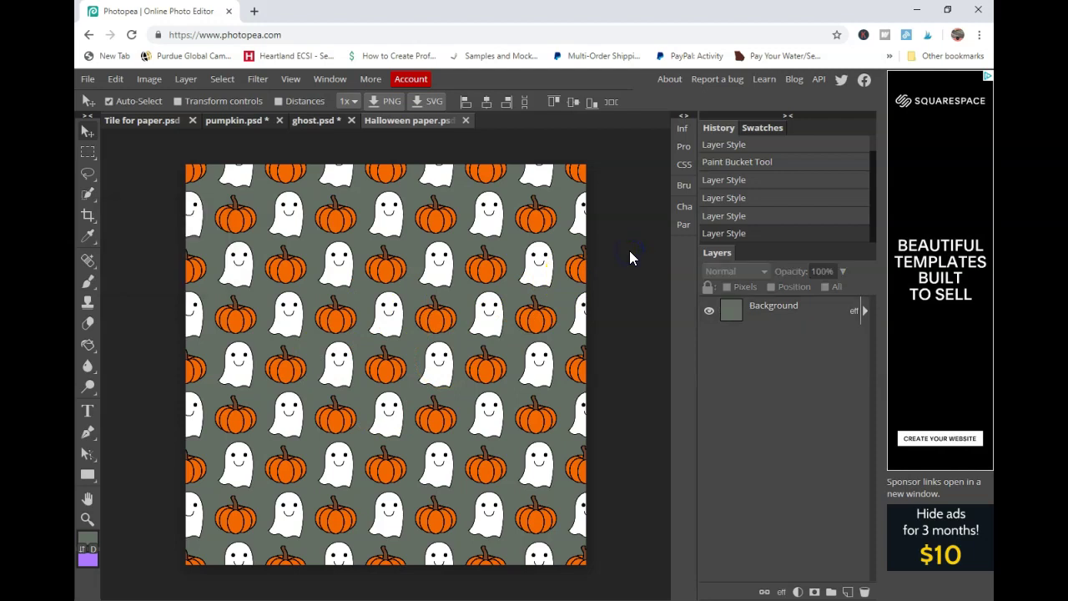